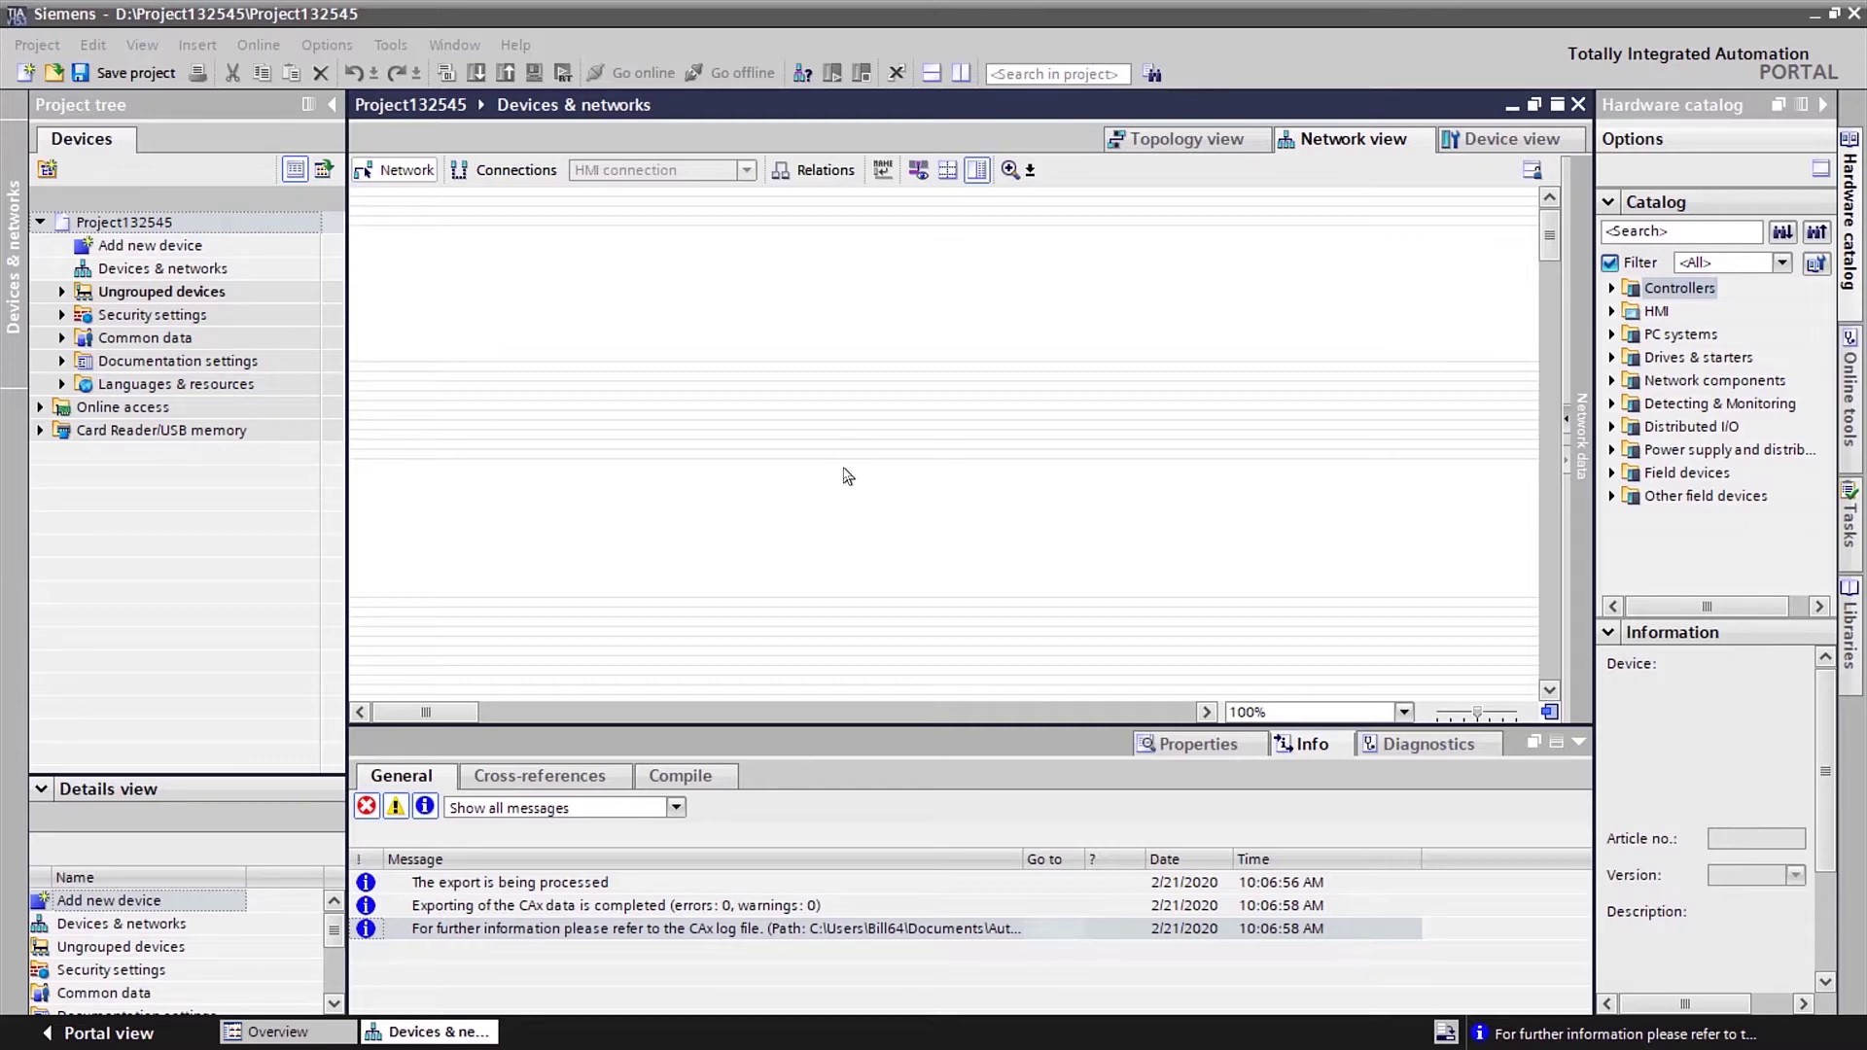
Step: Dismiss Project132545's context menu, then collapse and re-expand it in the project tree
{"action": "right_click", "coordinate": [141, 228]}
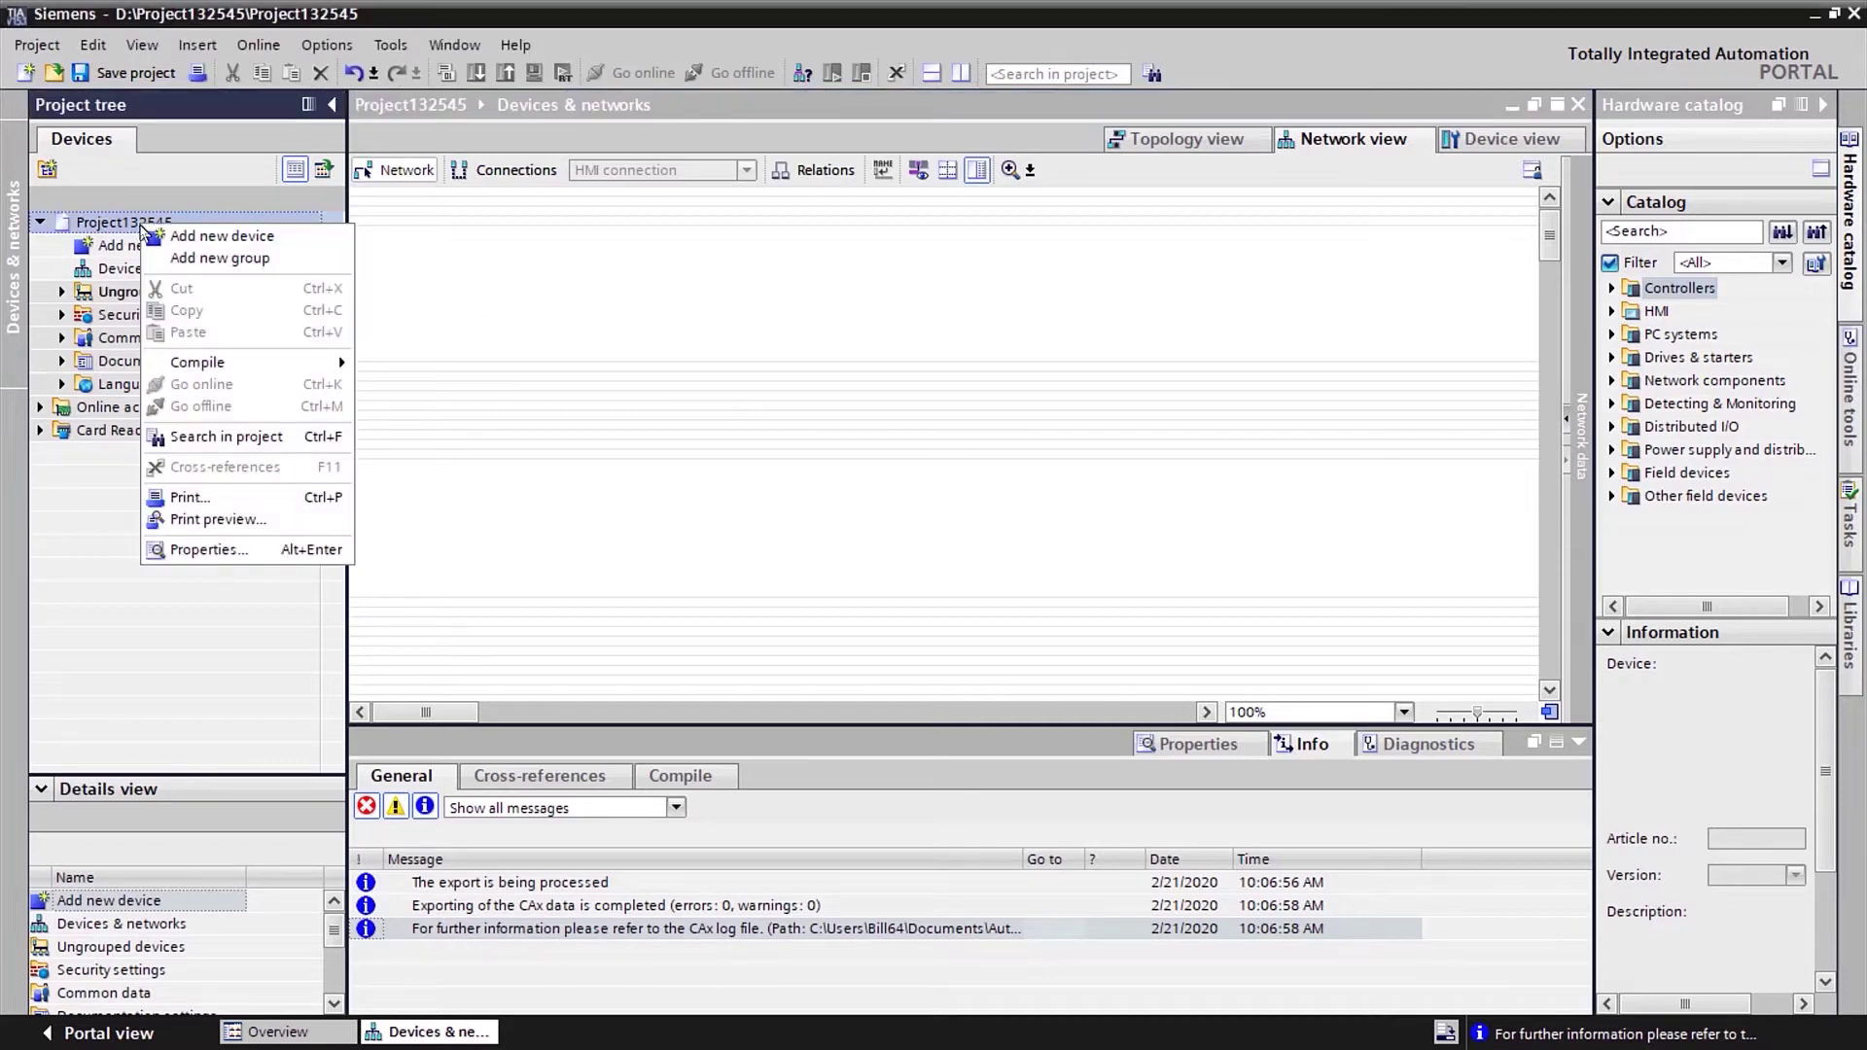
{"action": "left_click", "coordinate": [115, 225]}
{"action": "double_click", "coordinate": [115, 226]}
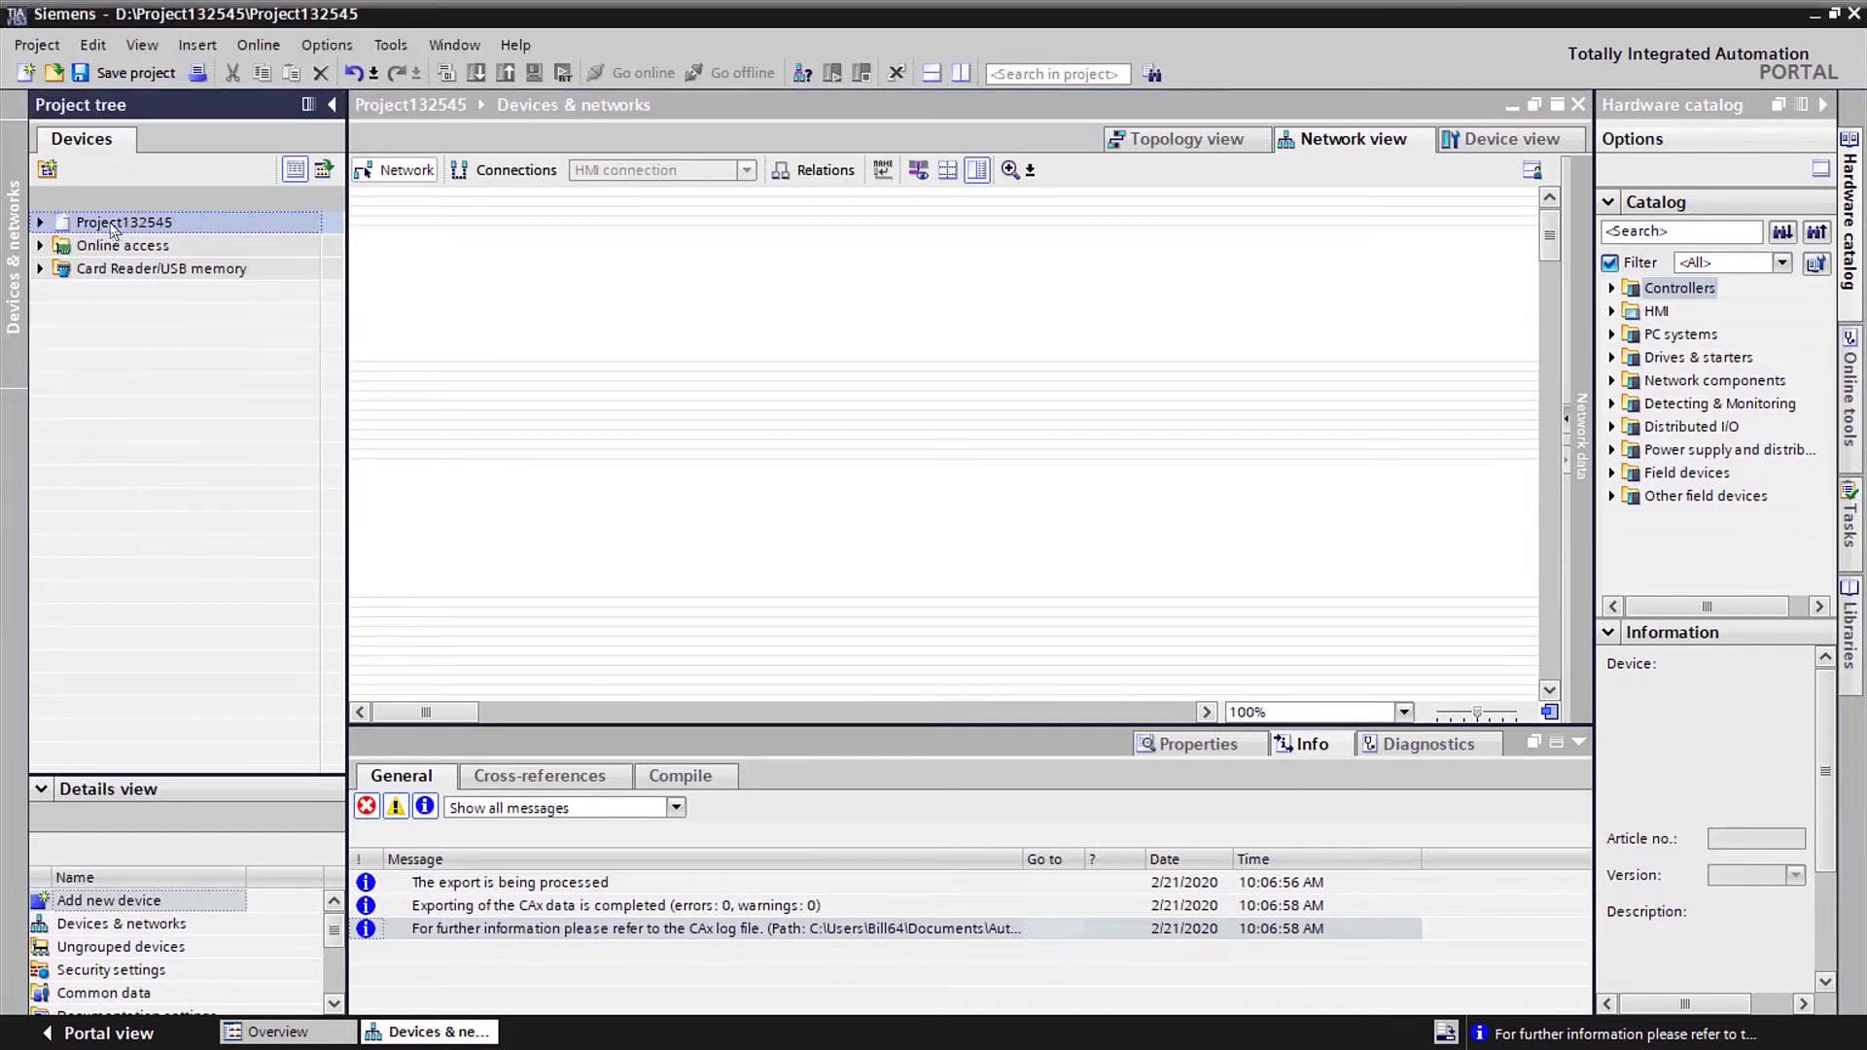
{"action": "double_click", "coordinate": [134, 228]}
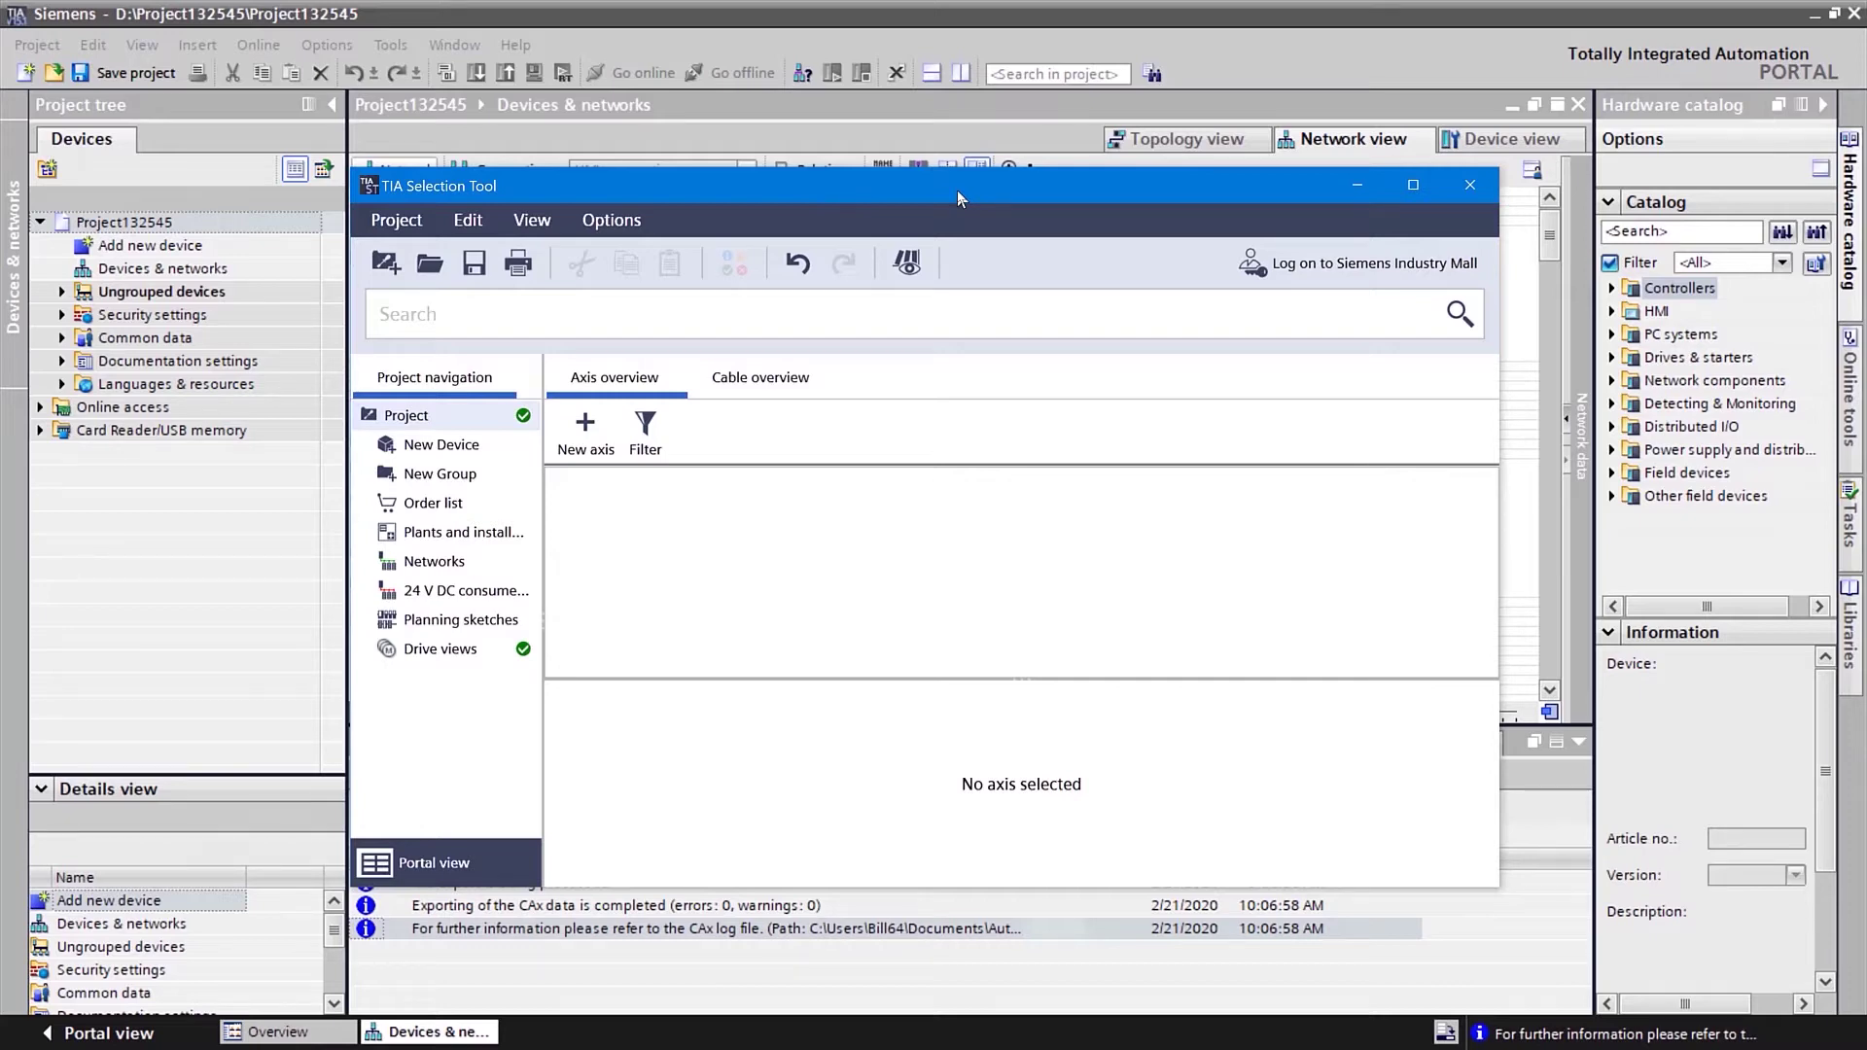
Step: Maximize the window, add a SIMATIC S7-1500 controller as a new device, and open its configuration
{"action": "left_click", "coordinate": [1415, 187]}
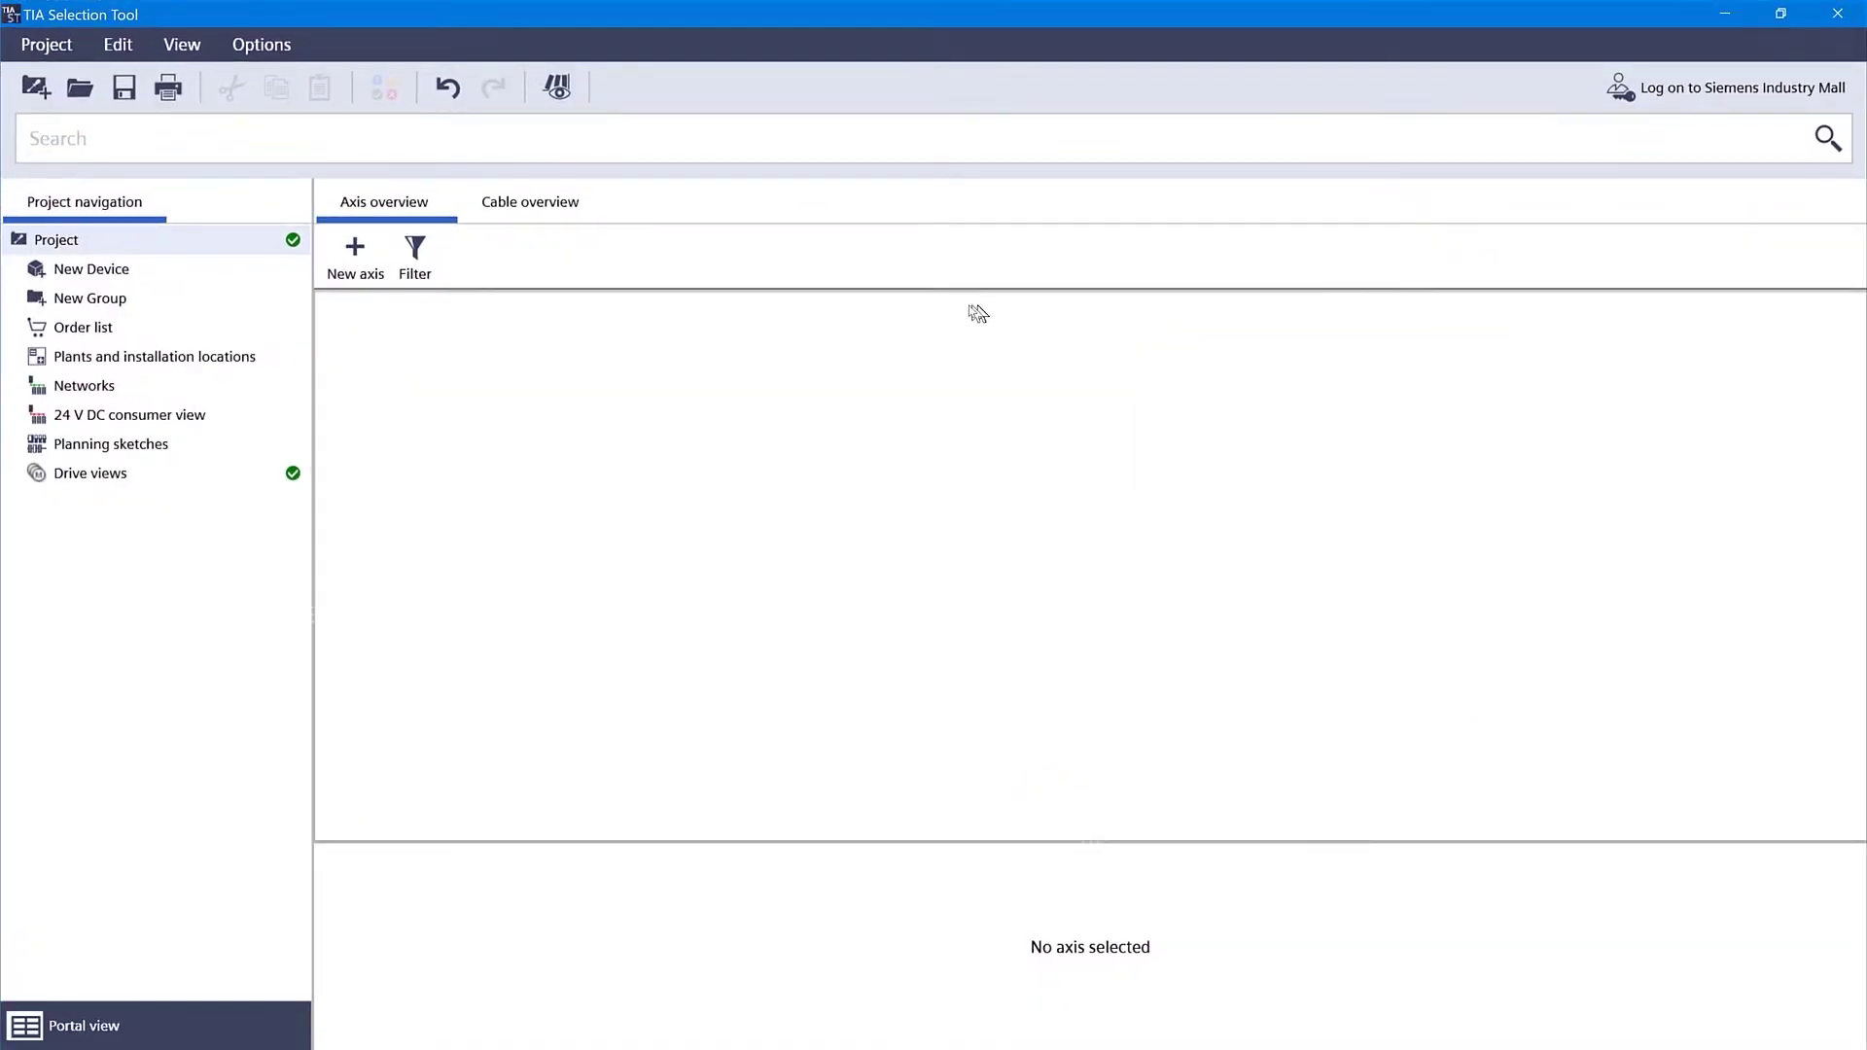
{"action": "left_click", "coordinate": [90, 276]}
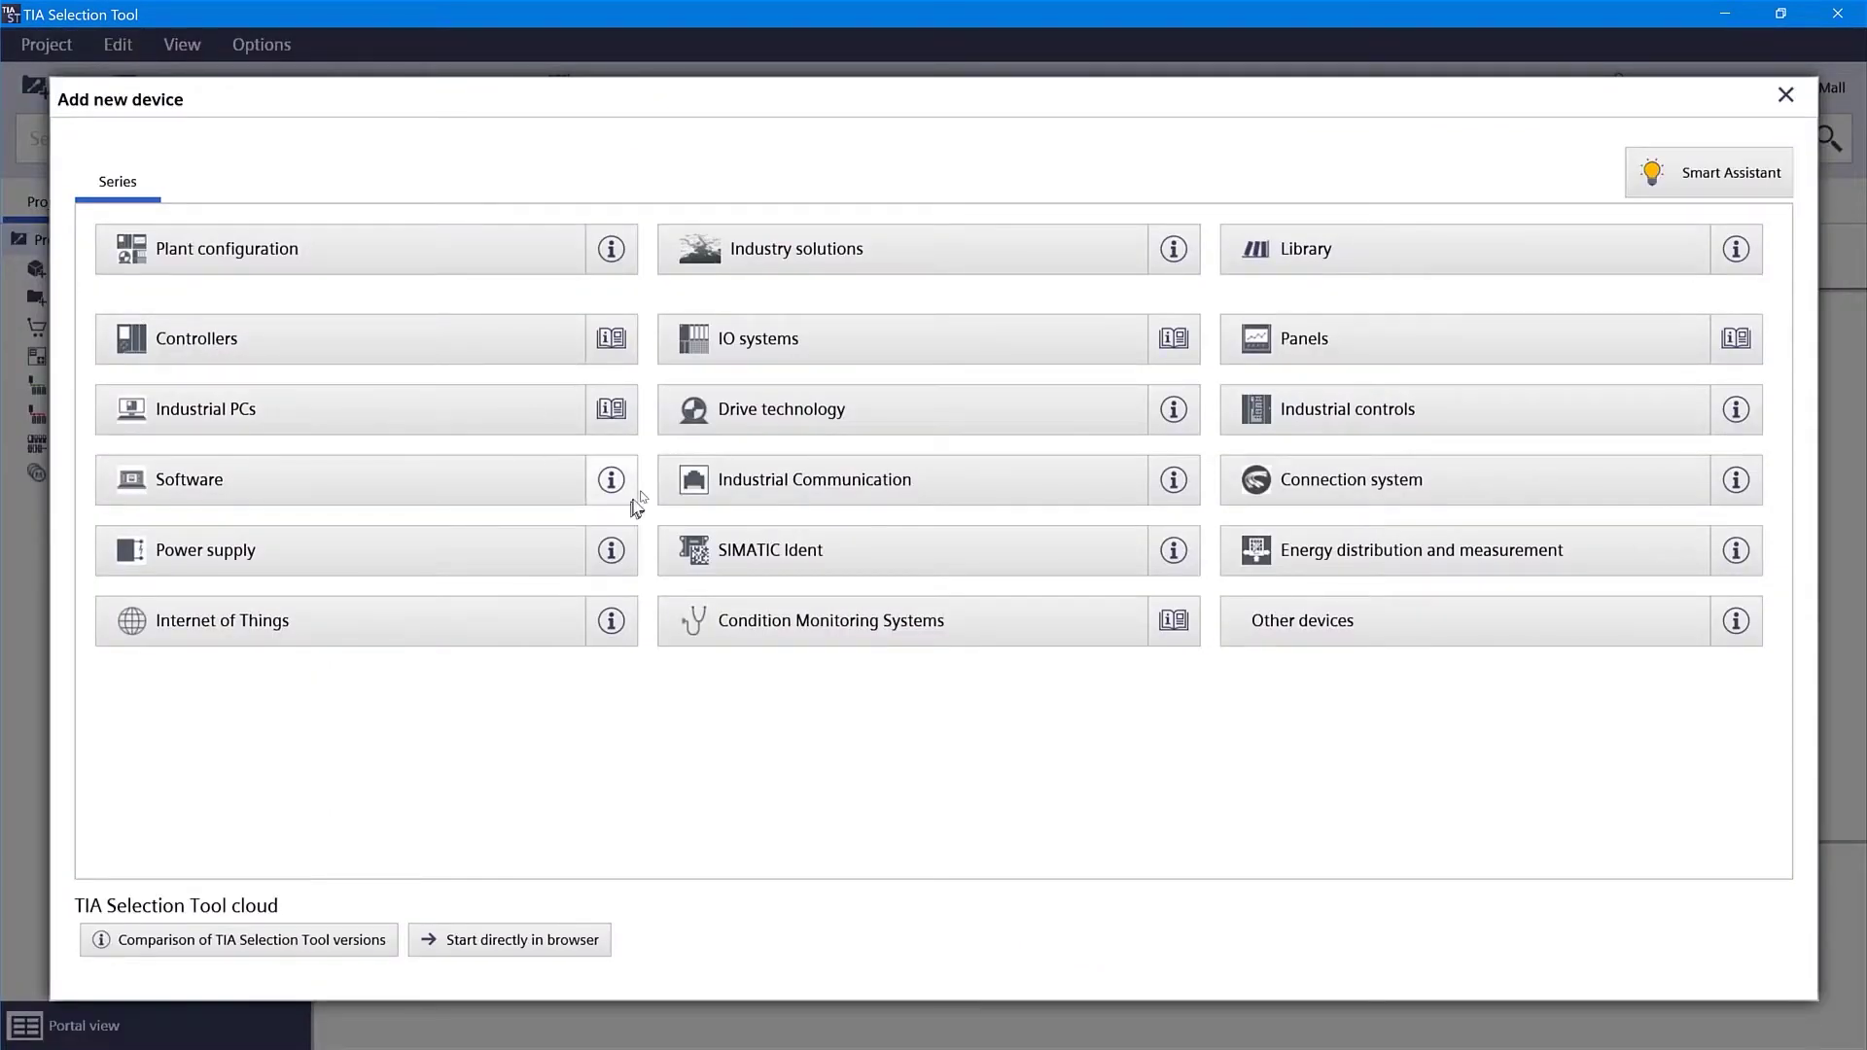
{"action": "left_click", "coordinate": [389, 342]}
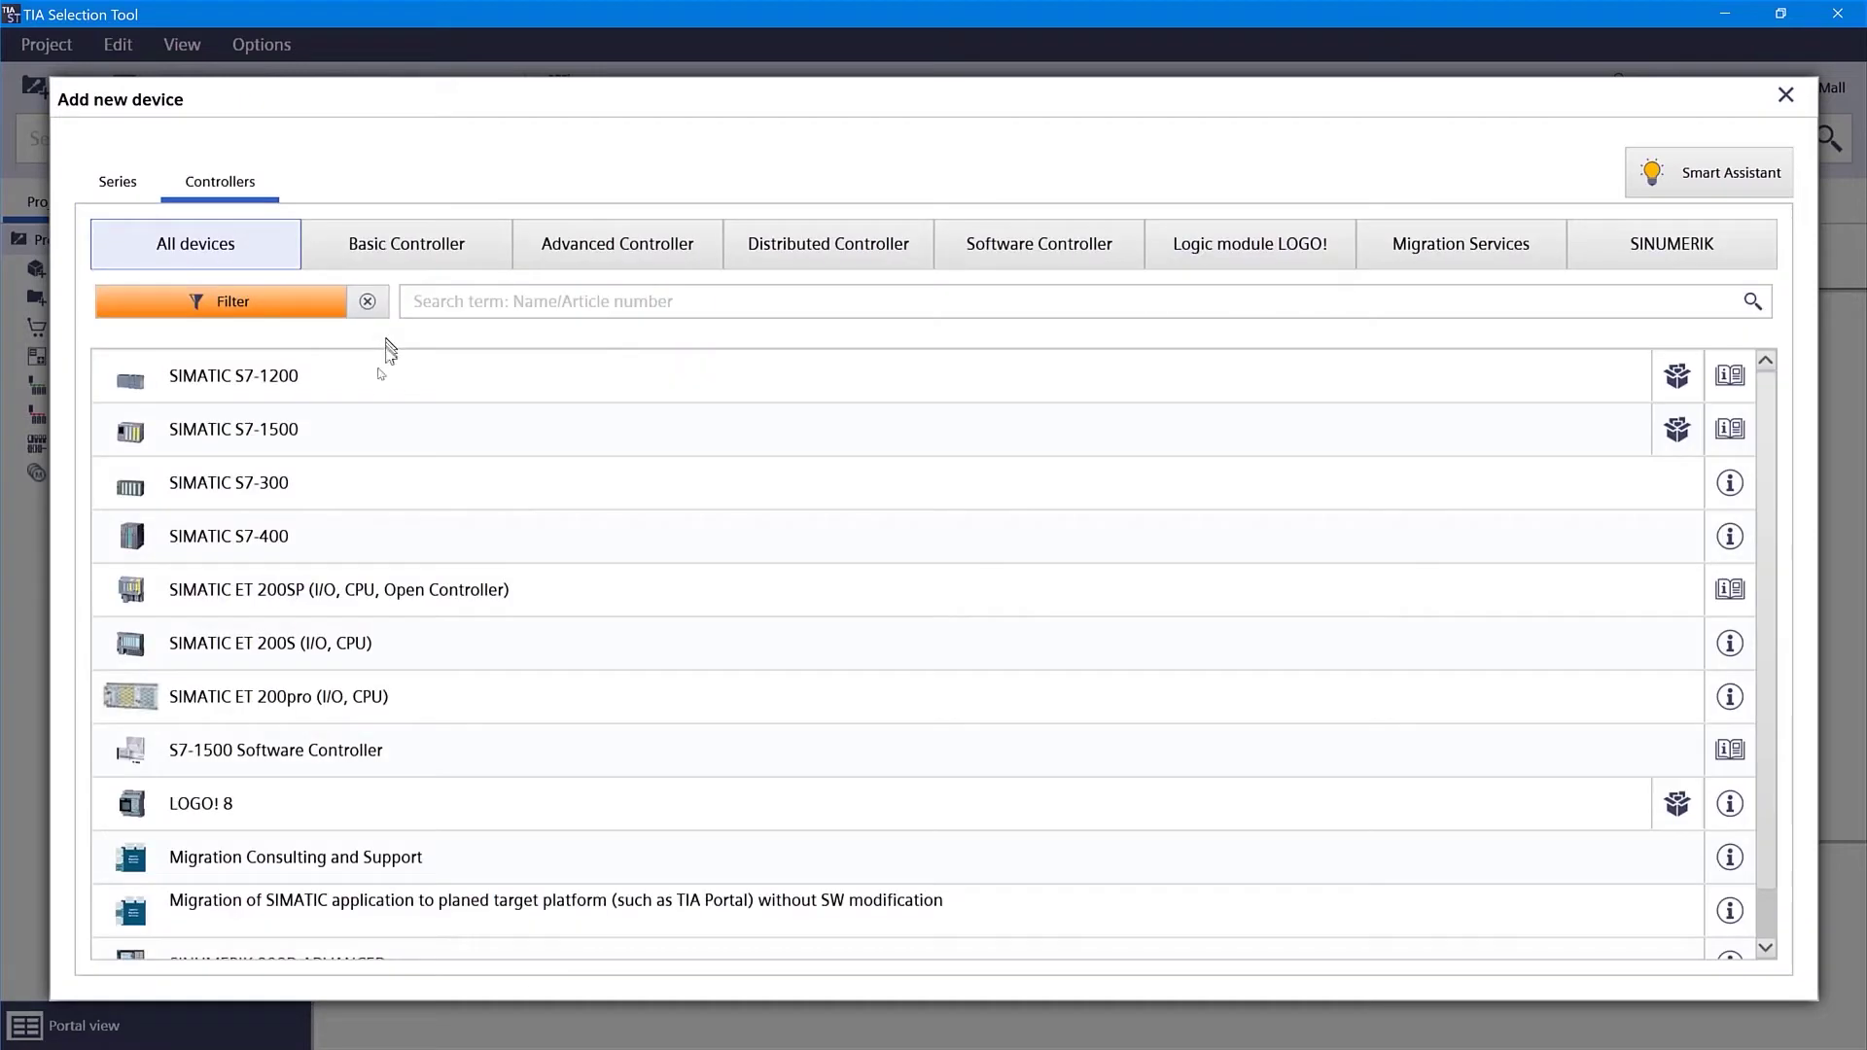
{"action": "double_click", "coordinate": [282, 440]}
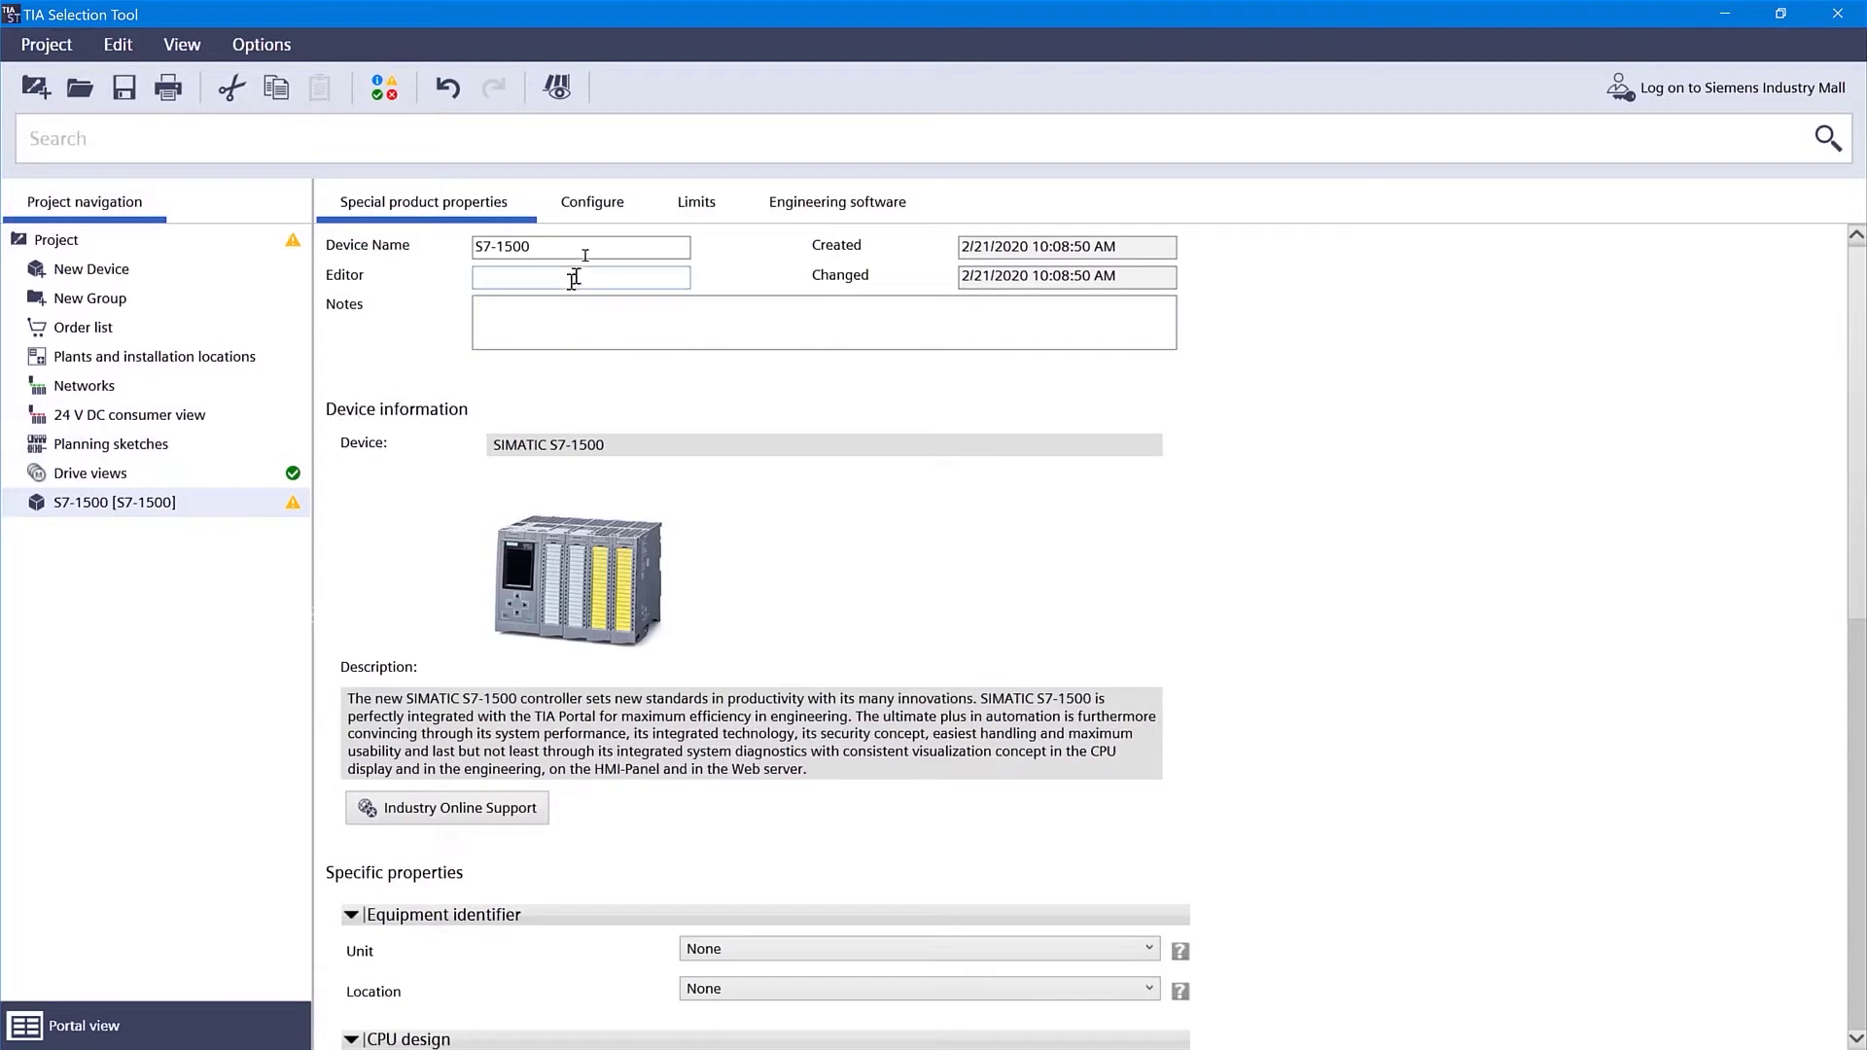
{"action": "left_click", "coordinate": [618, 203]}
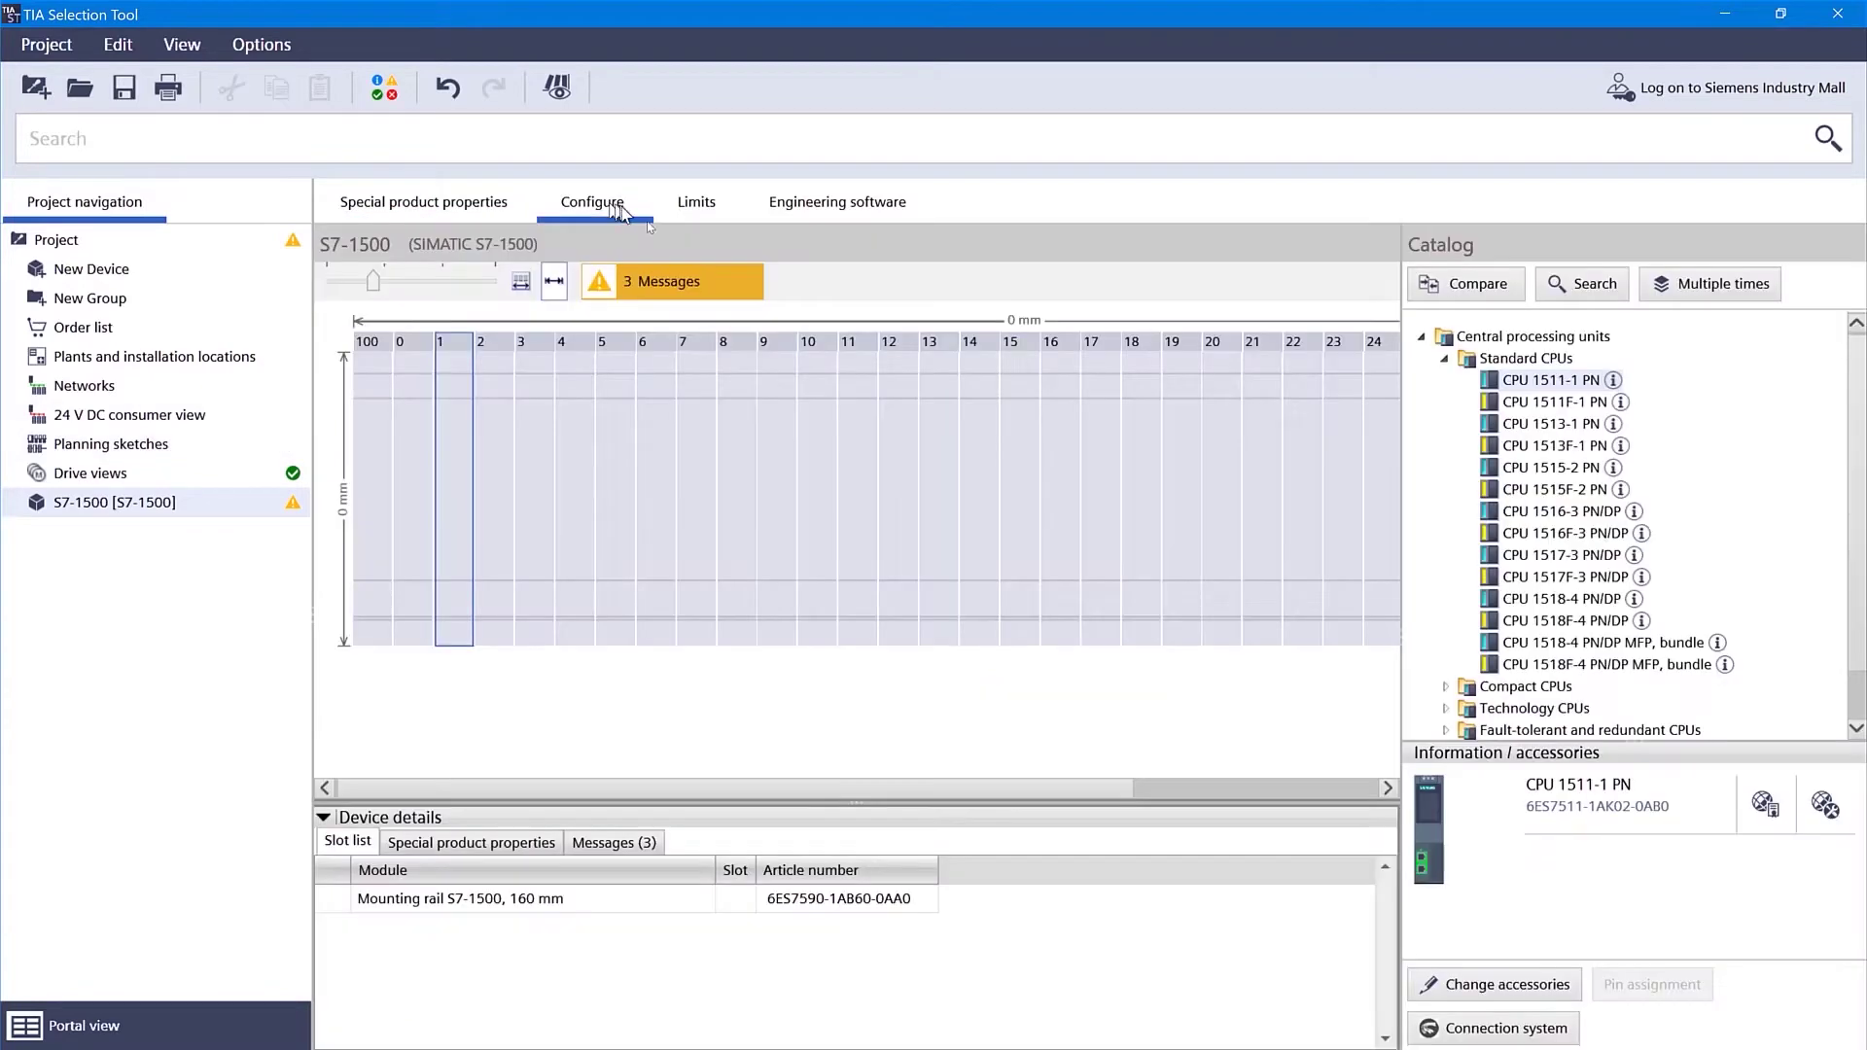
Step: Insert CPU 1515-2 PN with a 256 MB card, then DI 32x24VDC HF and DQ 32x24VDC/0.5A HF
{"action": "double_click", "coordinate": [1551, 470]}
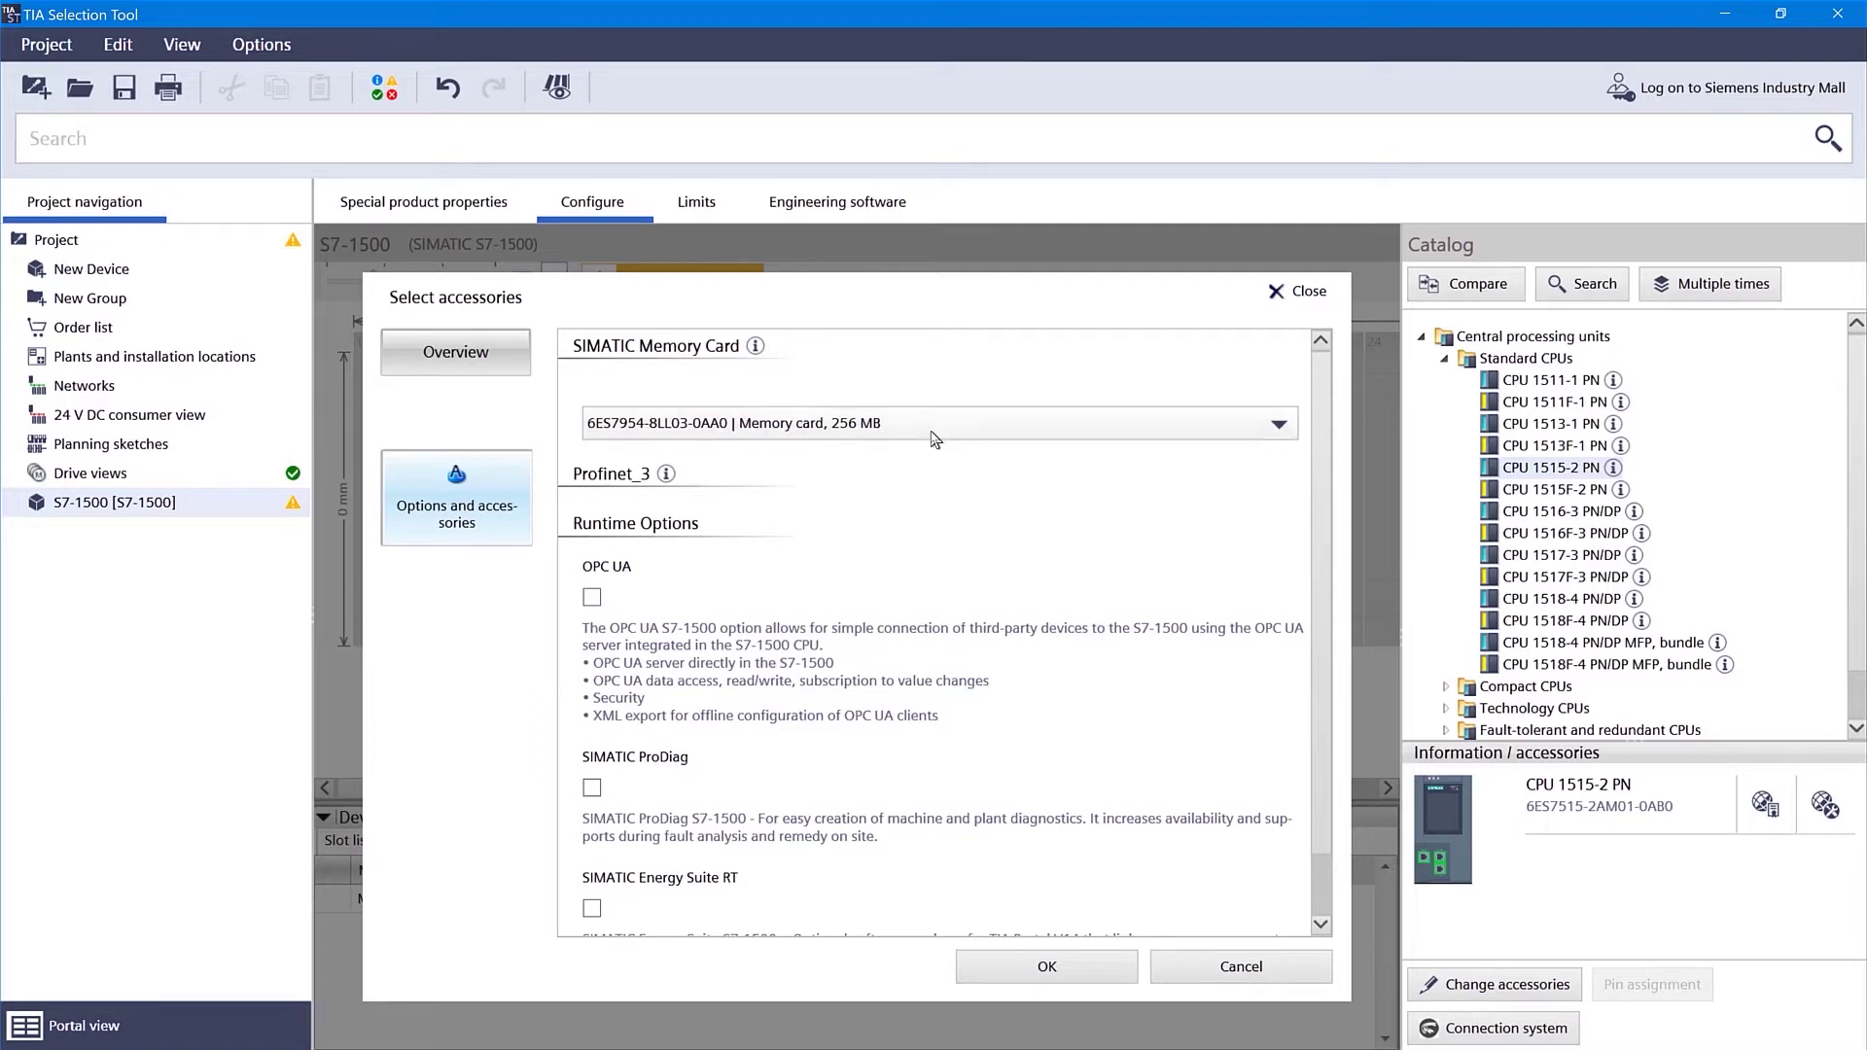
{"action": "left_click", "coordinate": [1026, 966]}
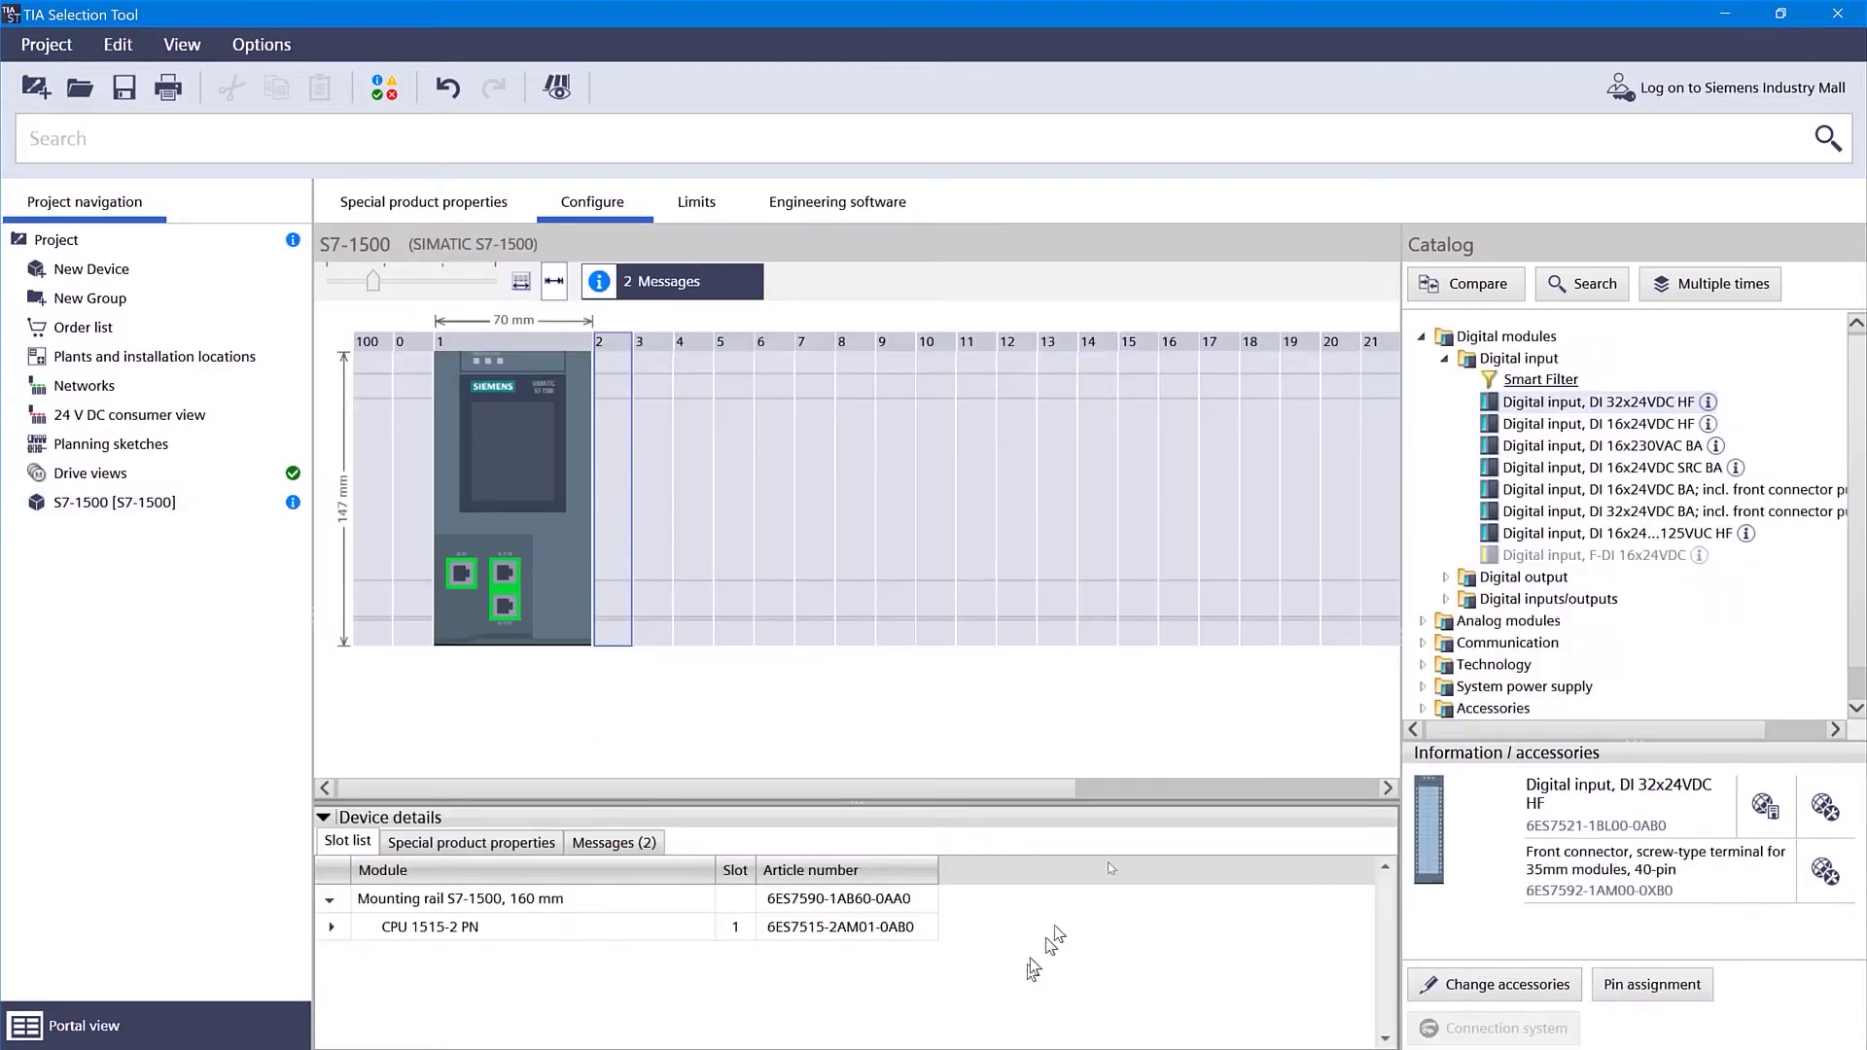
{"action": "double_click", "coordinate": [1551, 412]}
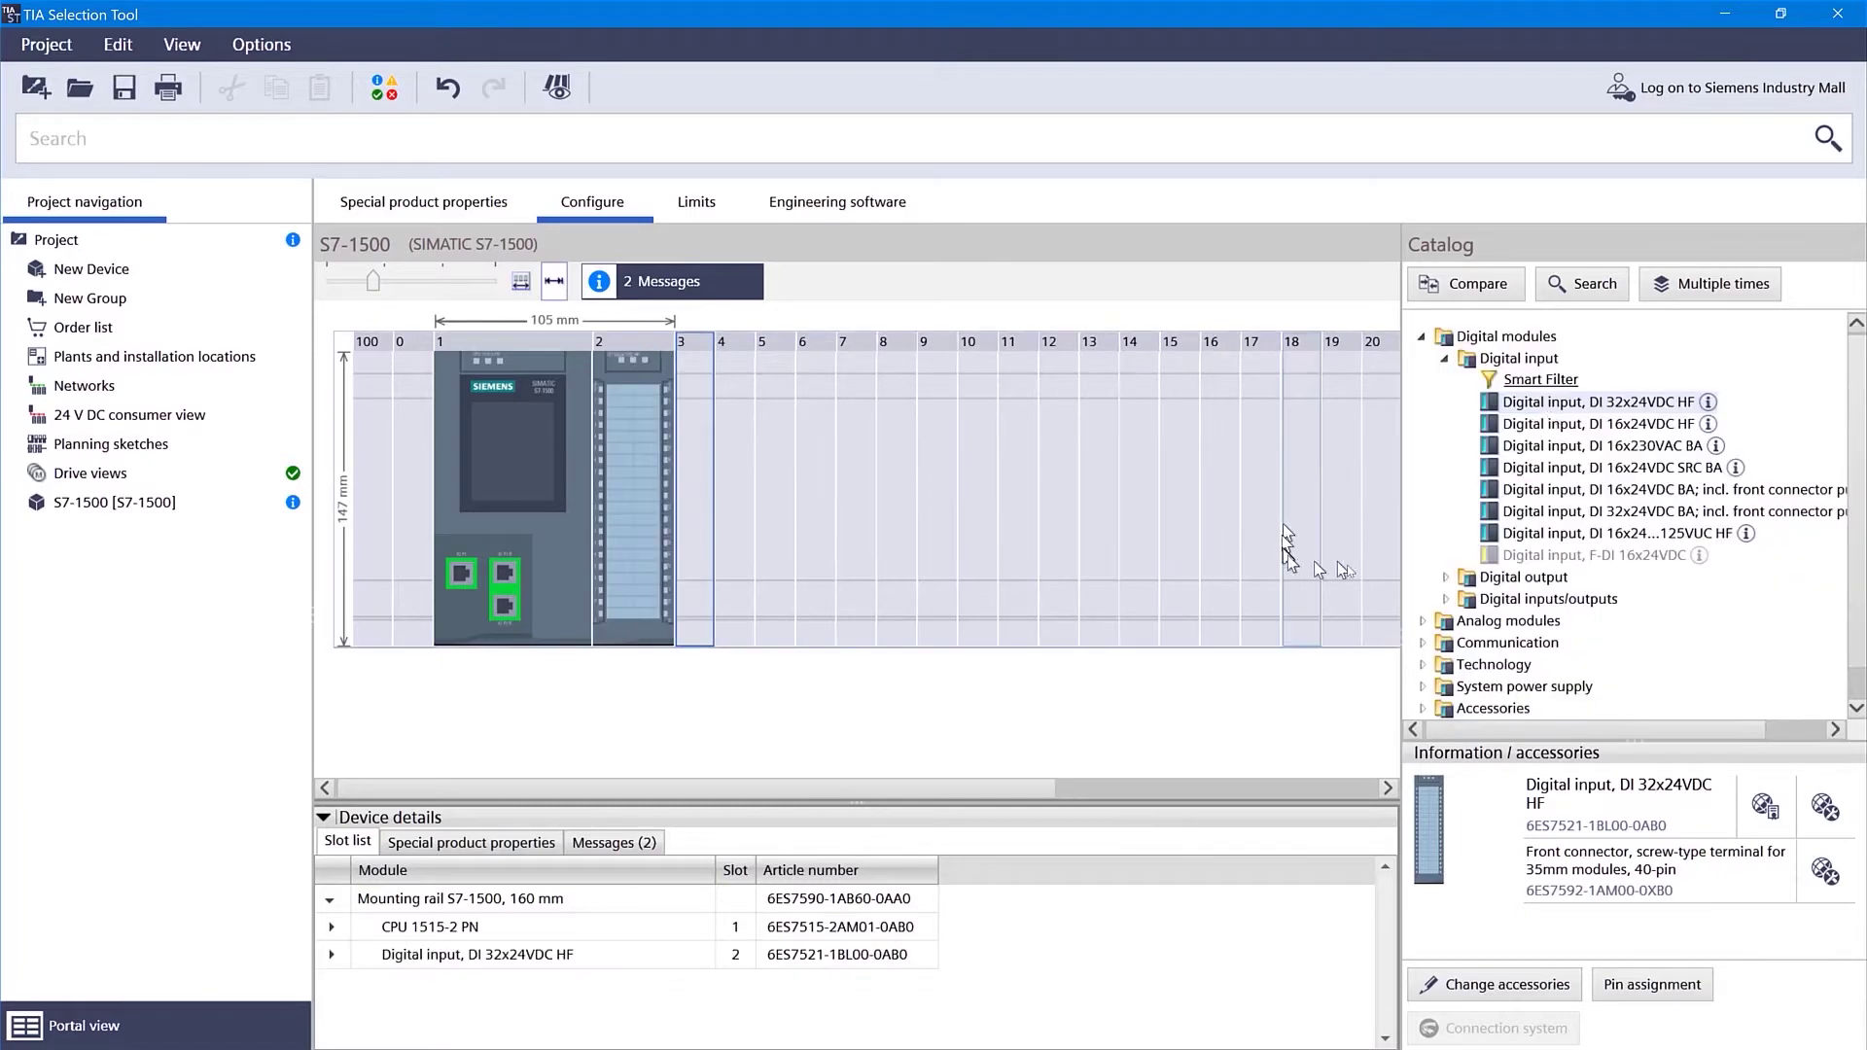
{"action": "left_click", "coordinate": [1447, 577]}
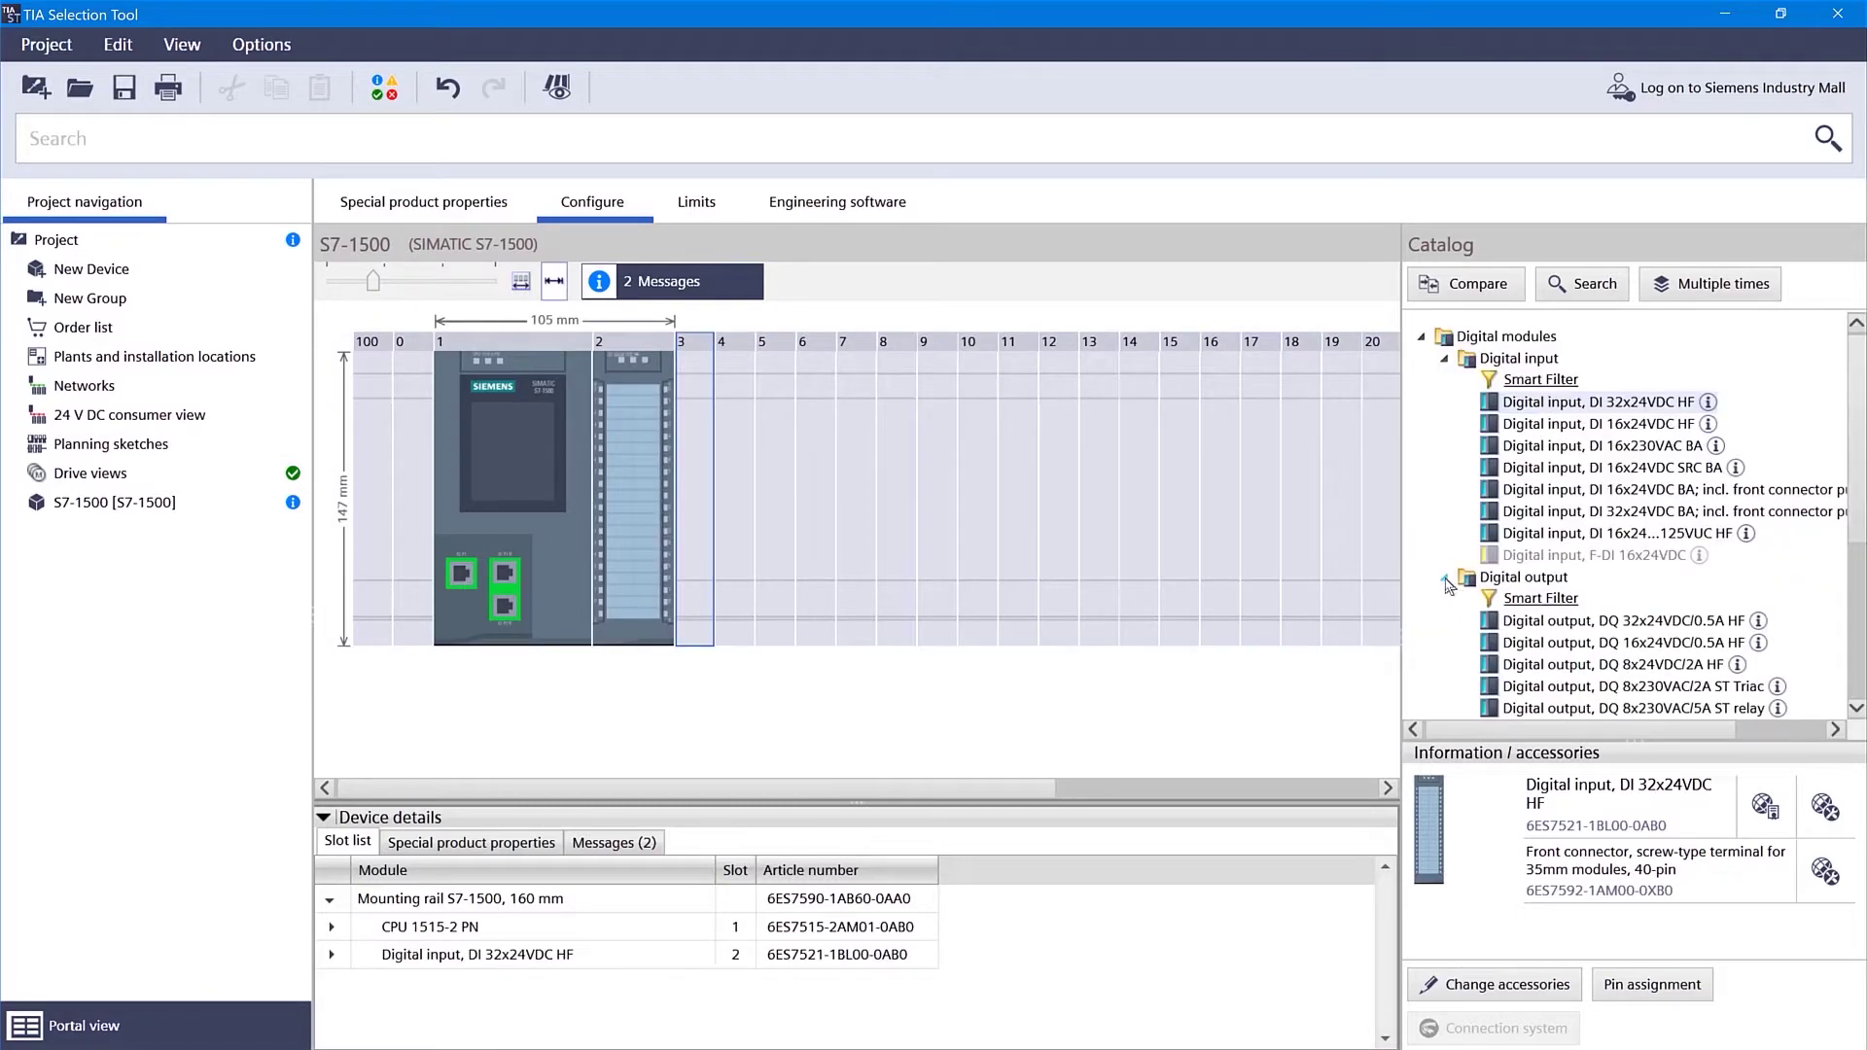
{"action": "double_click", "coordinate": [1582, 622]}
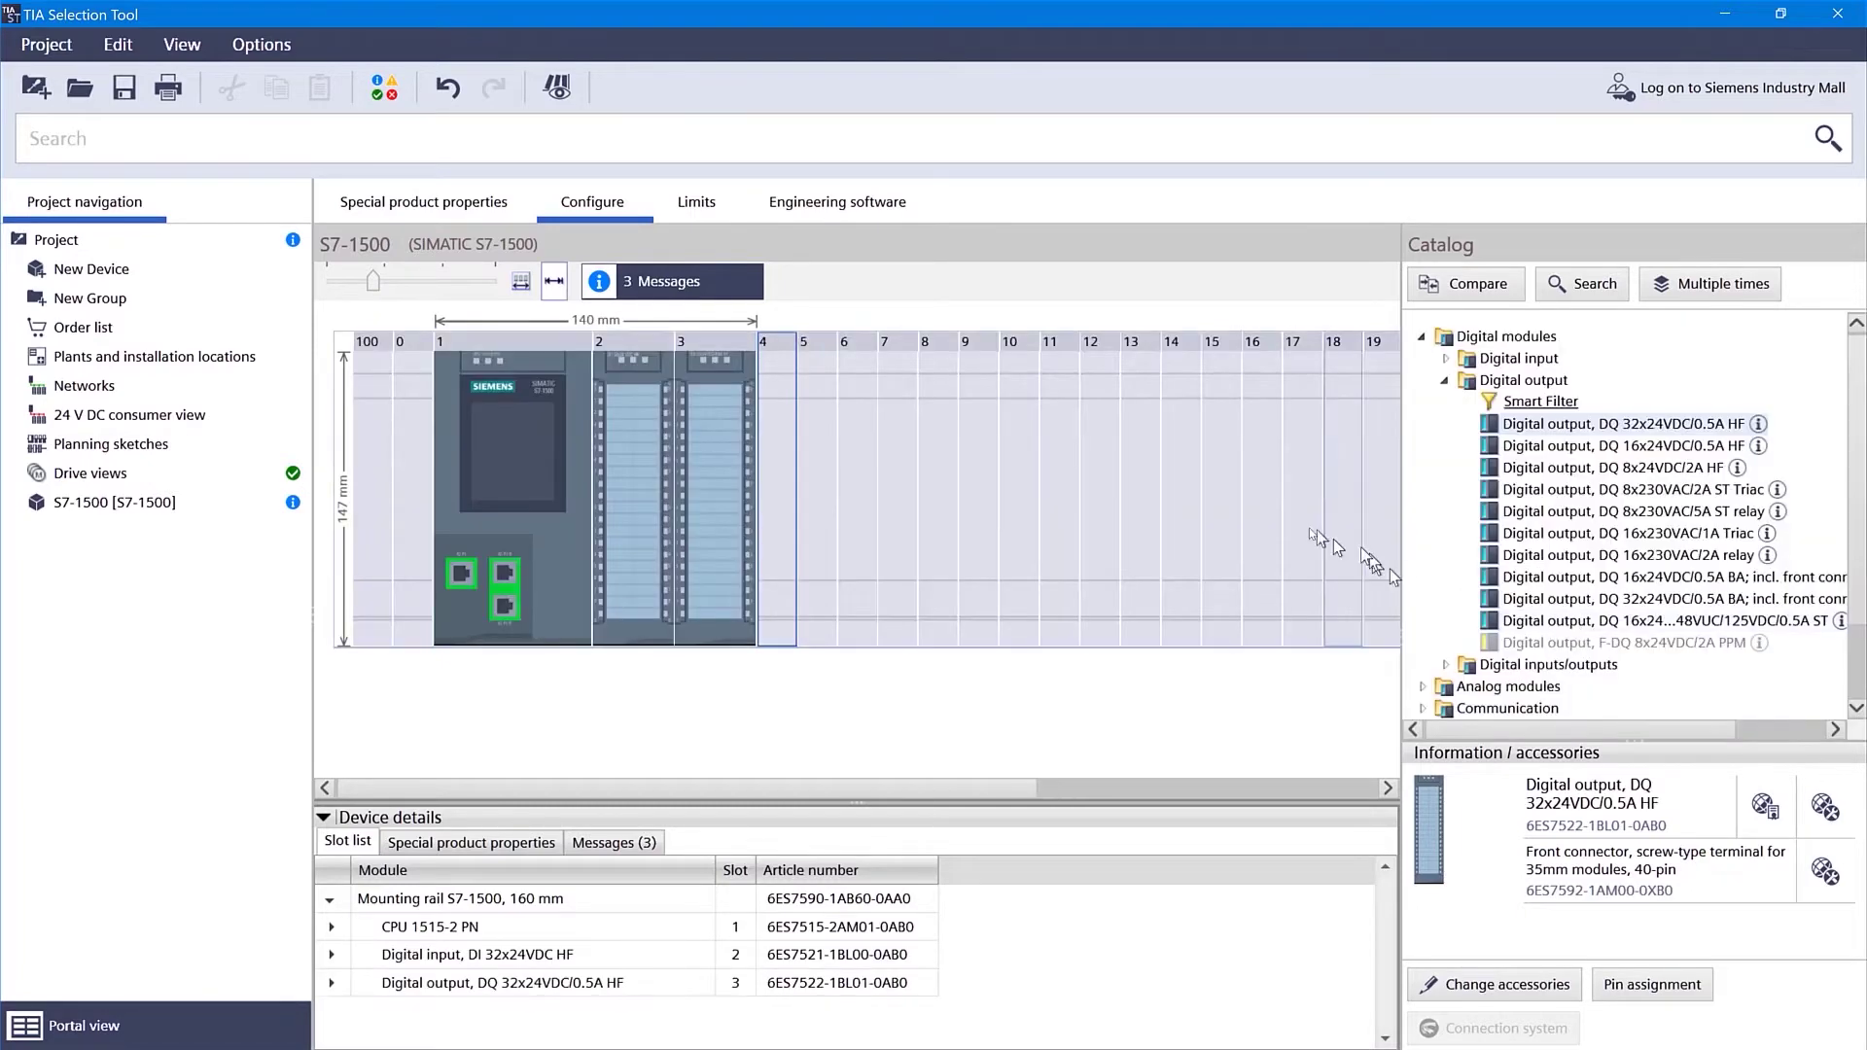
Step: View the project's order list and back out of its file-format export
{"action": "left_click", "coordinate": [69, 335]}
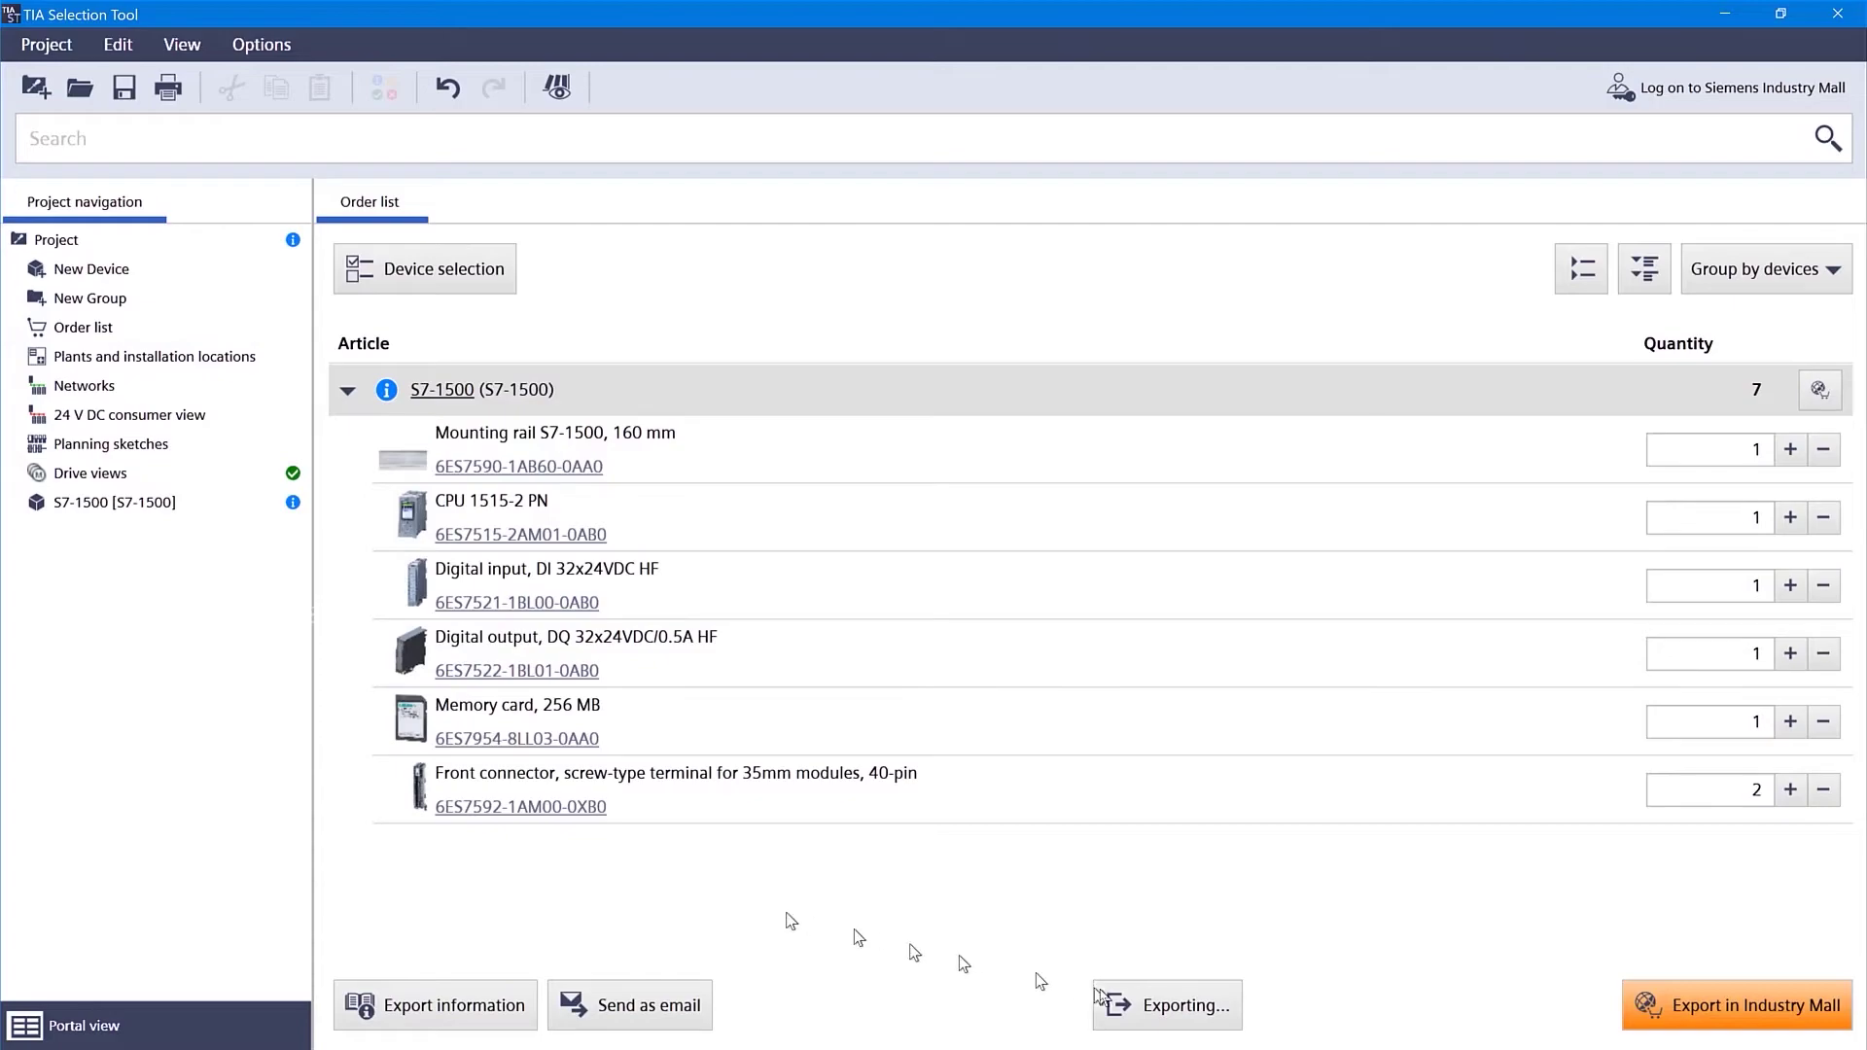
{"action": "left_click", "coordinate": [1158, 1011]}
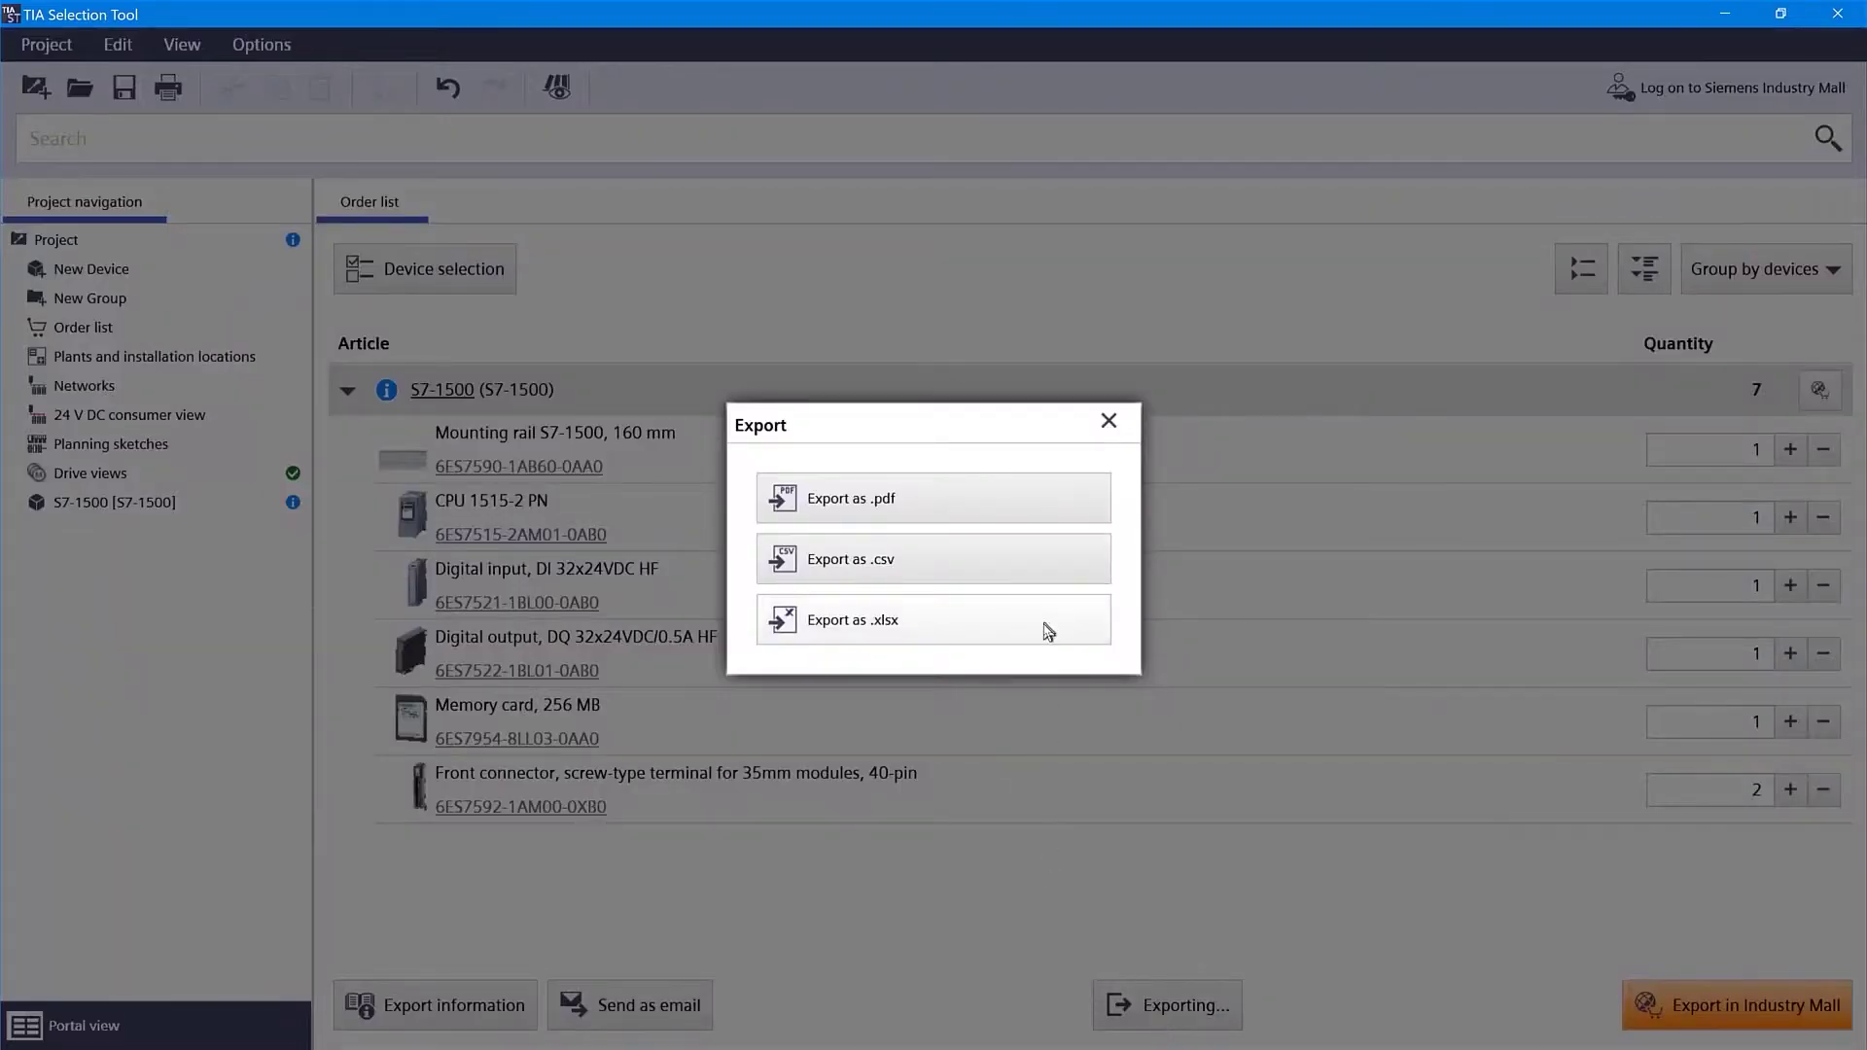
{"action": "left_click", "coordinate": [963, 1012]}
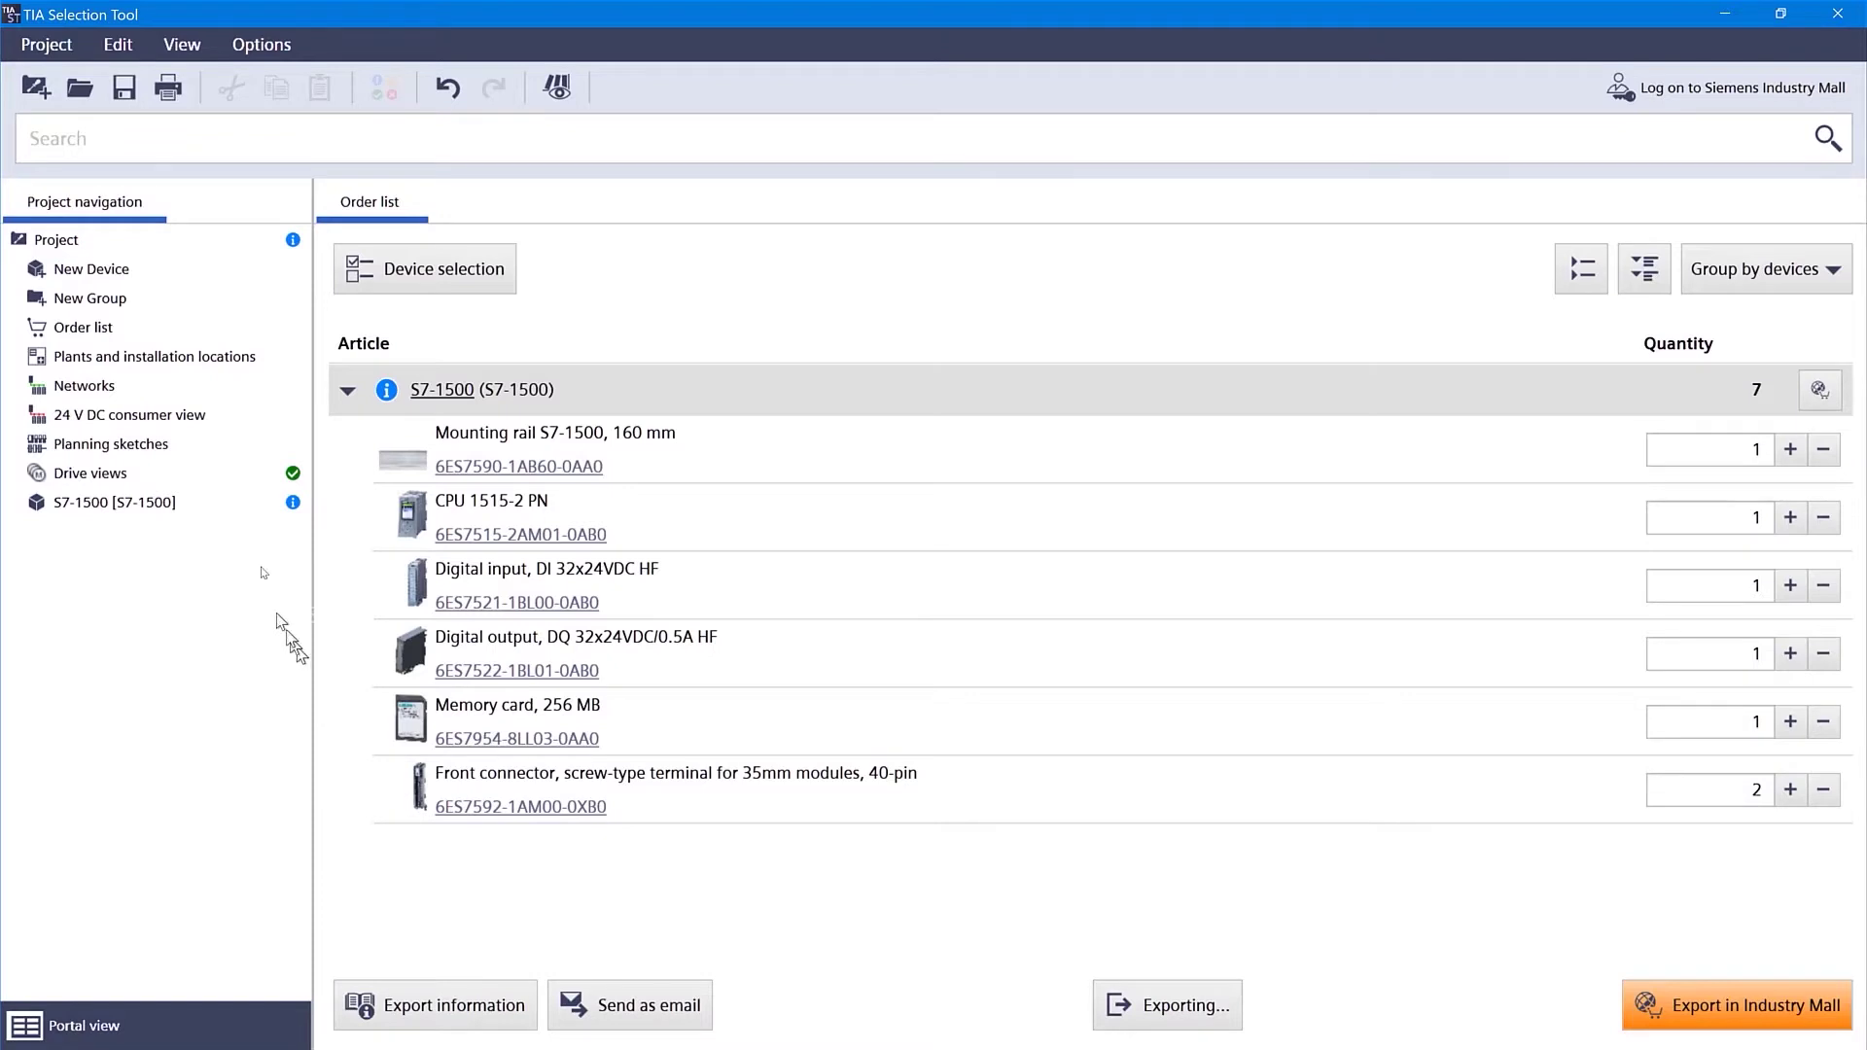
Step: Export the project for TIA Portal V15.1 into the OneDrive AML folder
{"action": "left_click", "coordinate": [62, 45]}
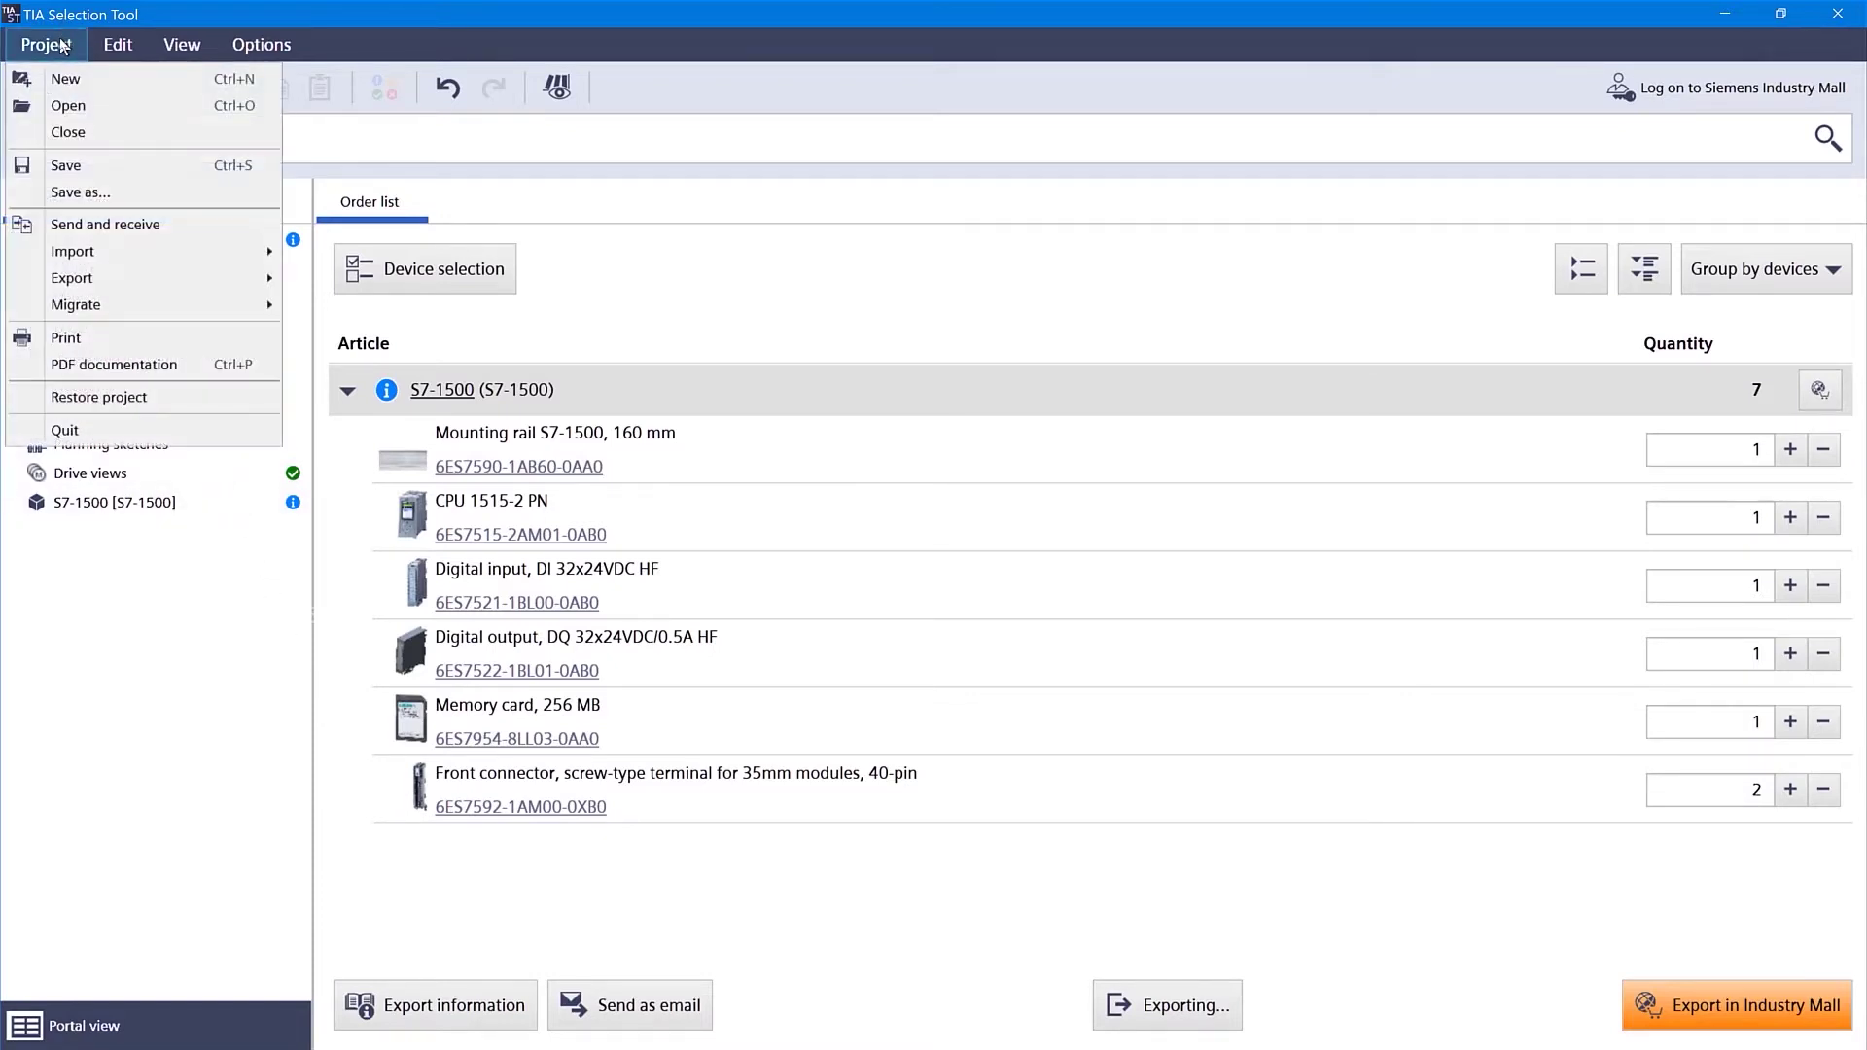
{"action": "mouse_move", "coordinate": [96, 279]}
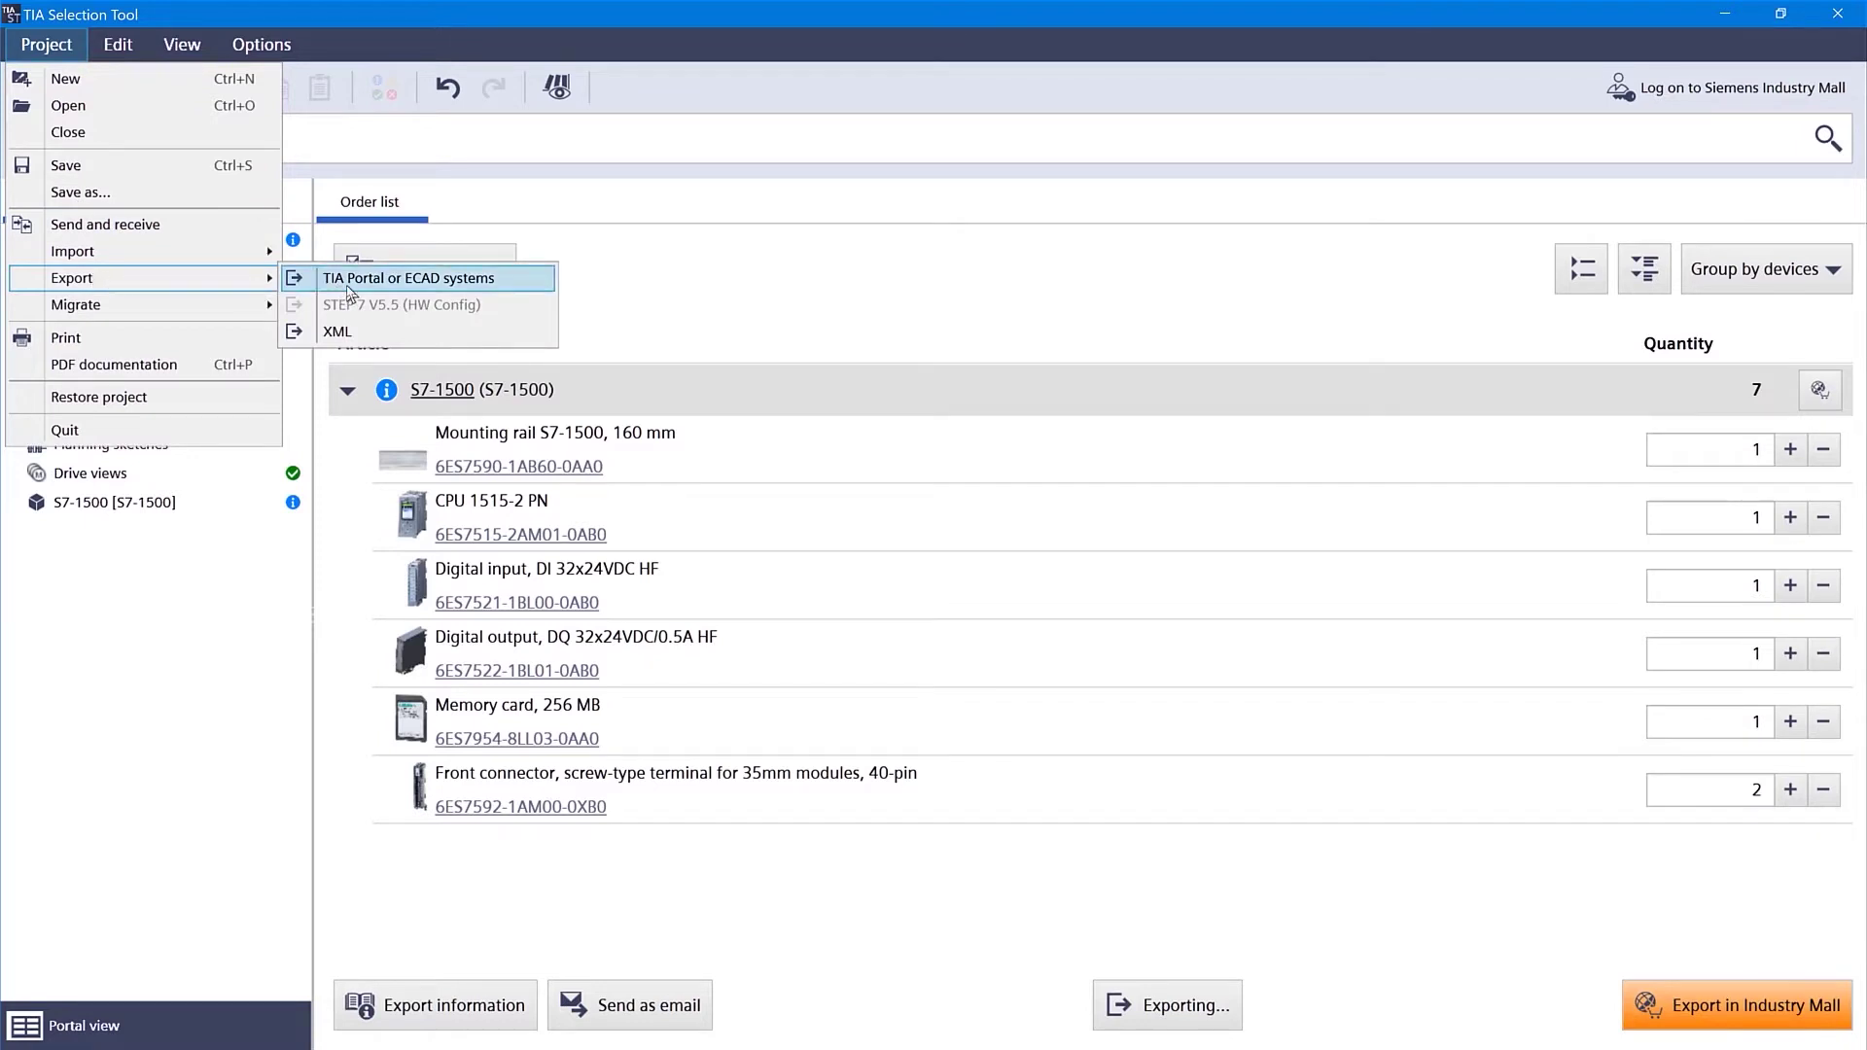
{"action": "left_click", "coordinate": [350, 290]}
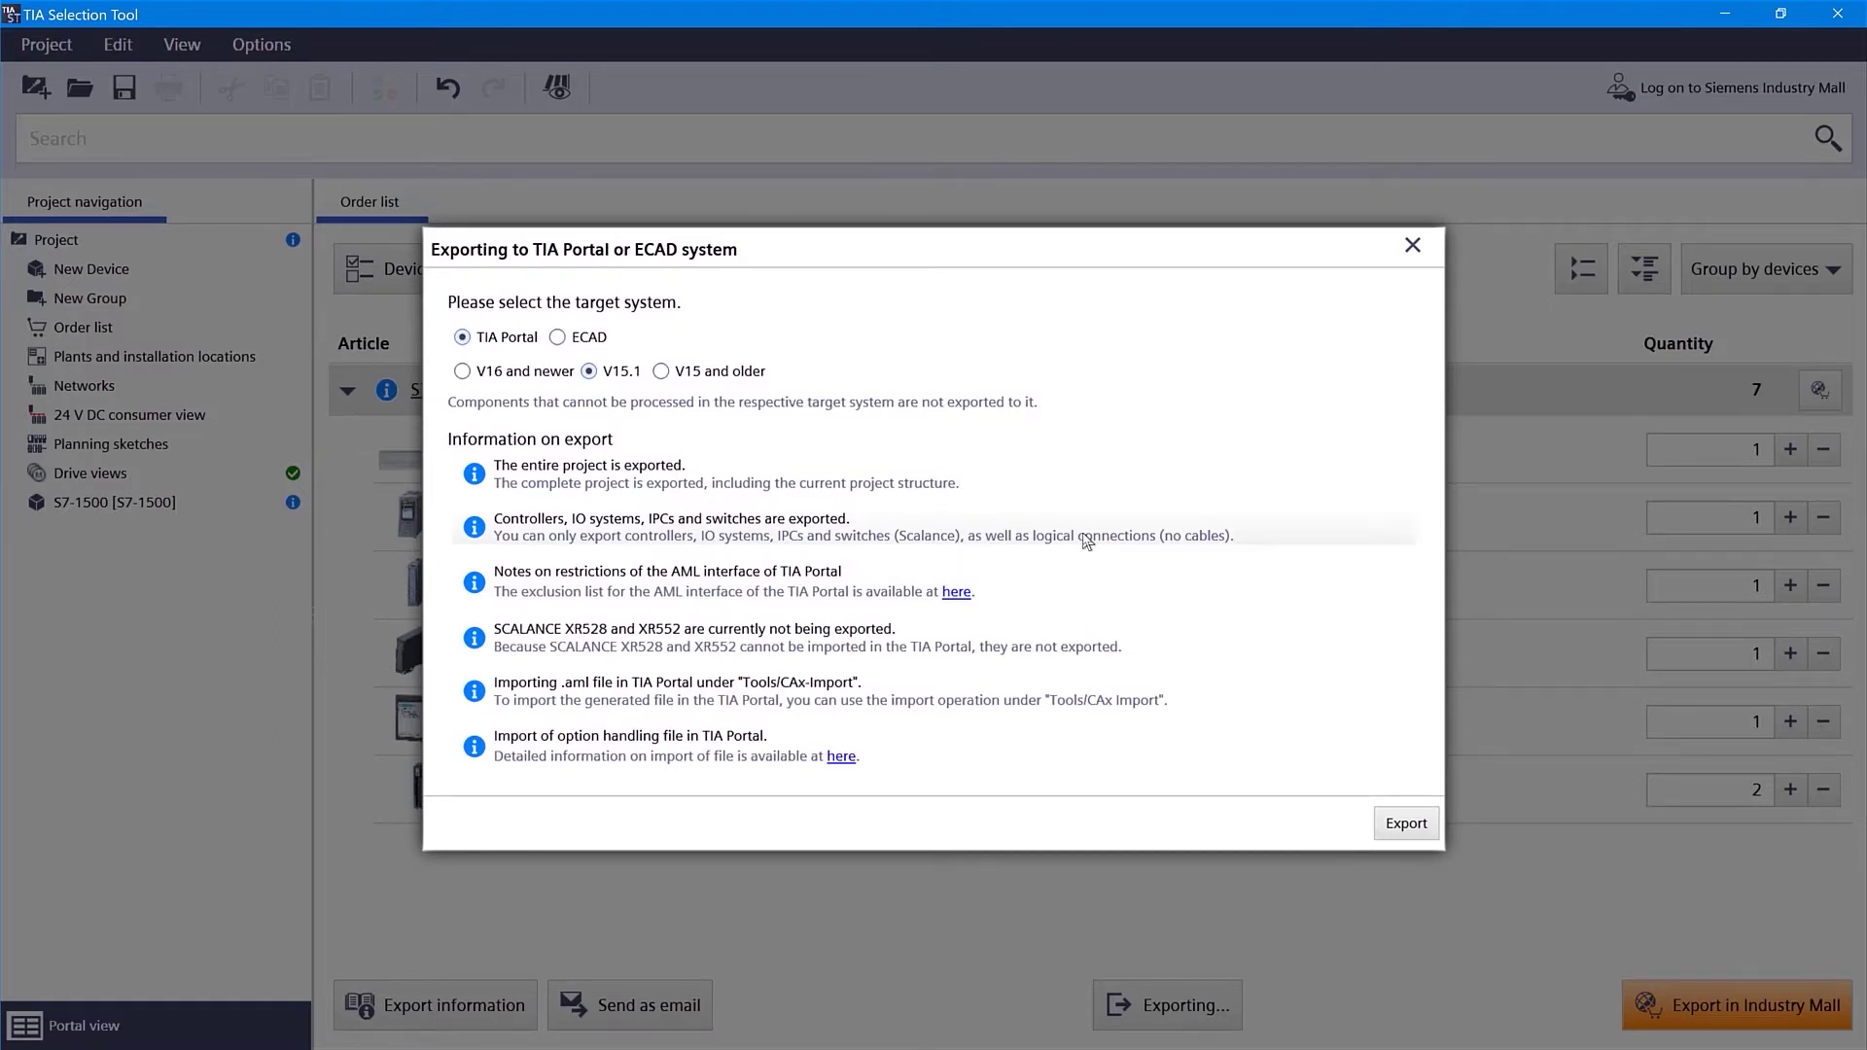
{"action": "left_click", "coordinate": [1420, 826]}
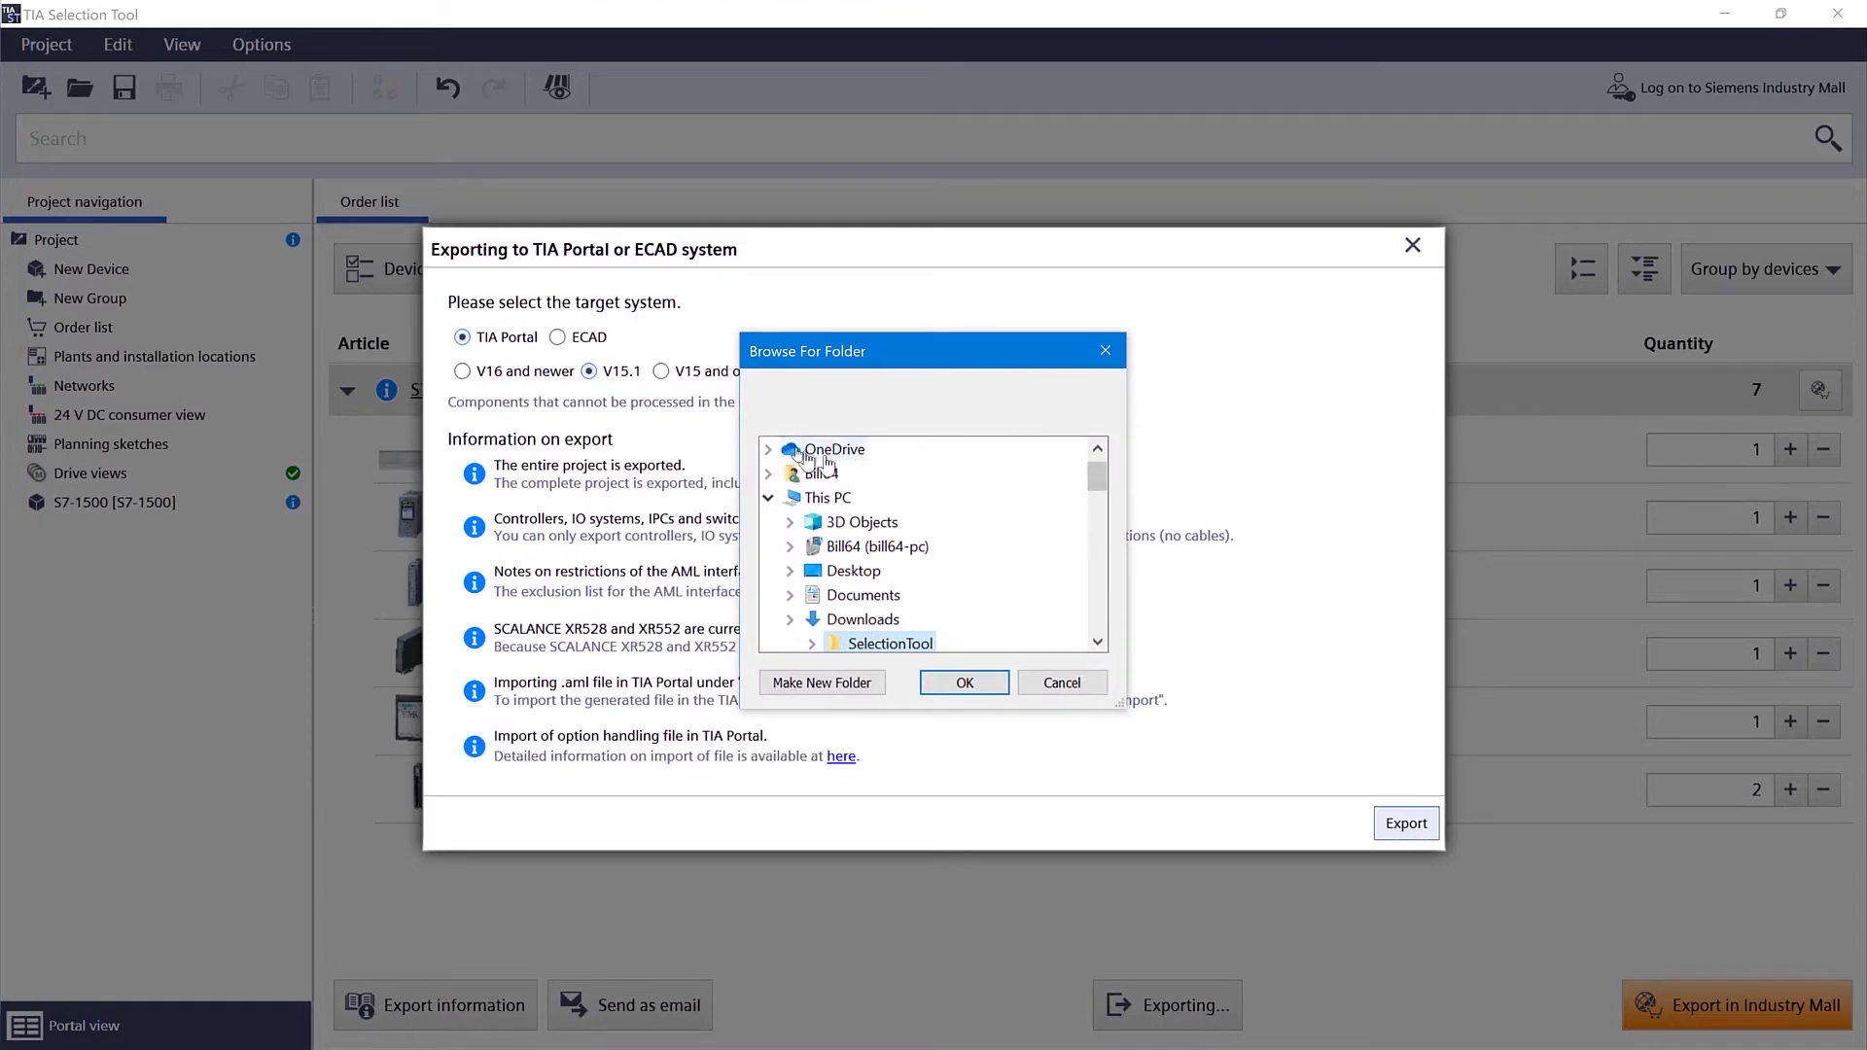
{"action": "left_click", "coordinate": [769, 449]}
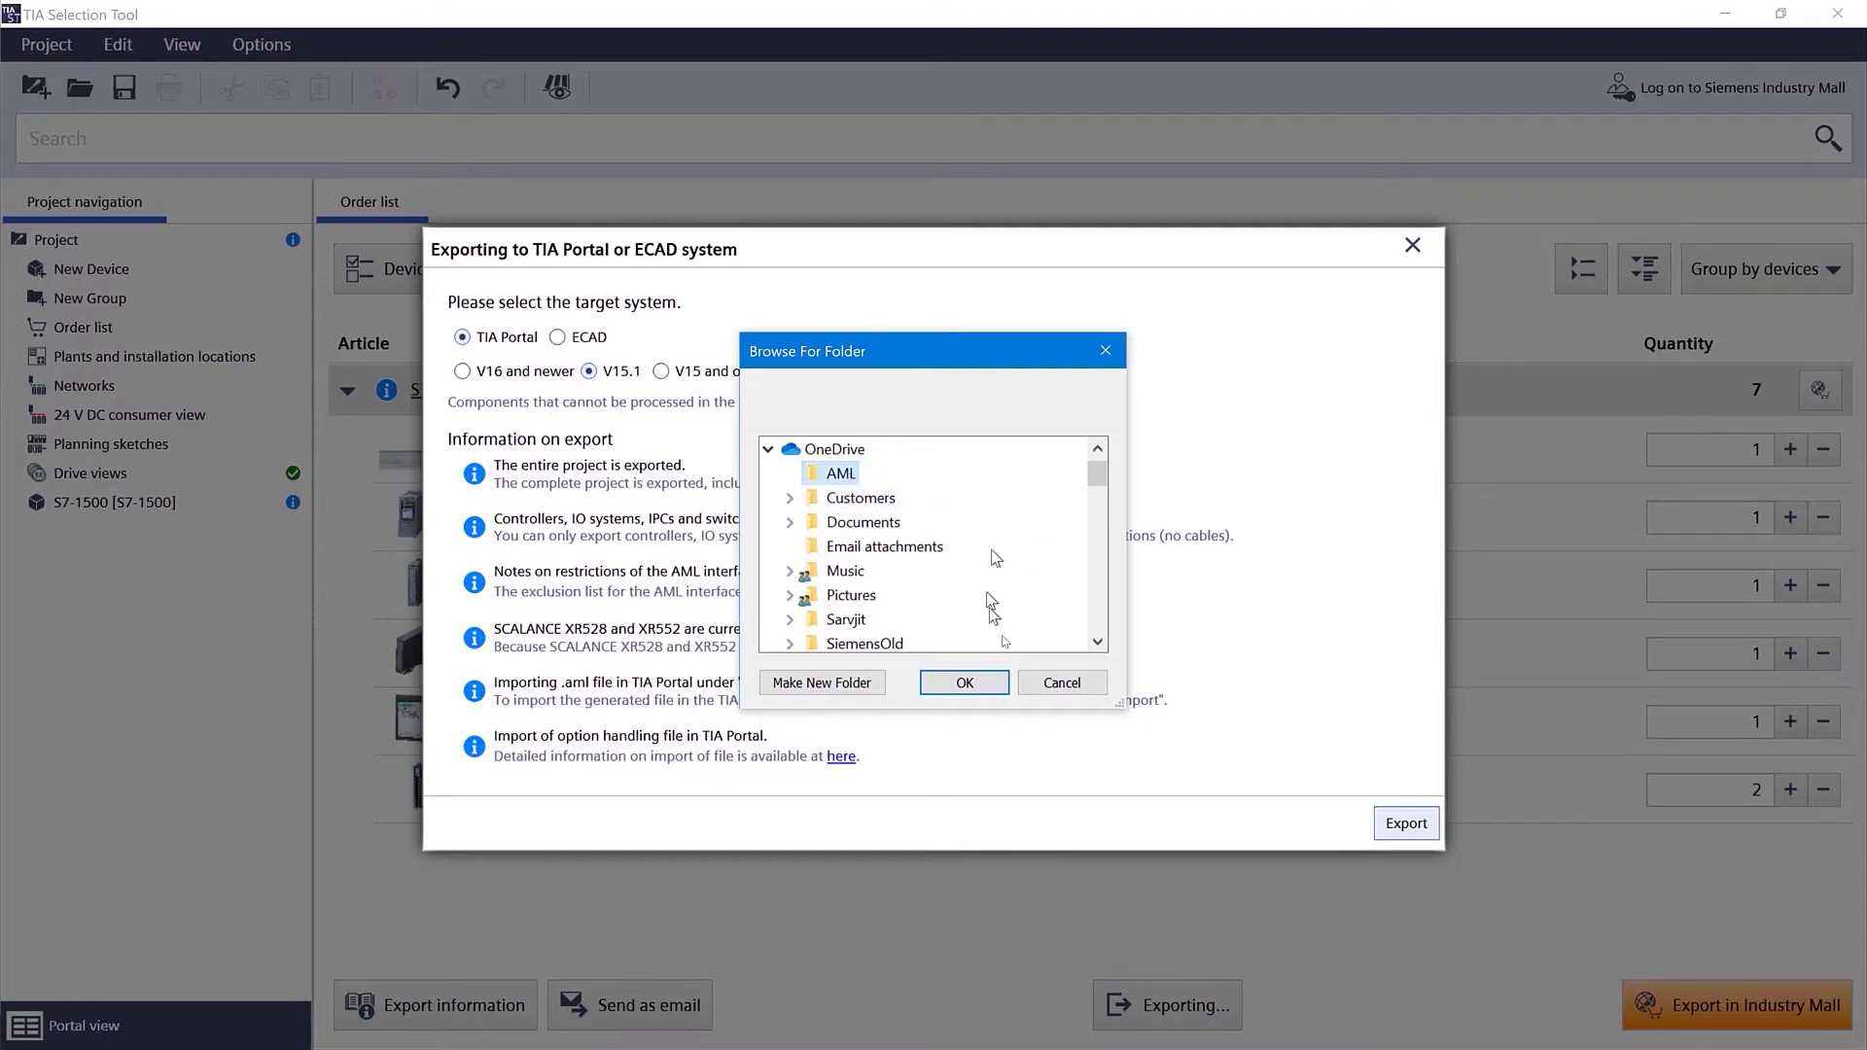
{"action": "left_click", "coordinate": [999, 689]}
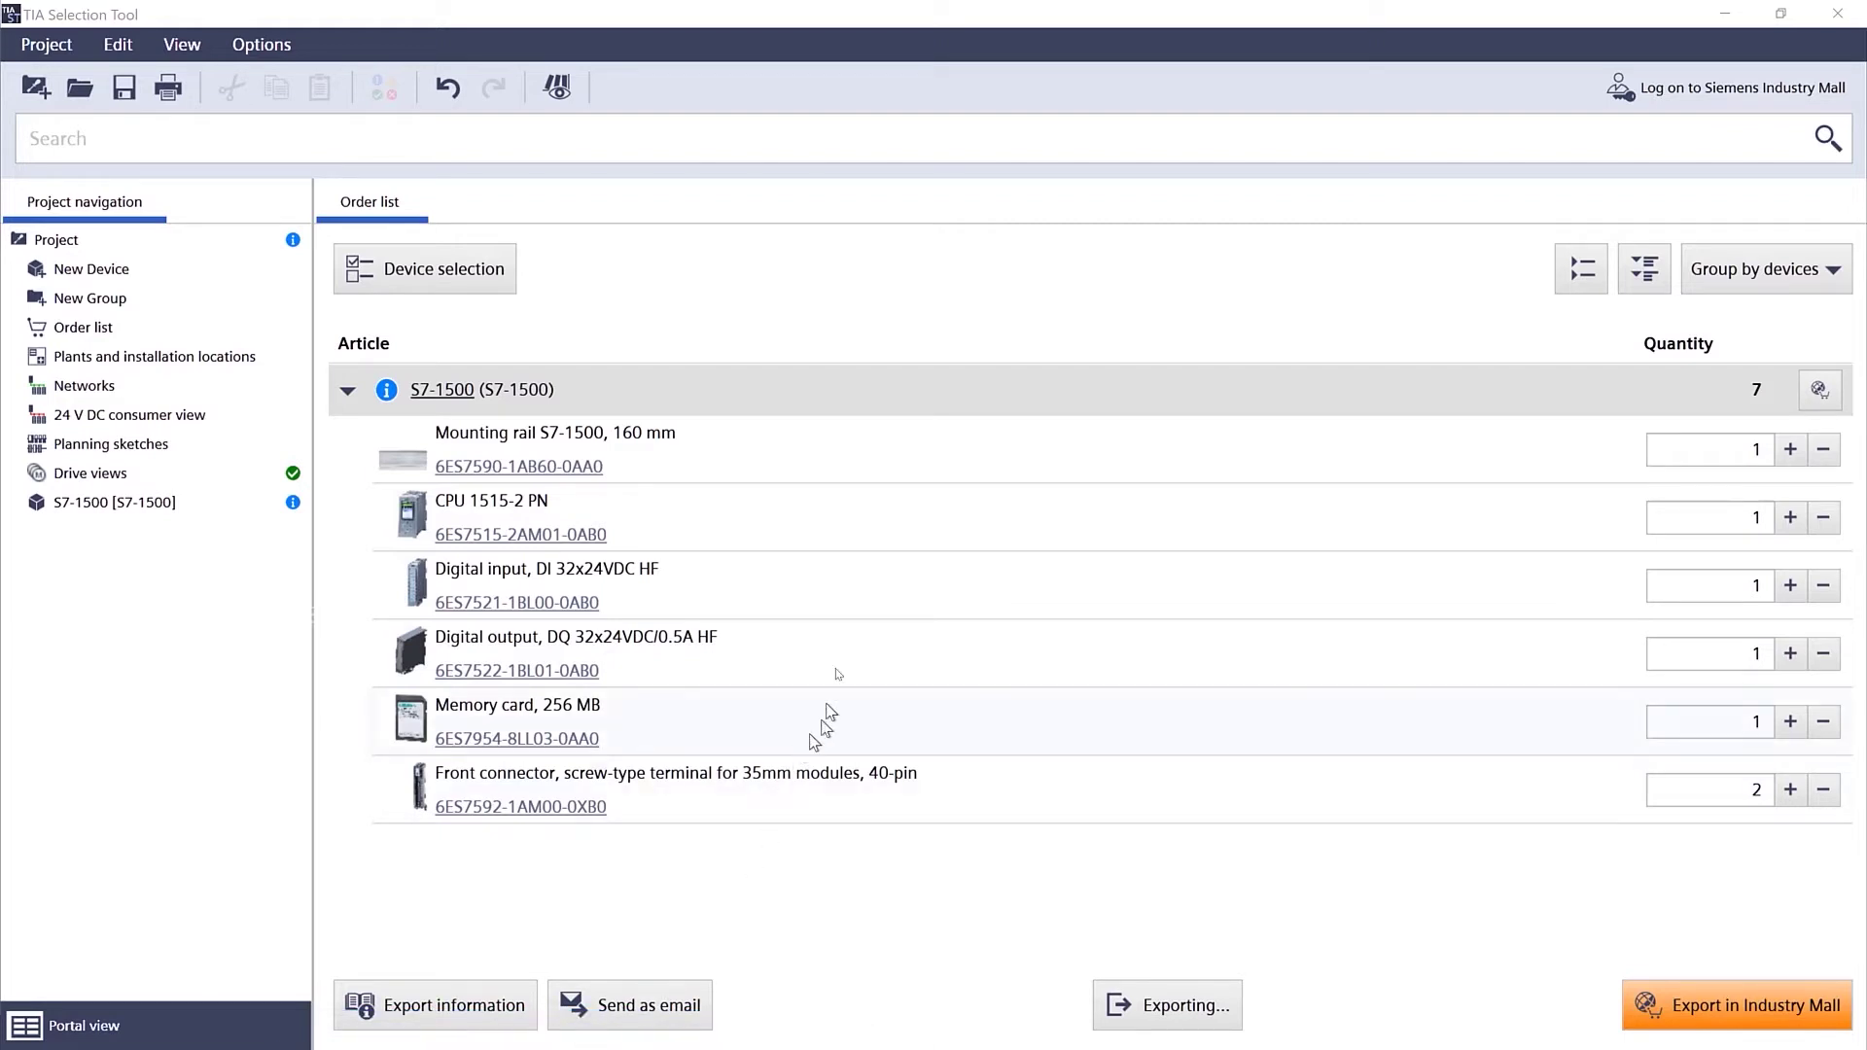
{"action": "left_click_drag", "start_coordinate": [909, 14], "coordinate": [973, 1046]}
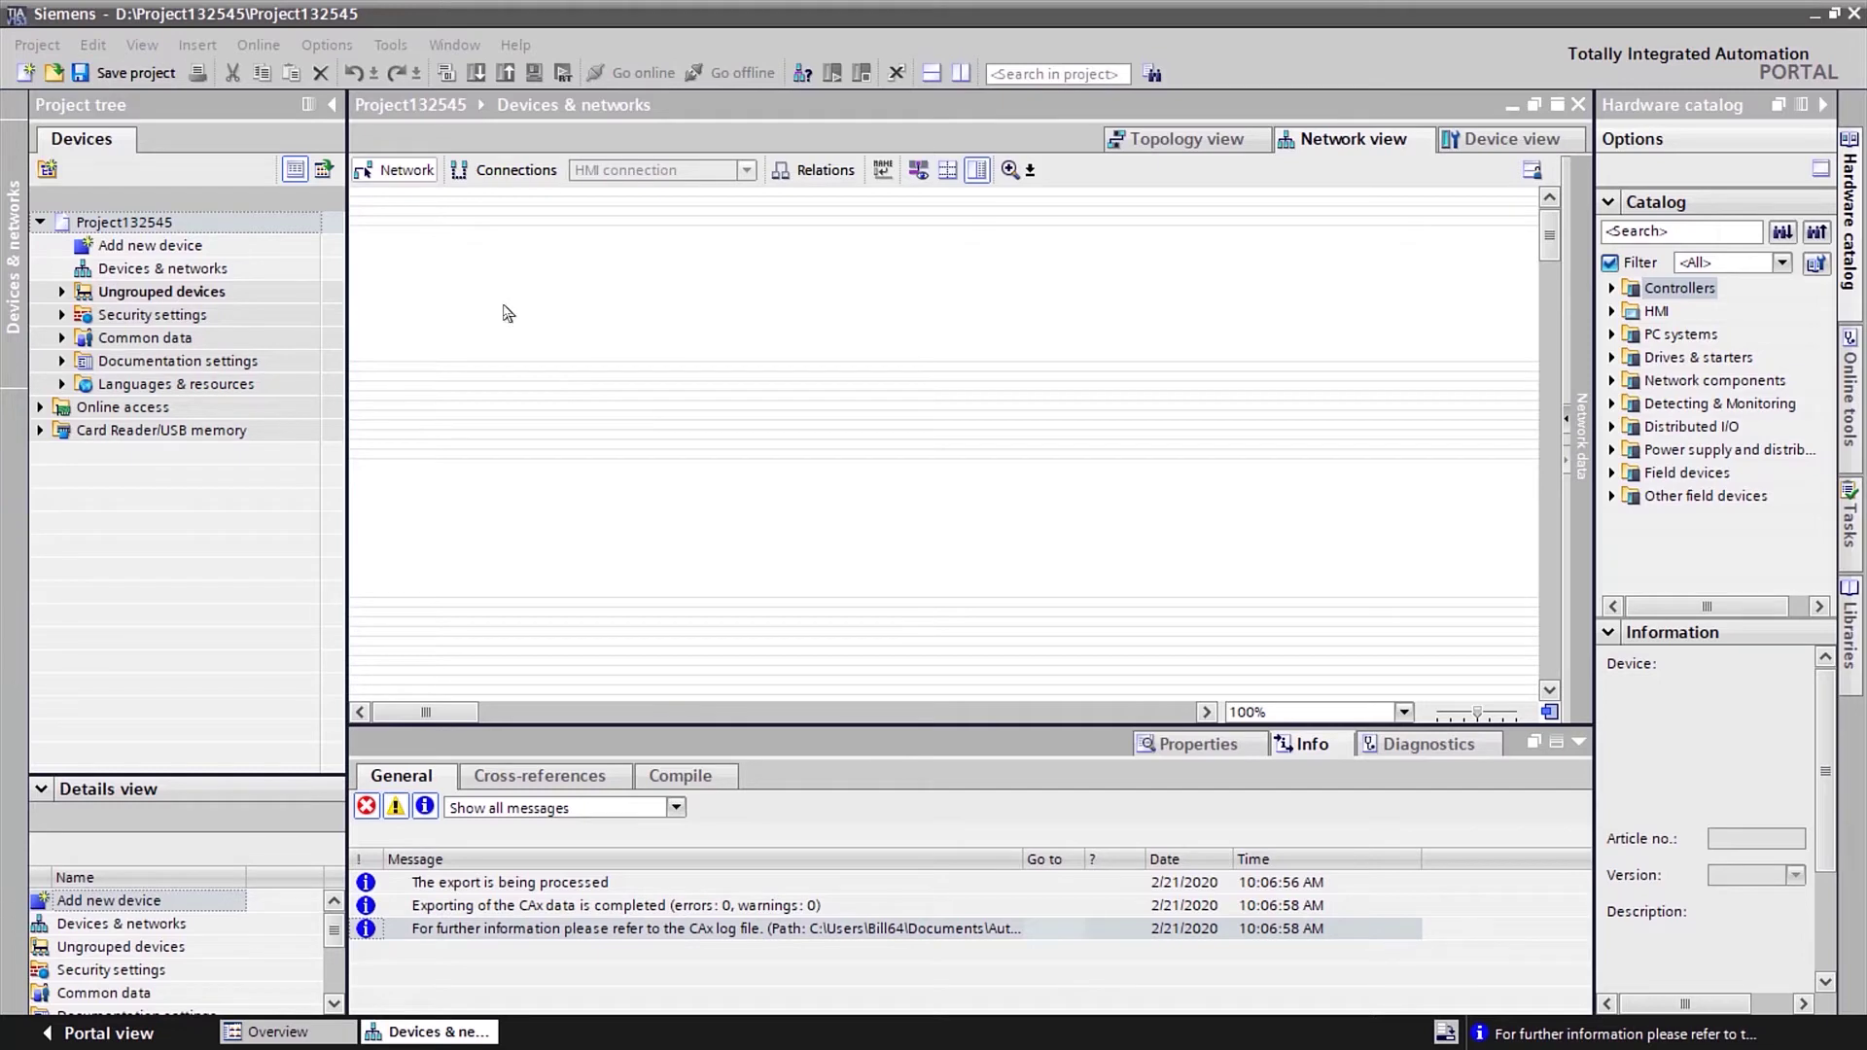
{"action": "left_click", "coordinate": [397, 54]}
{"action": "left_click", "coordinate": [393, 48]}
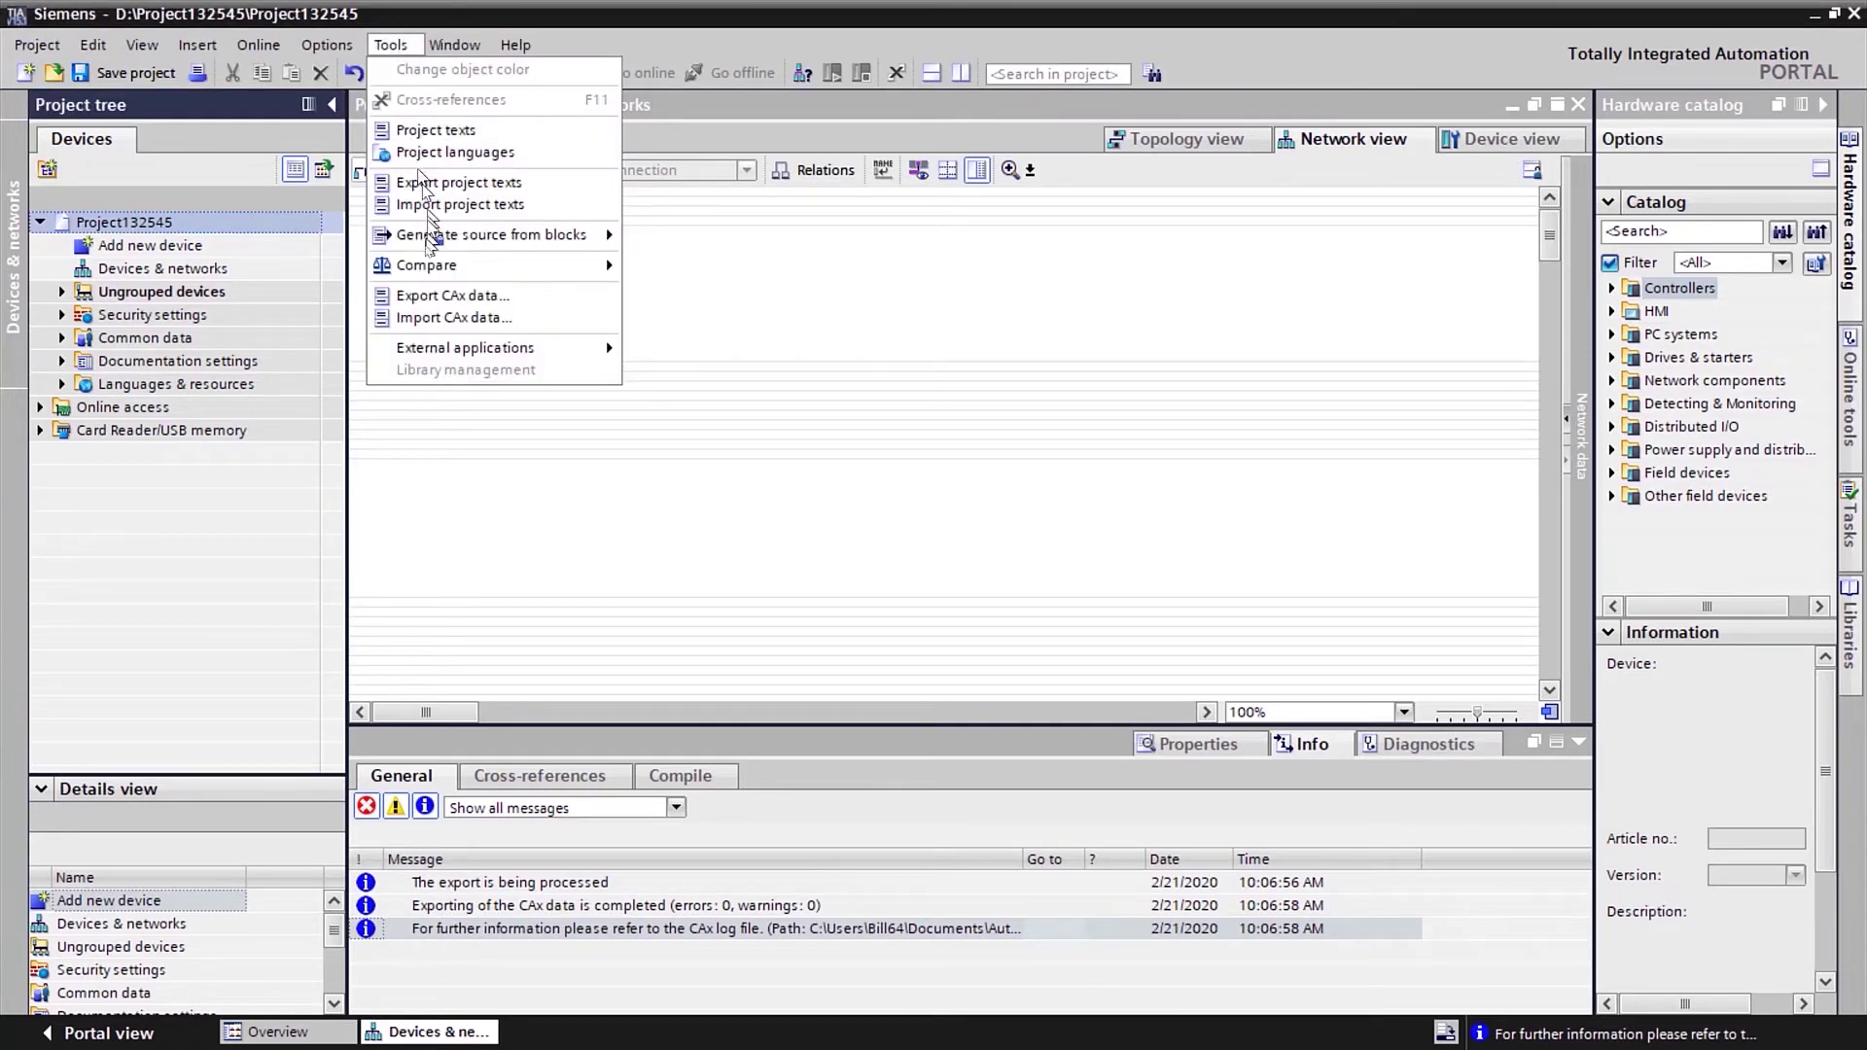
{"action": "left_click", "coordinate": [423, 318]}
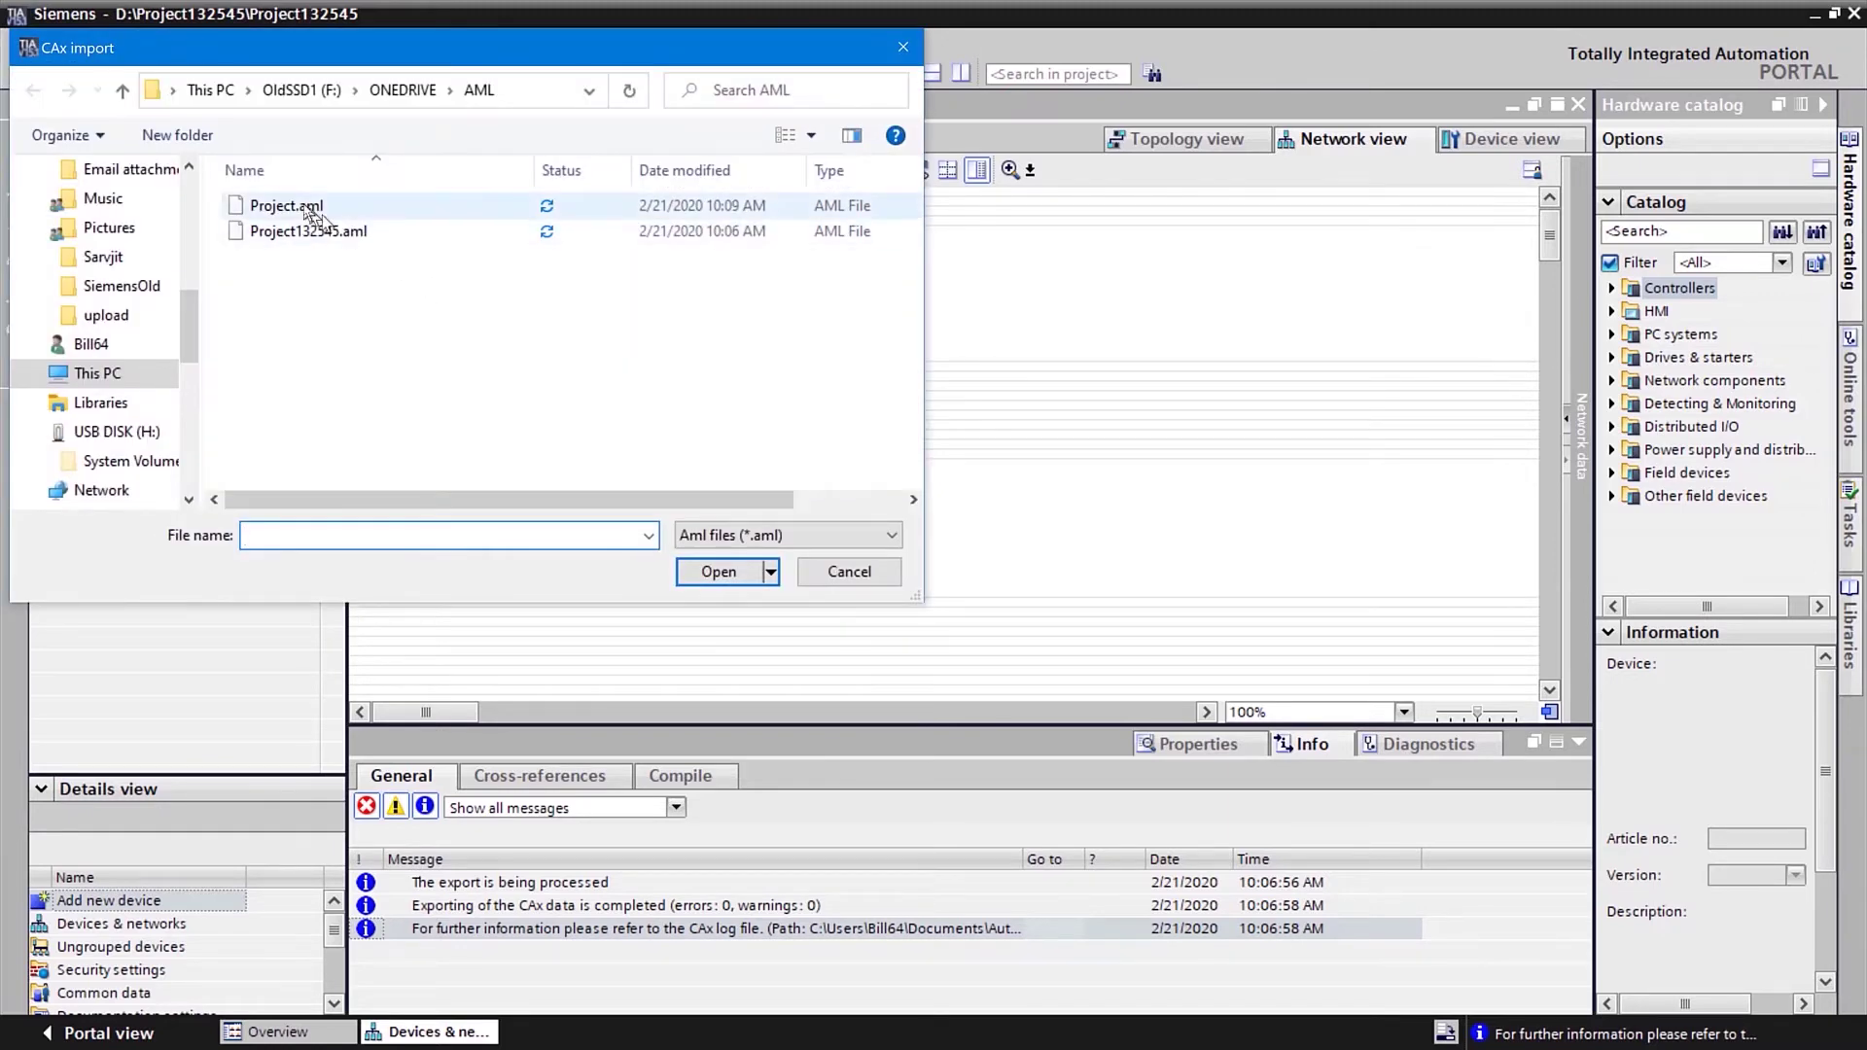
{"action": "left_click", "coordinate": [305, 205]}
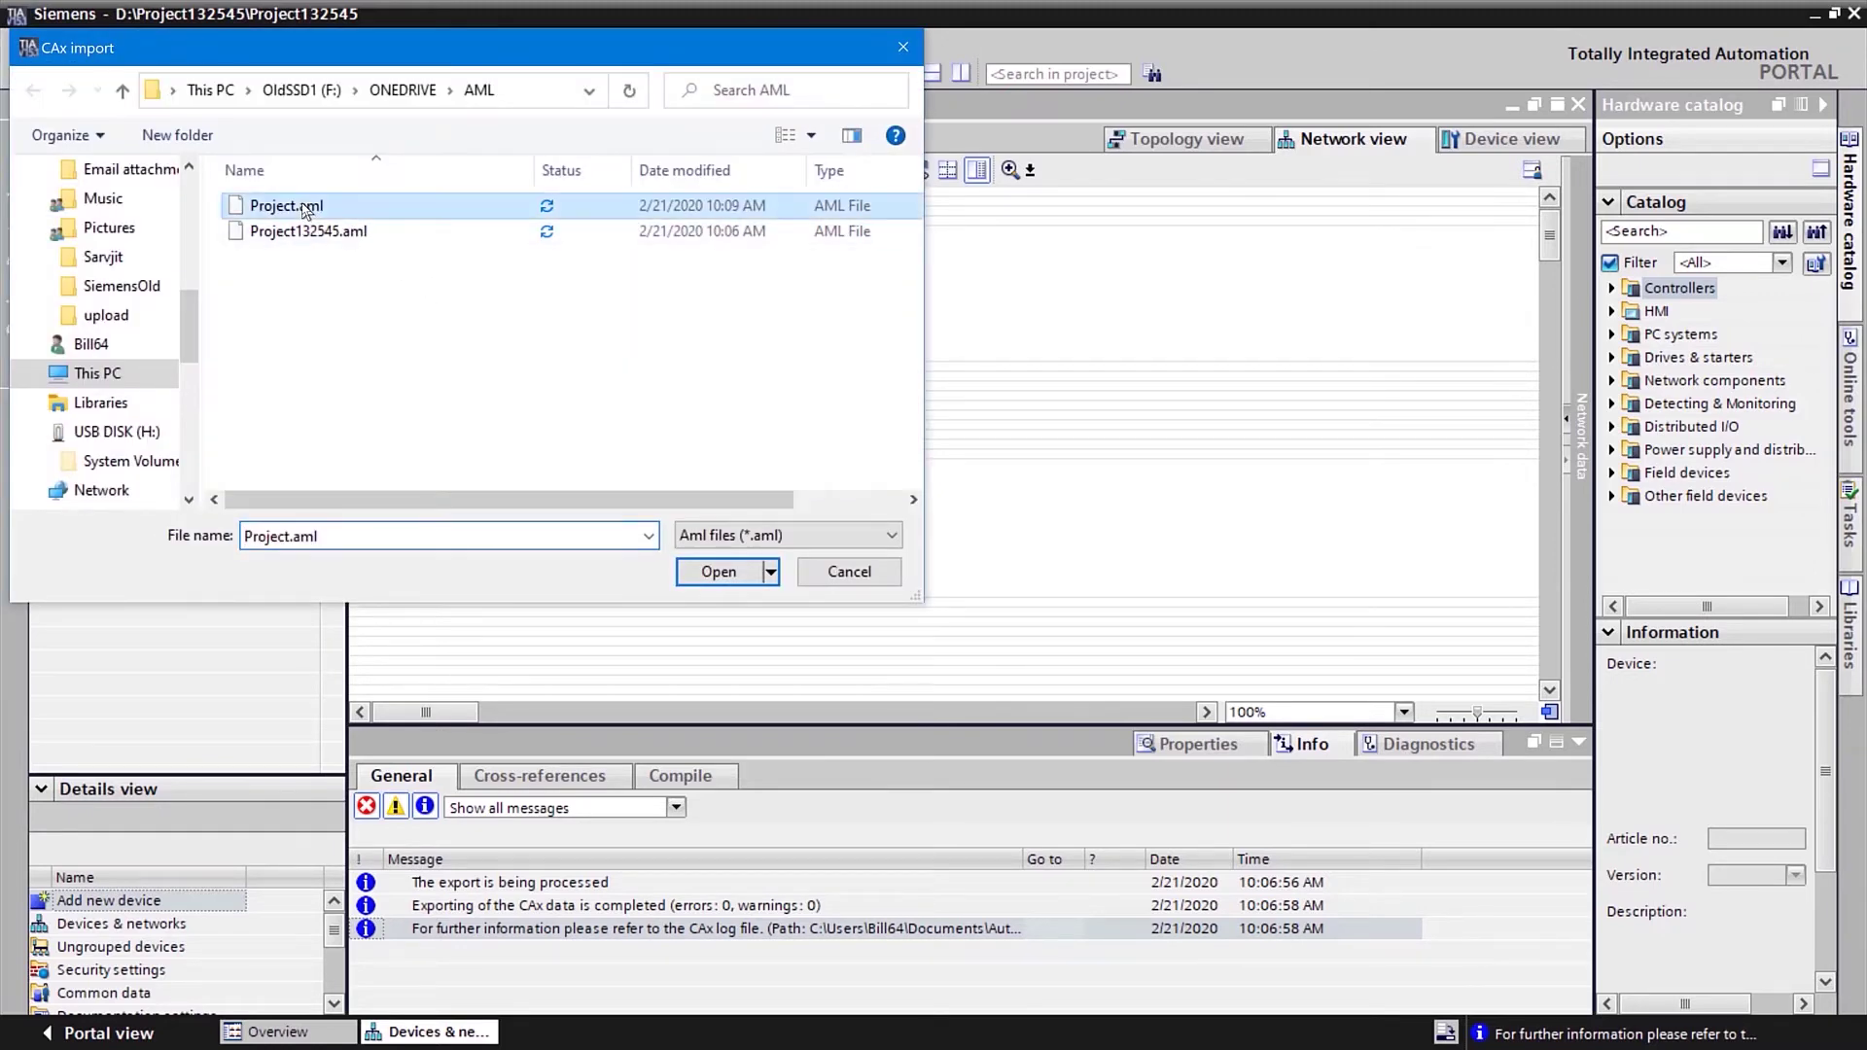
{"action": "left_click", "coordinate": [719, 572]}
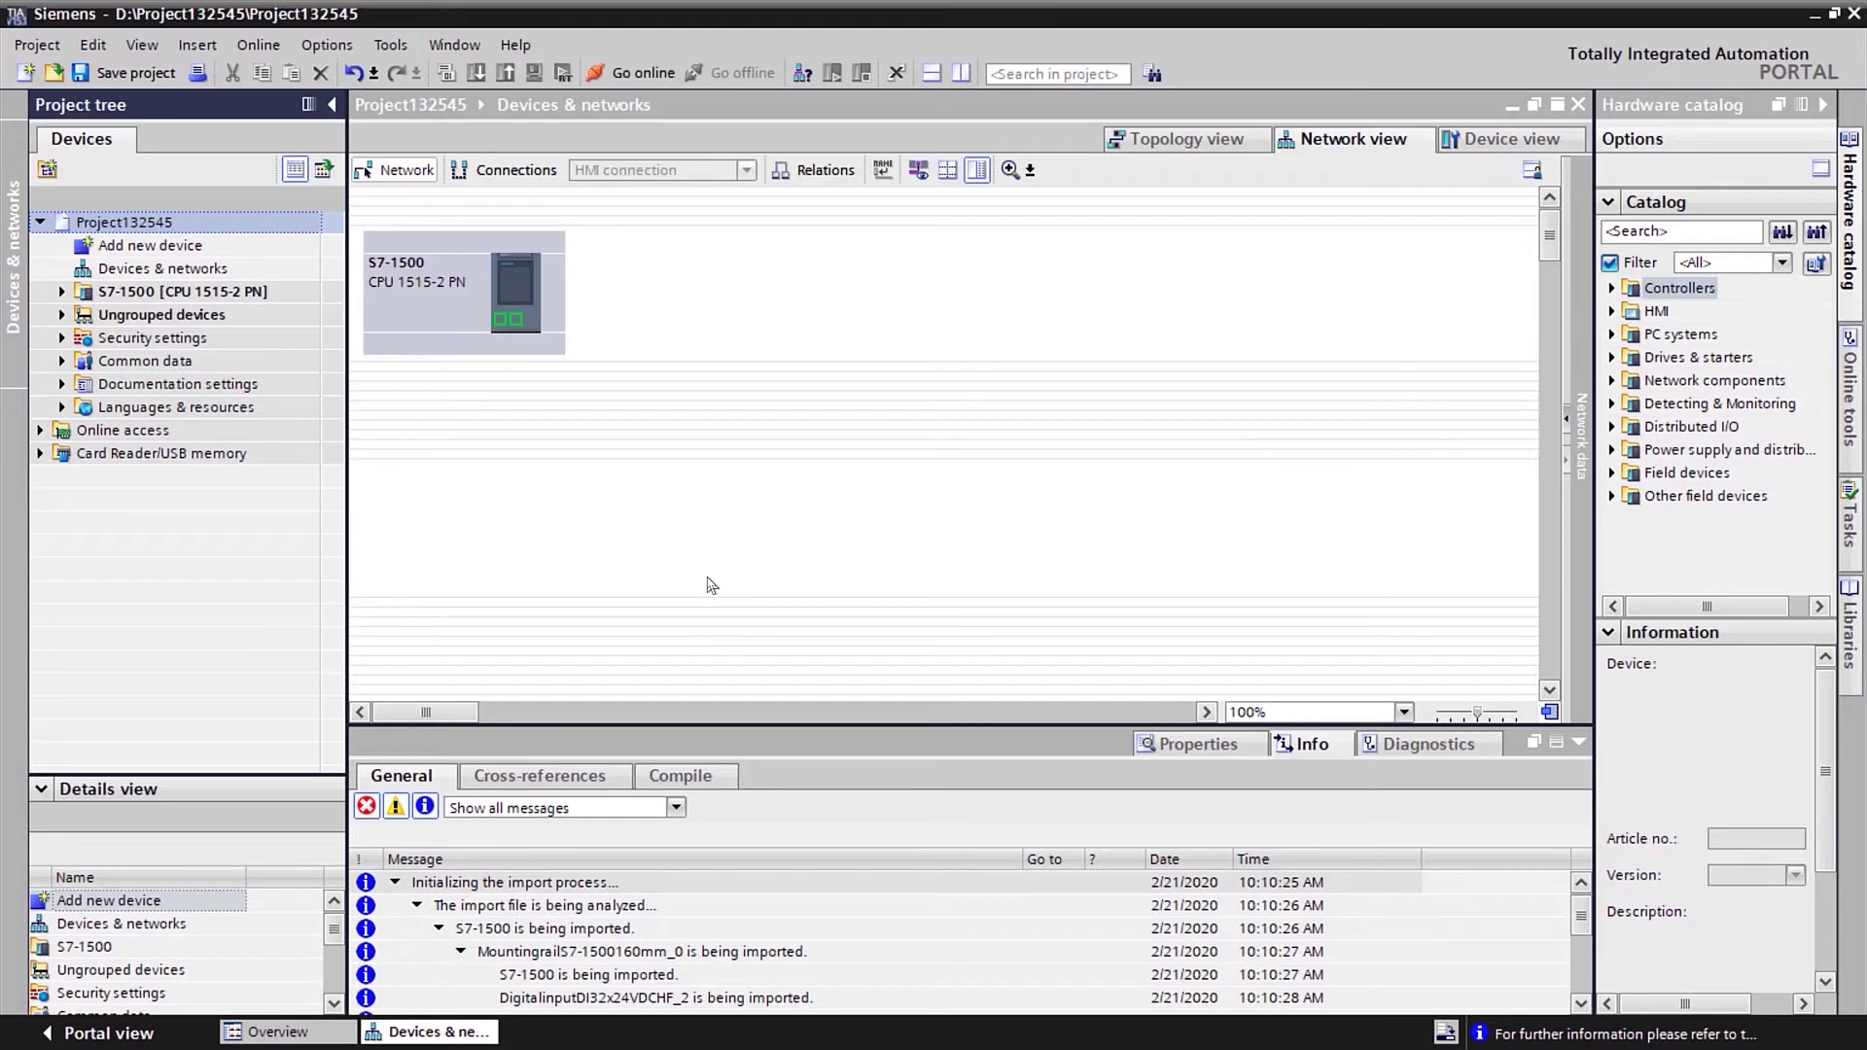
{"action": "double_click", "coordinate": [520, 284]}
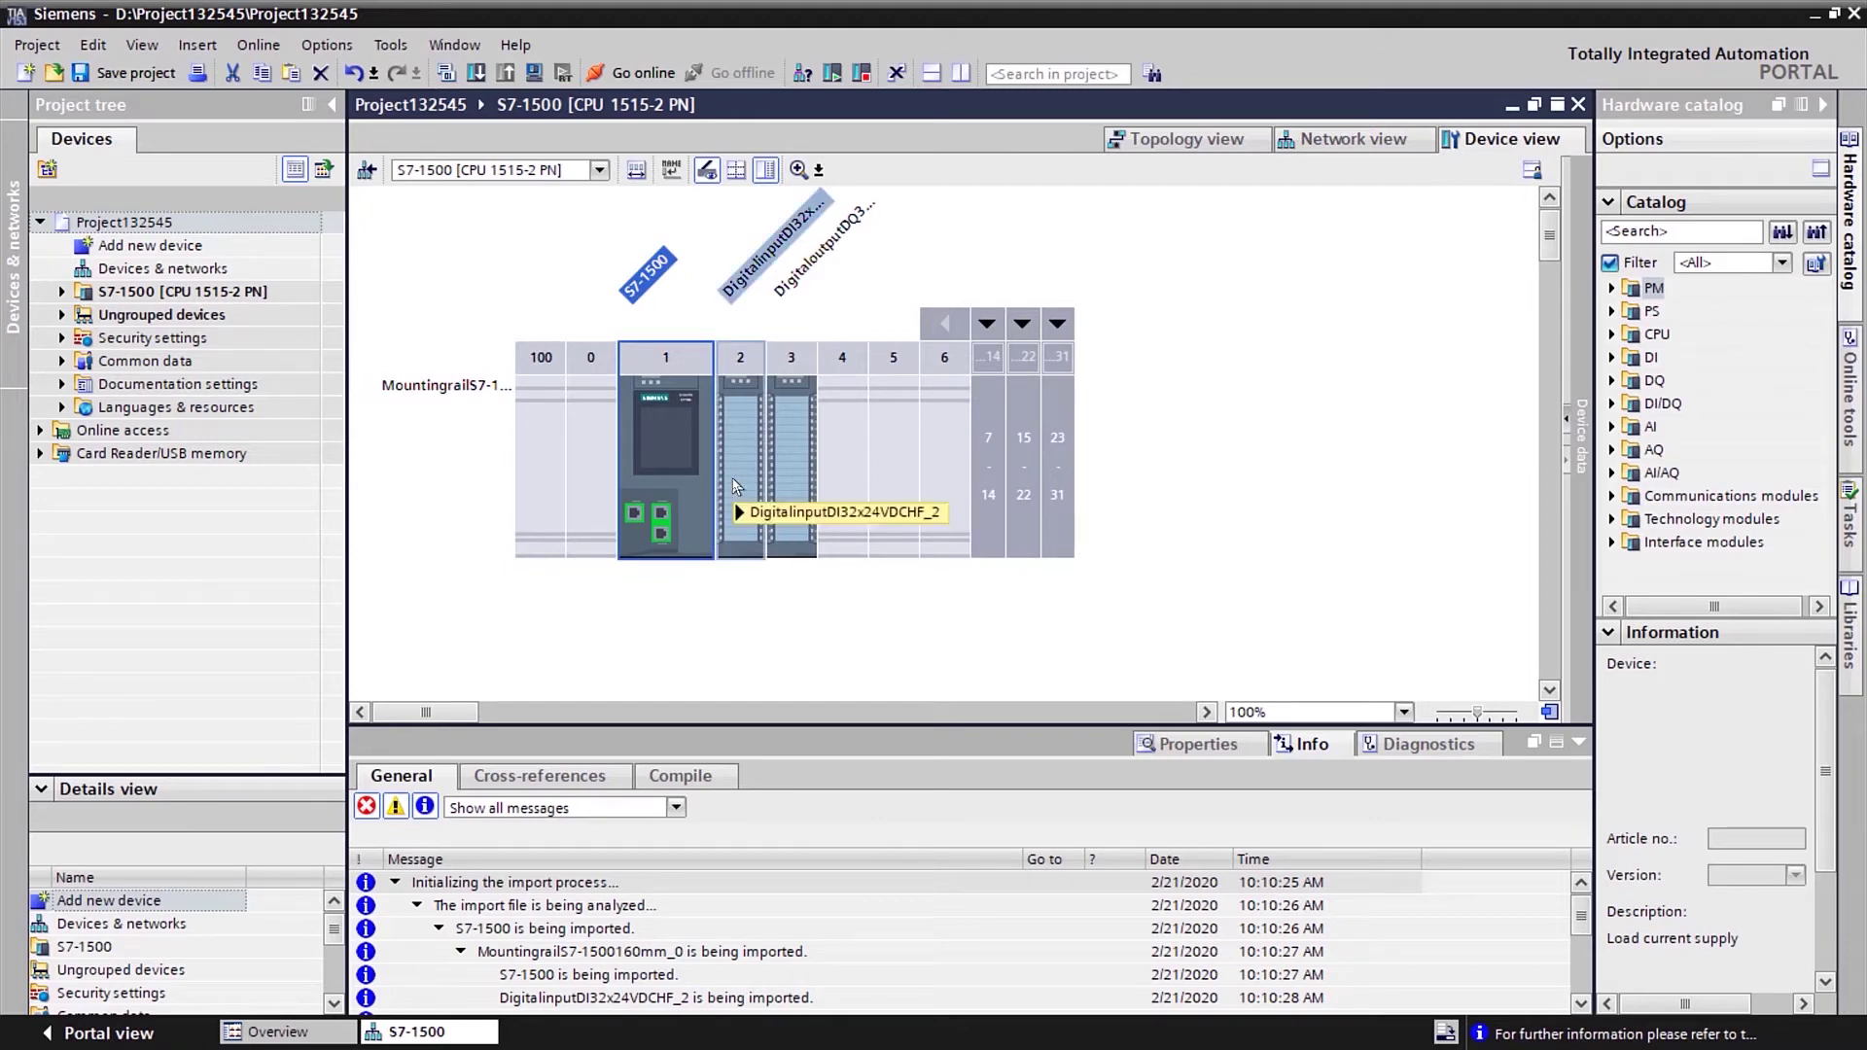
{"action": "mouse_move", "coordinate": [737, 486]}
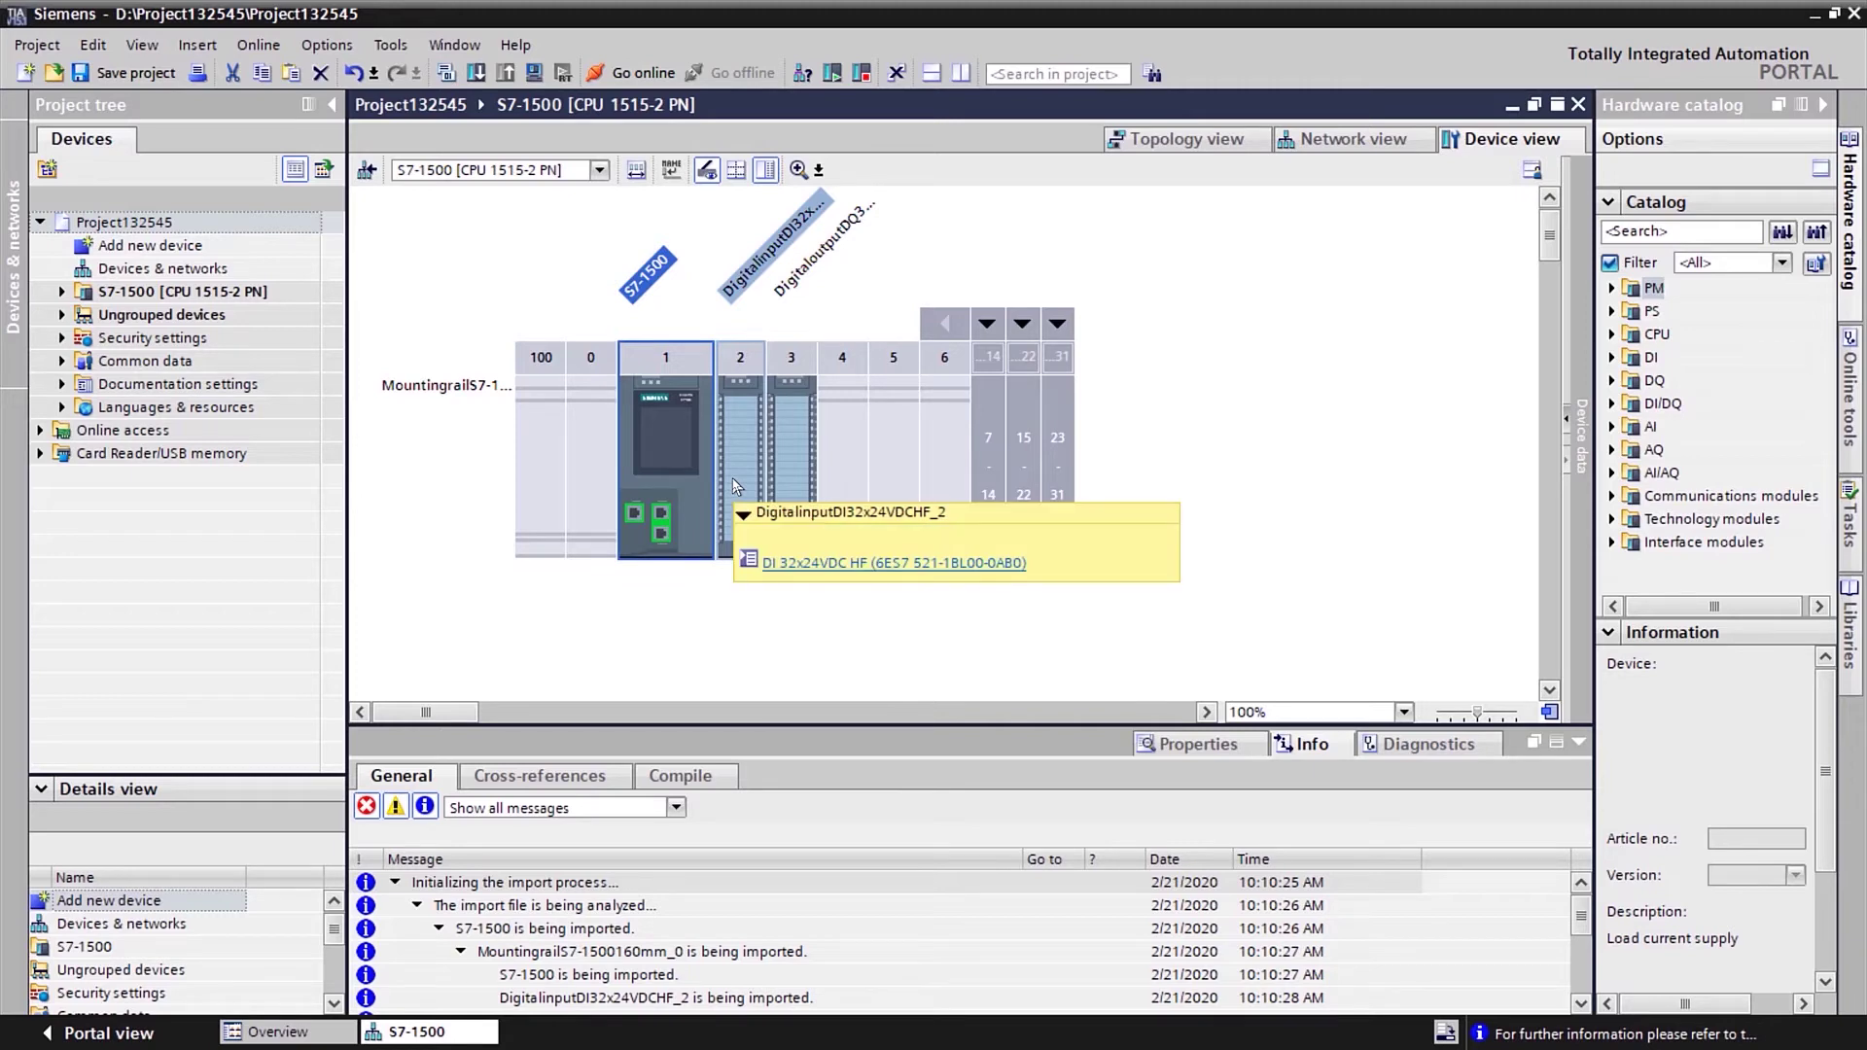
{"action": "left_click", "coordinate": [734, 481]}
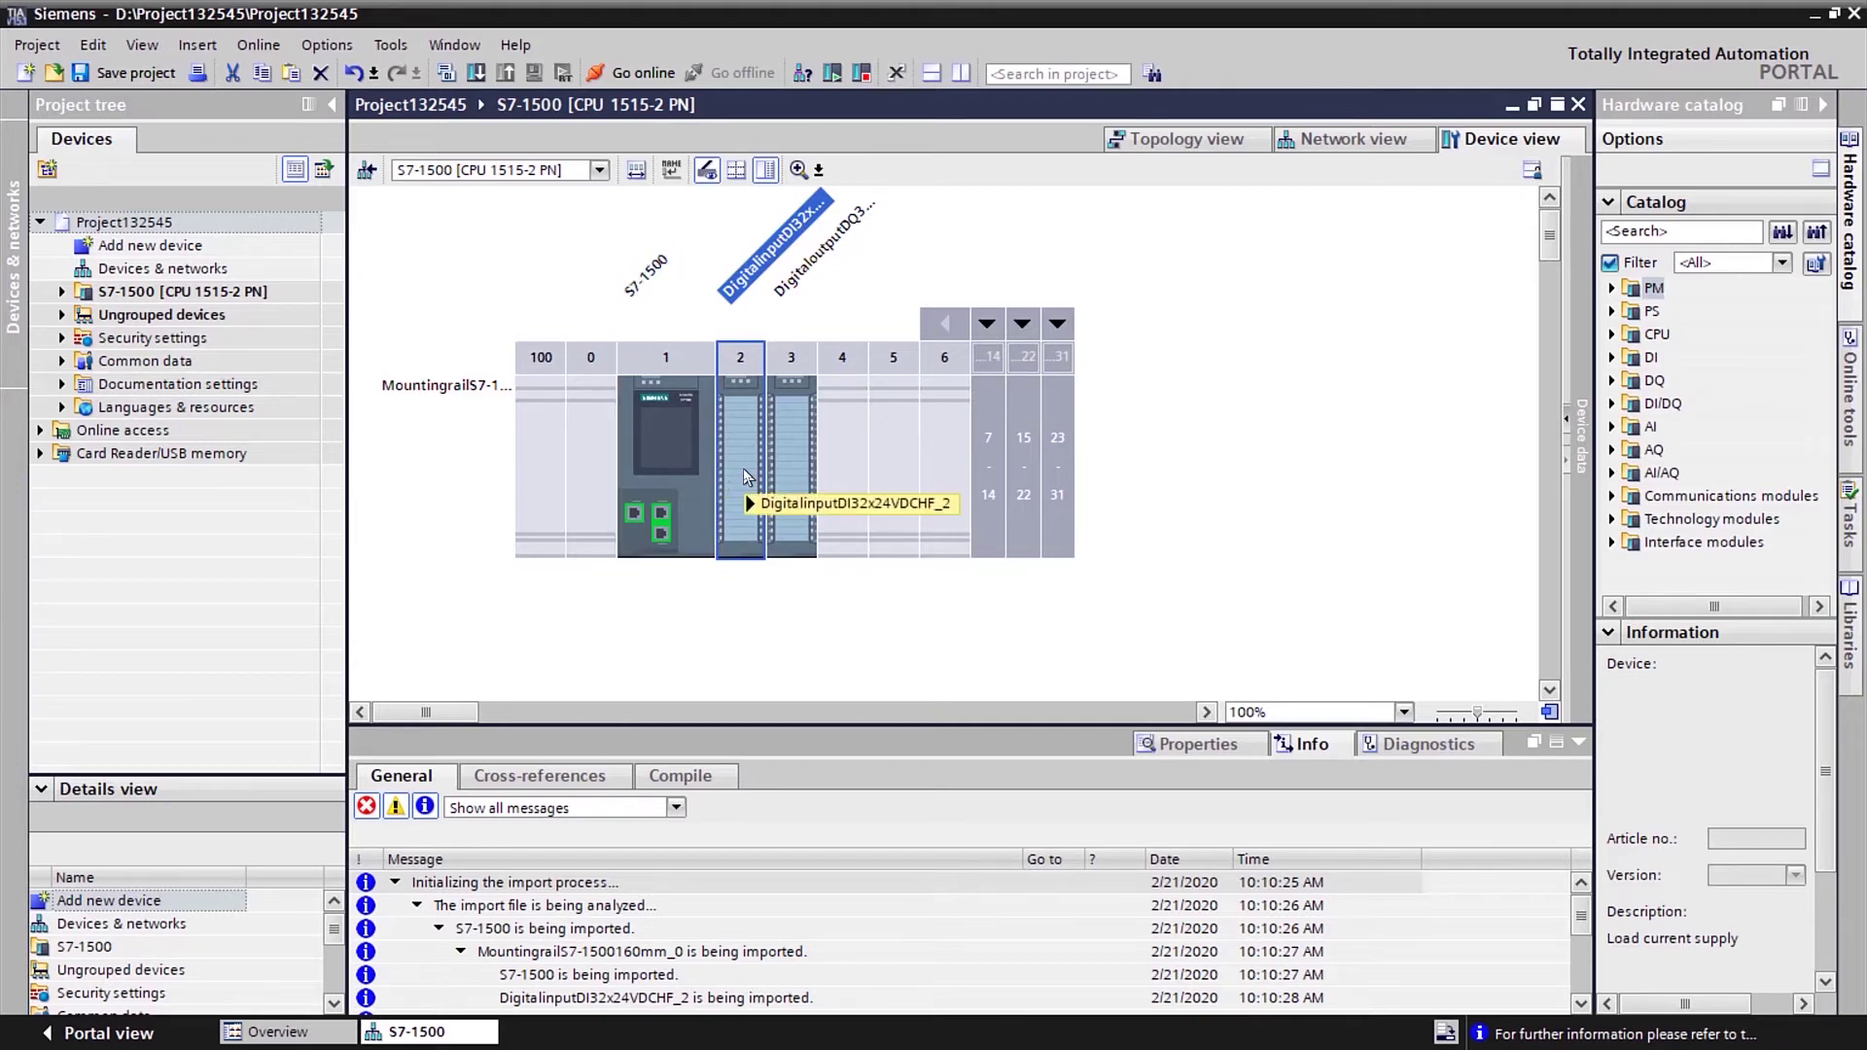
{"action": "mouse_move", "coordinate": [744, 476]}
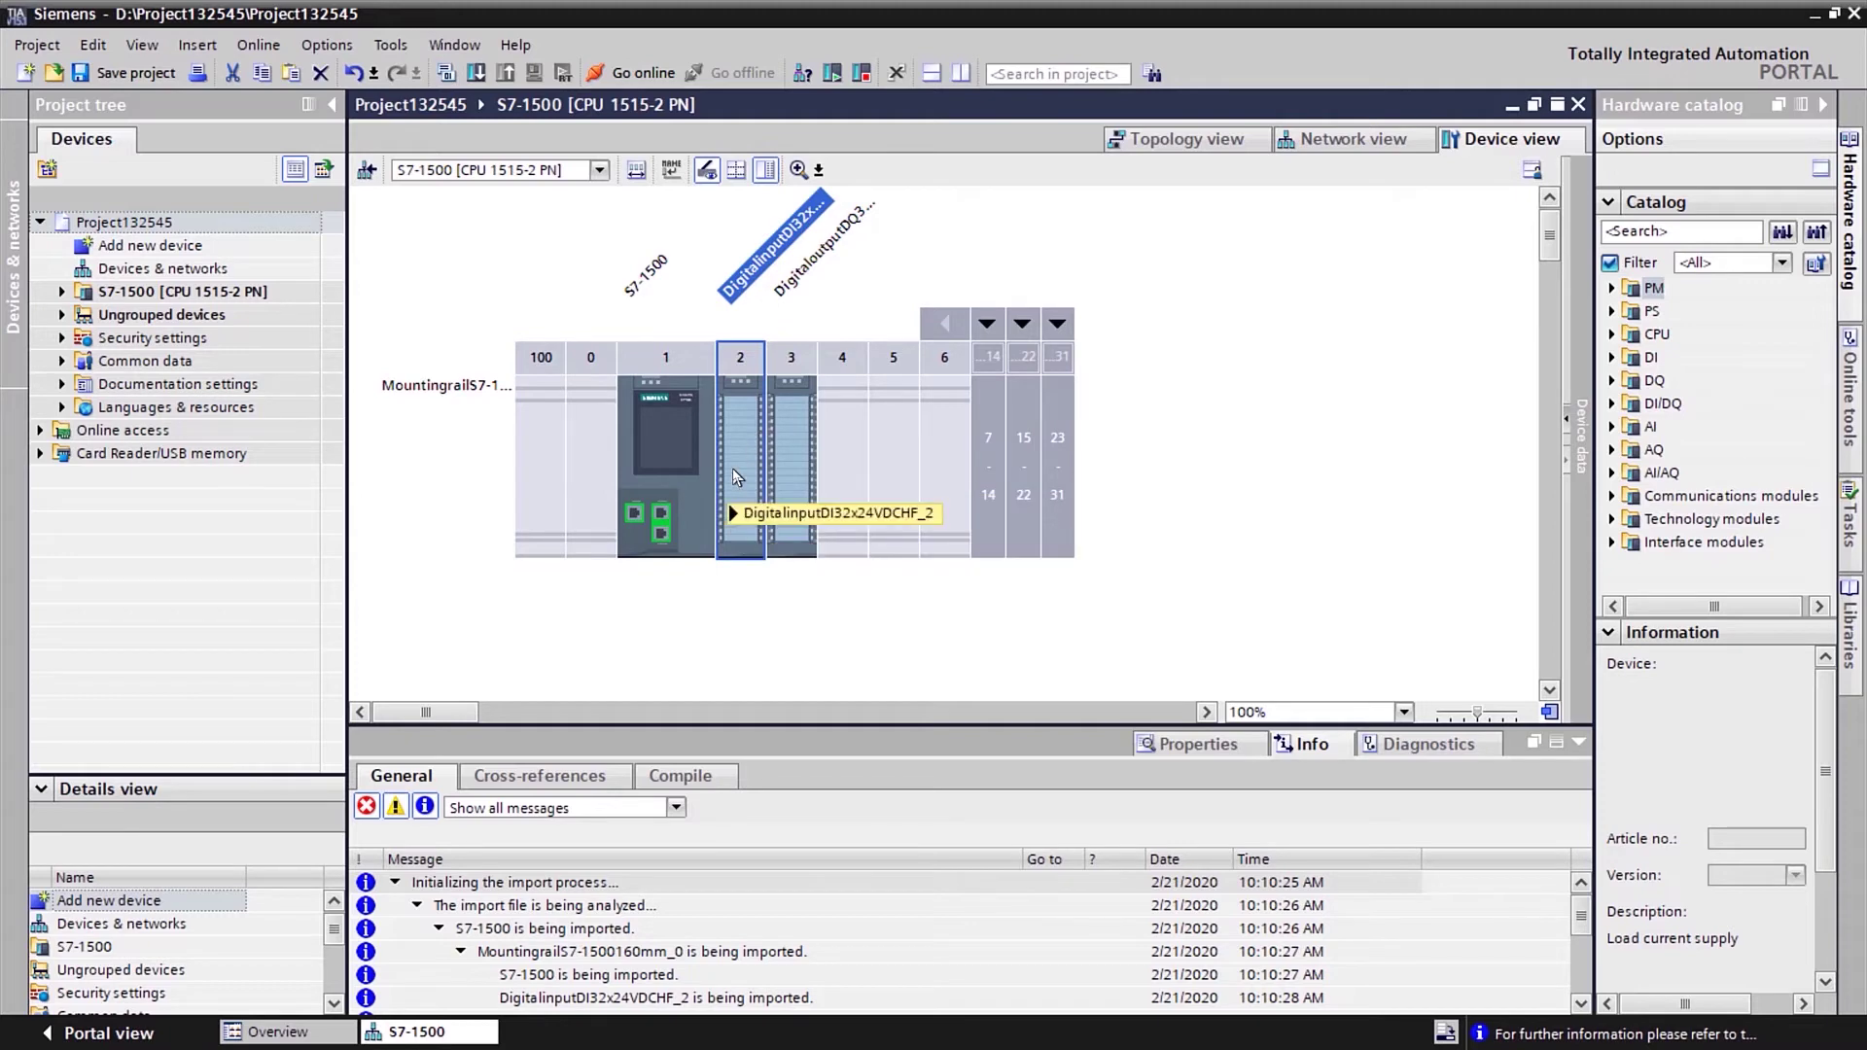
Step: Change the slot-1 CPU 1515-2 PN to the CPU 1518-4 PN/DP article
{"action": "right_click", "coordinate": [672, 473]}
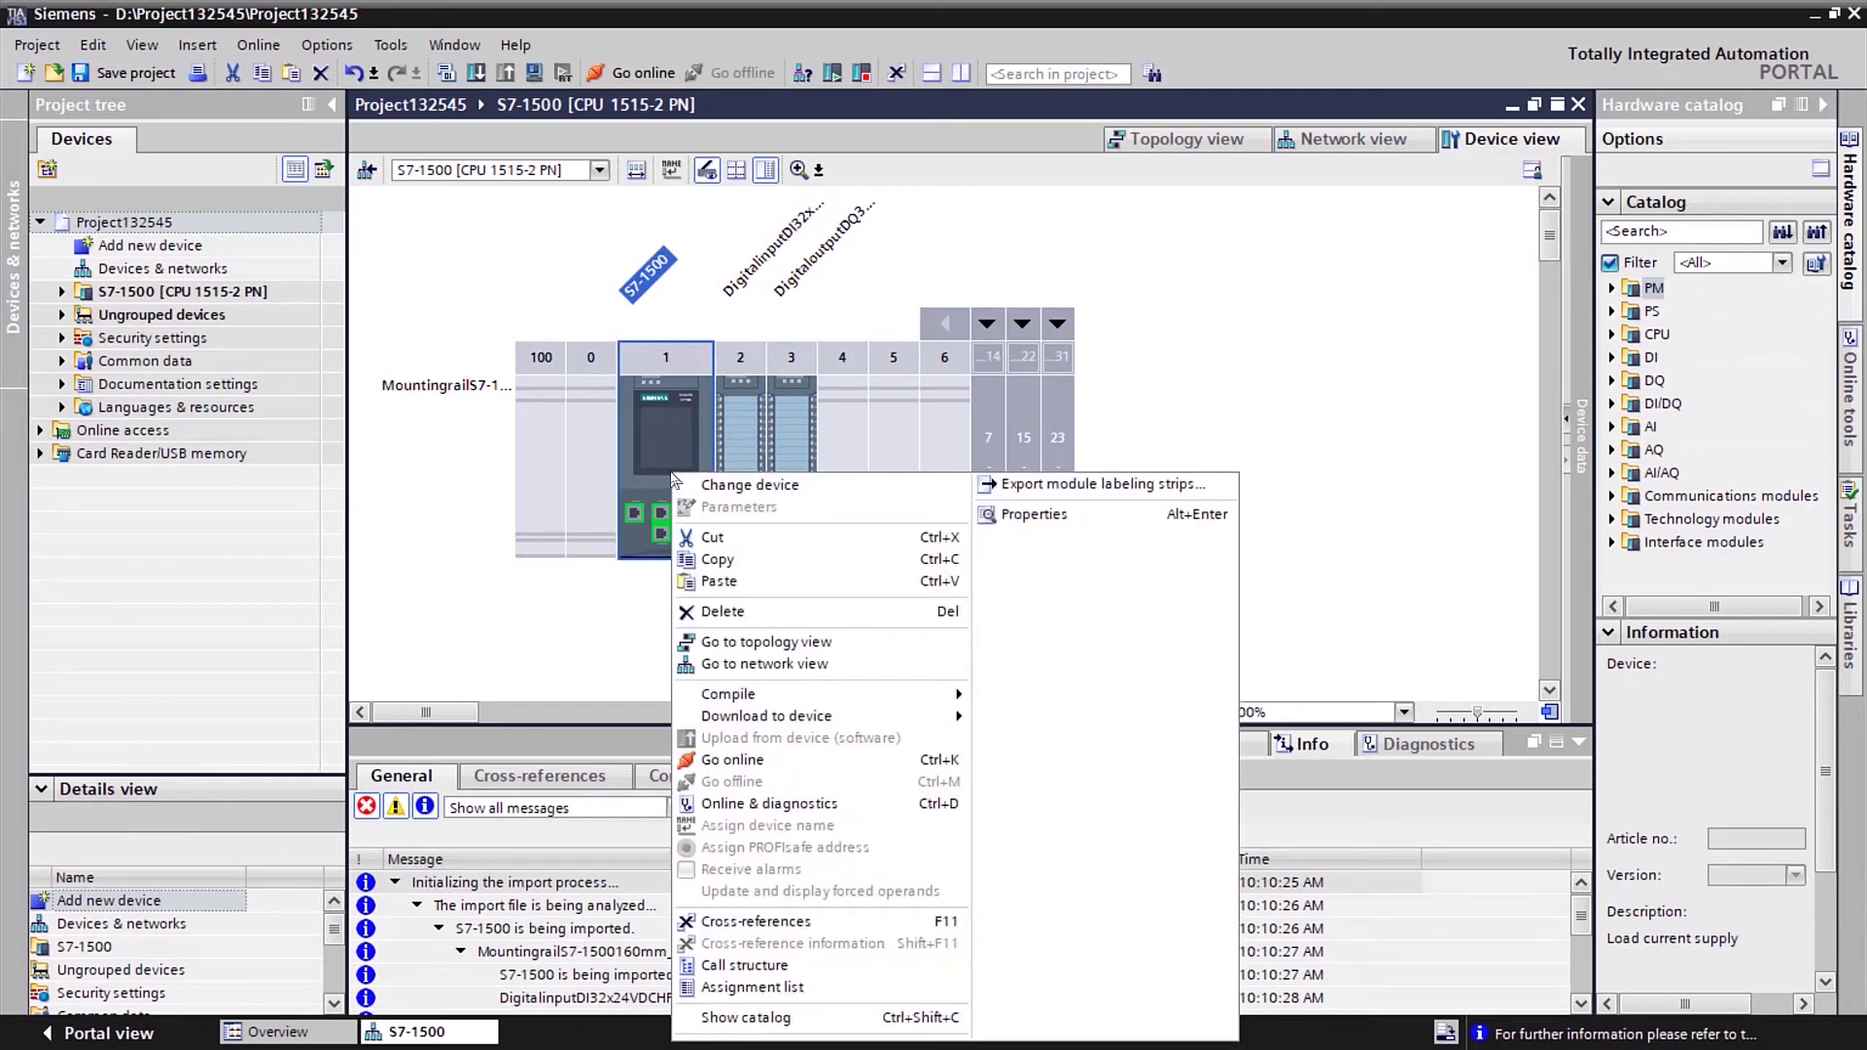
{"action": "left_click", "coordinate": [754, 493]}
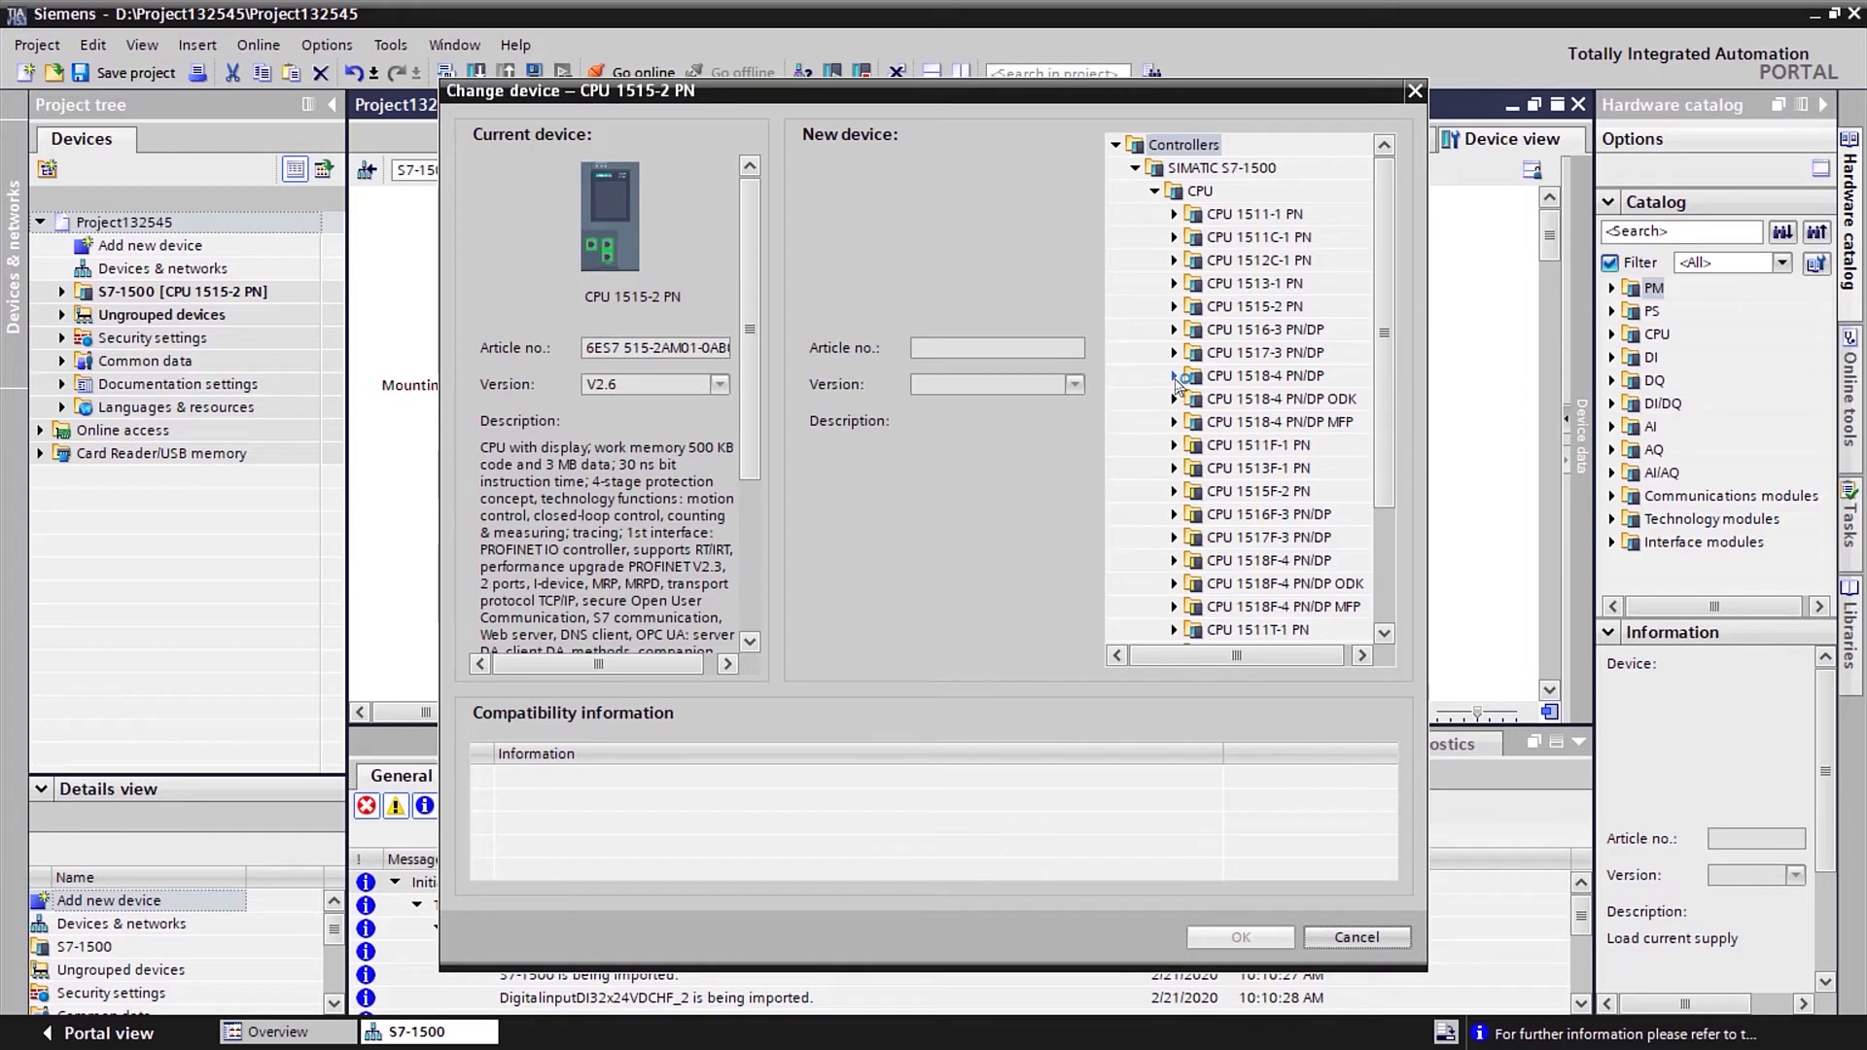
{"action": "left_click", "coordinate": [1175, 376]}
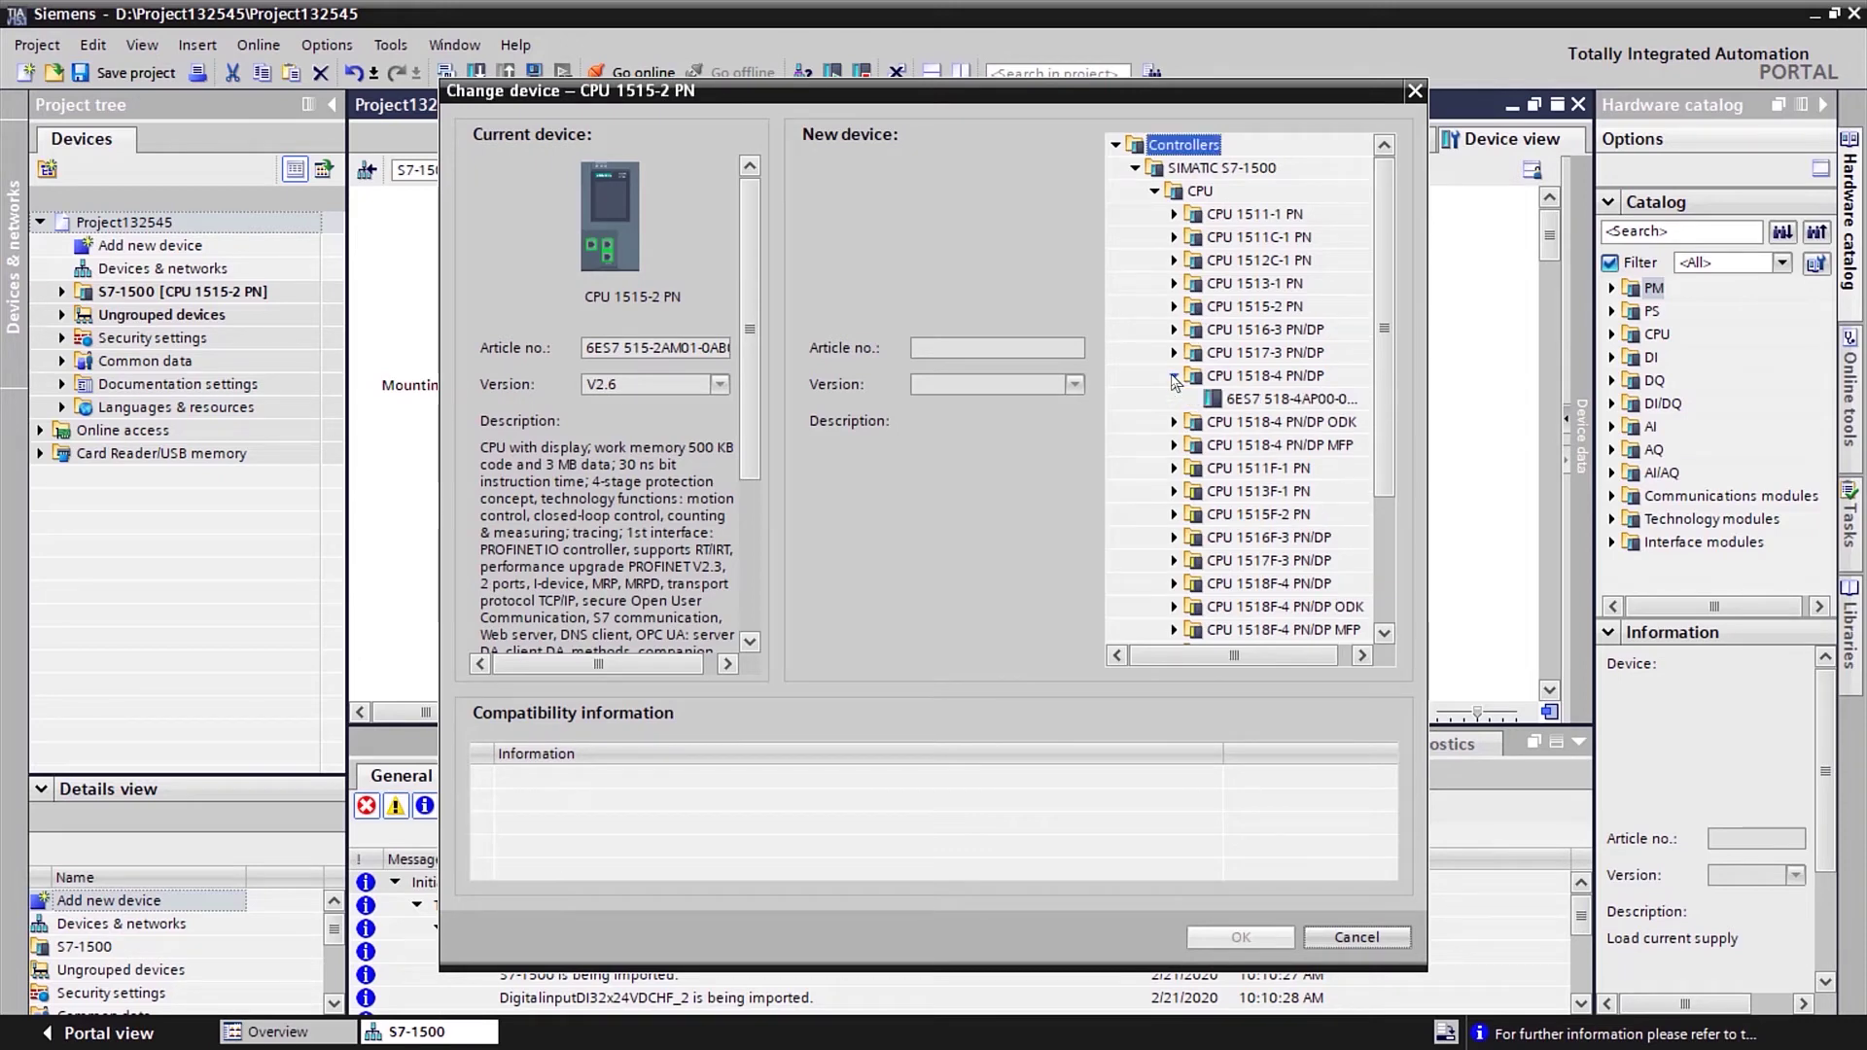
{"action": "left_click", "coordinate": [1244, 399]}
{"action": "left_click", "coordinate": [1238, 937]}
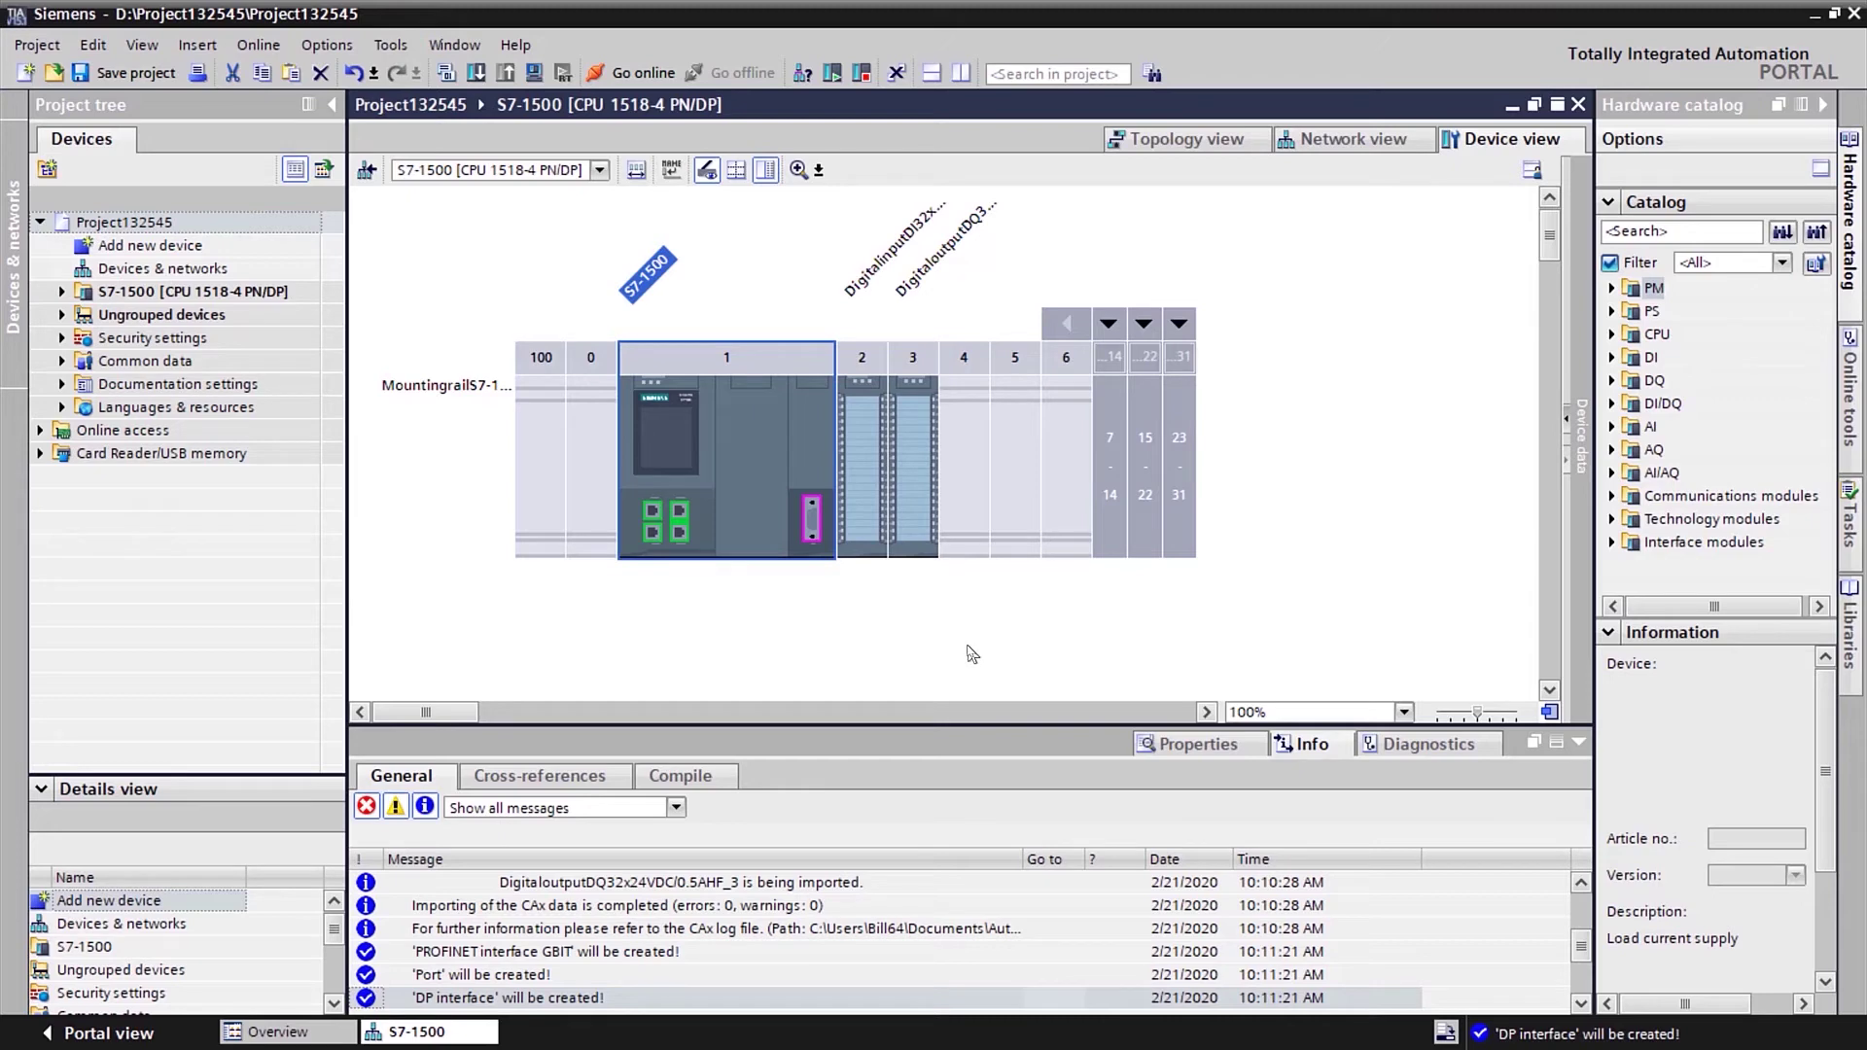
Step: Export CAx data from Tools to Project132545.aml, replacing the existing file
{"action": "left_click", "coordinate": [390, 46]}
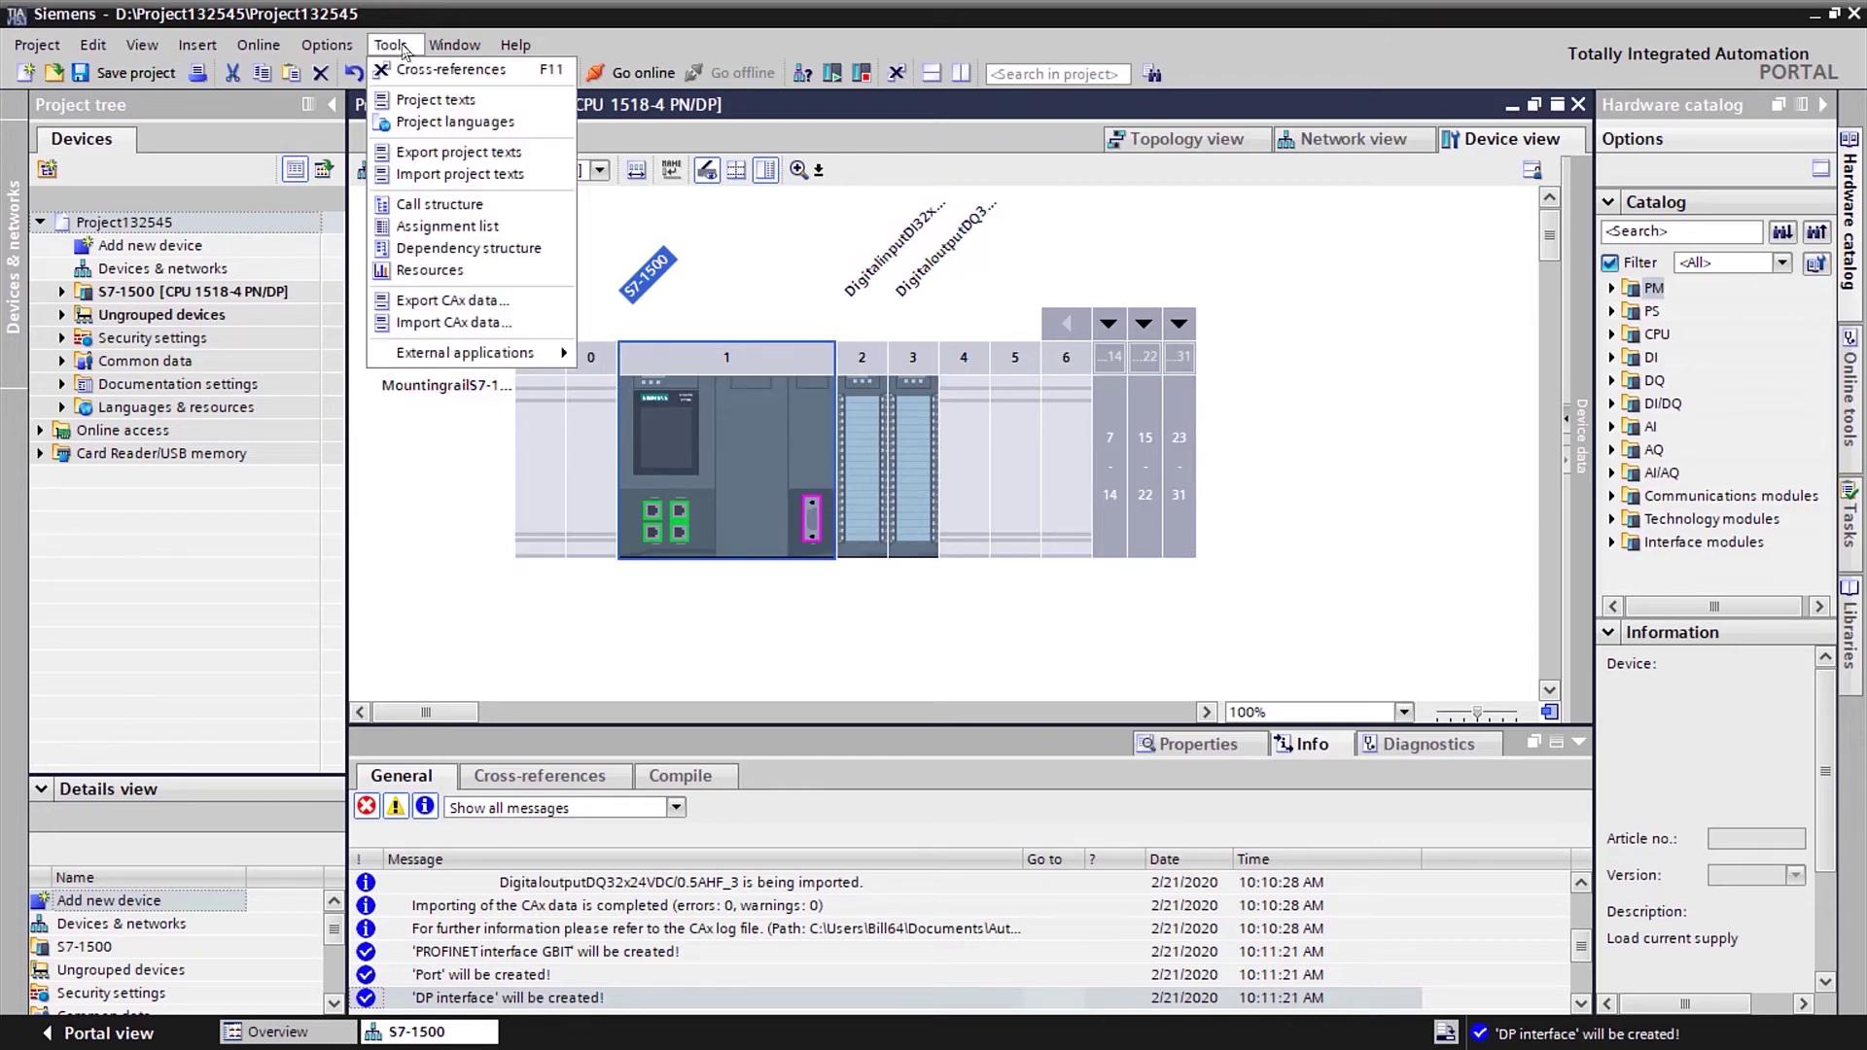
{"action": "left_click", "coordinate": [446, 302]}
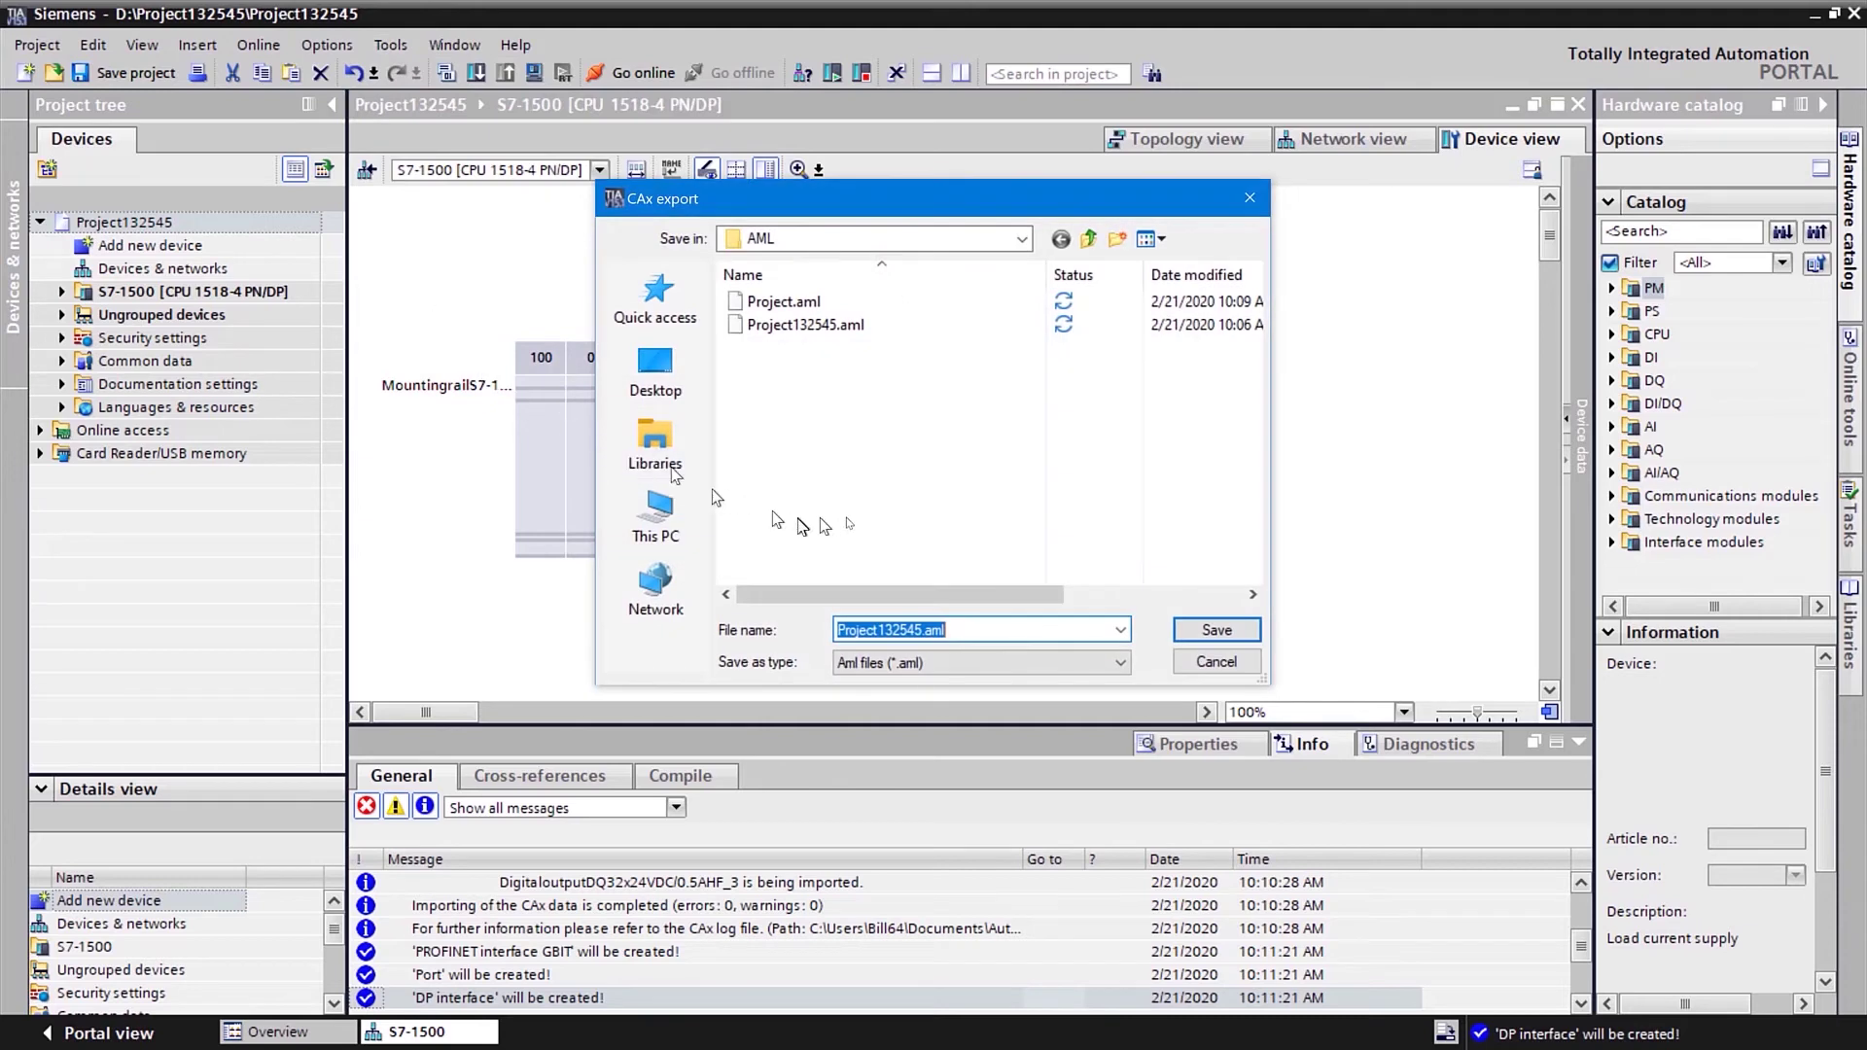
{"action": "left_click", "coordinate": [1220, 632]}
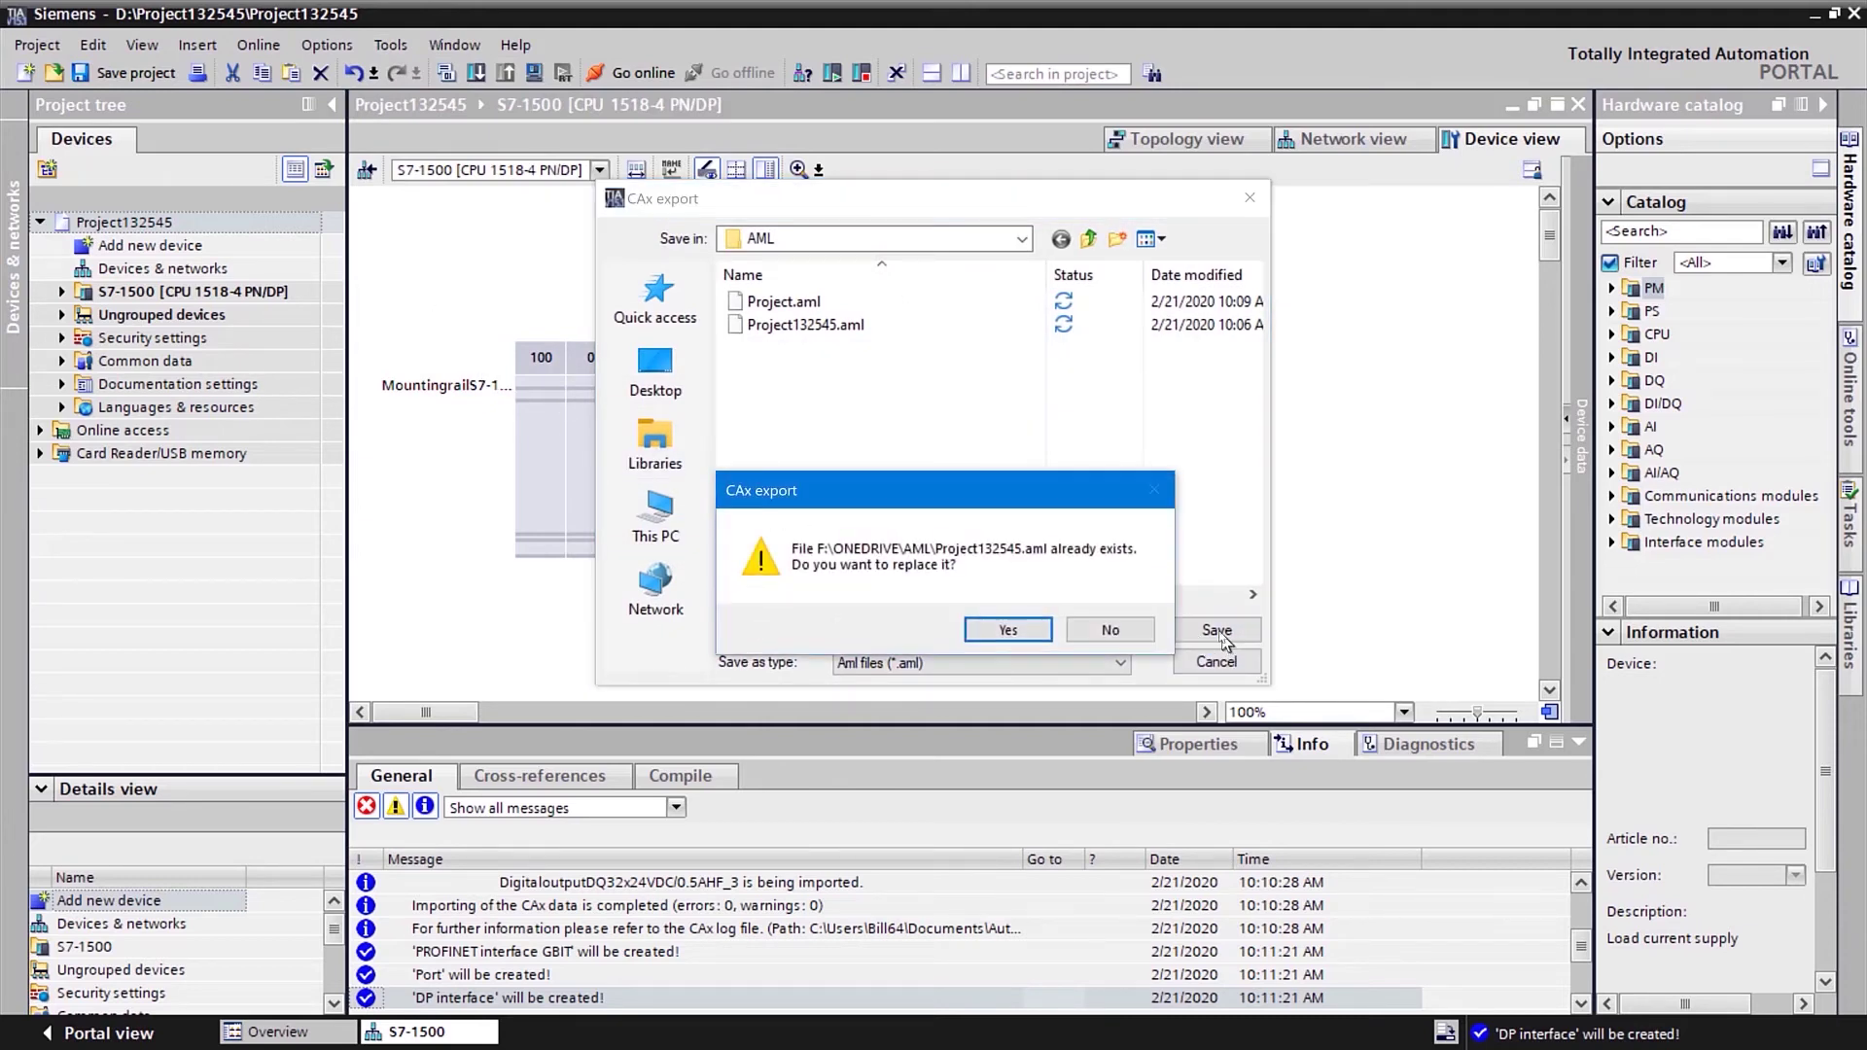
{"action": "left_click", "coordinate": [1027, 630]}
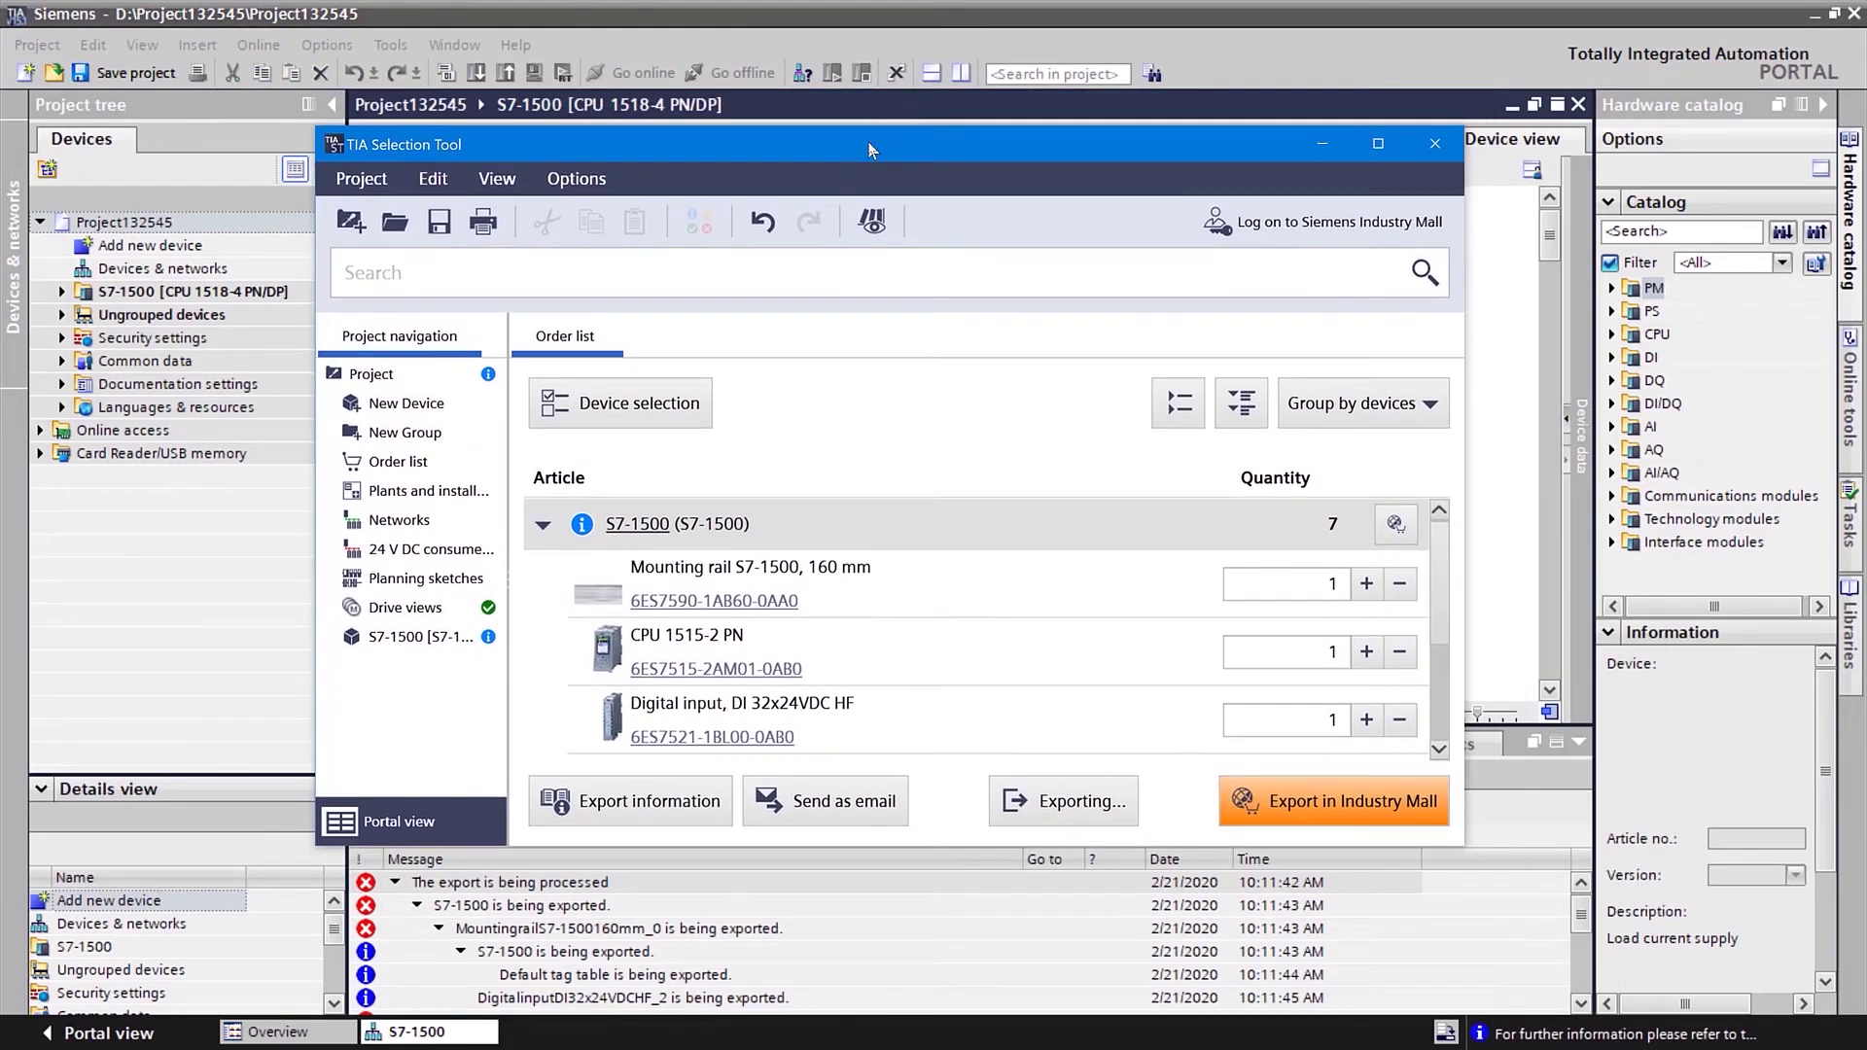
Step: Maximize the window and import Project132545.aml from OneDrive's AML folder as TIA Portal/ECAD data
{"action": "double_click", "coordinate": [868, 143]}
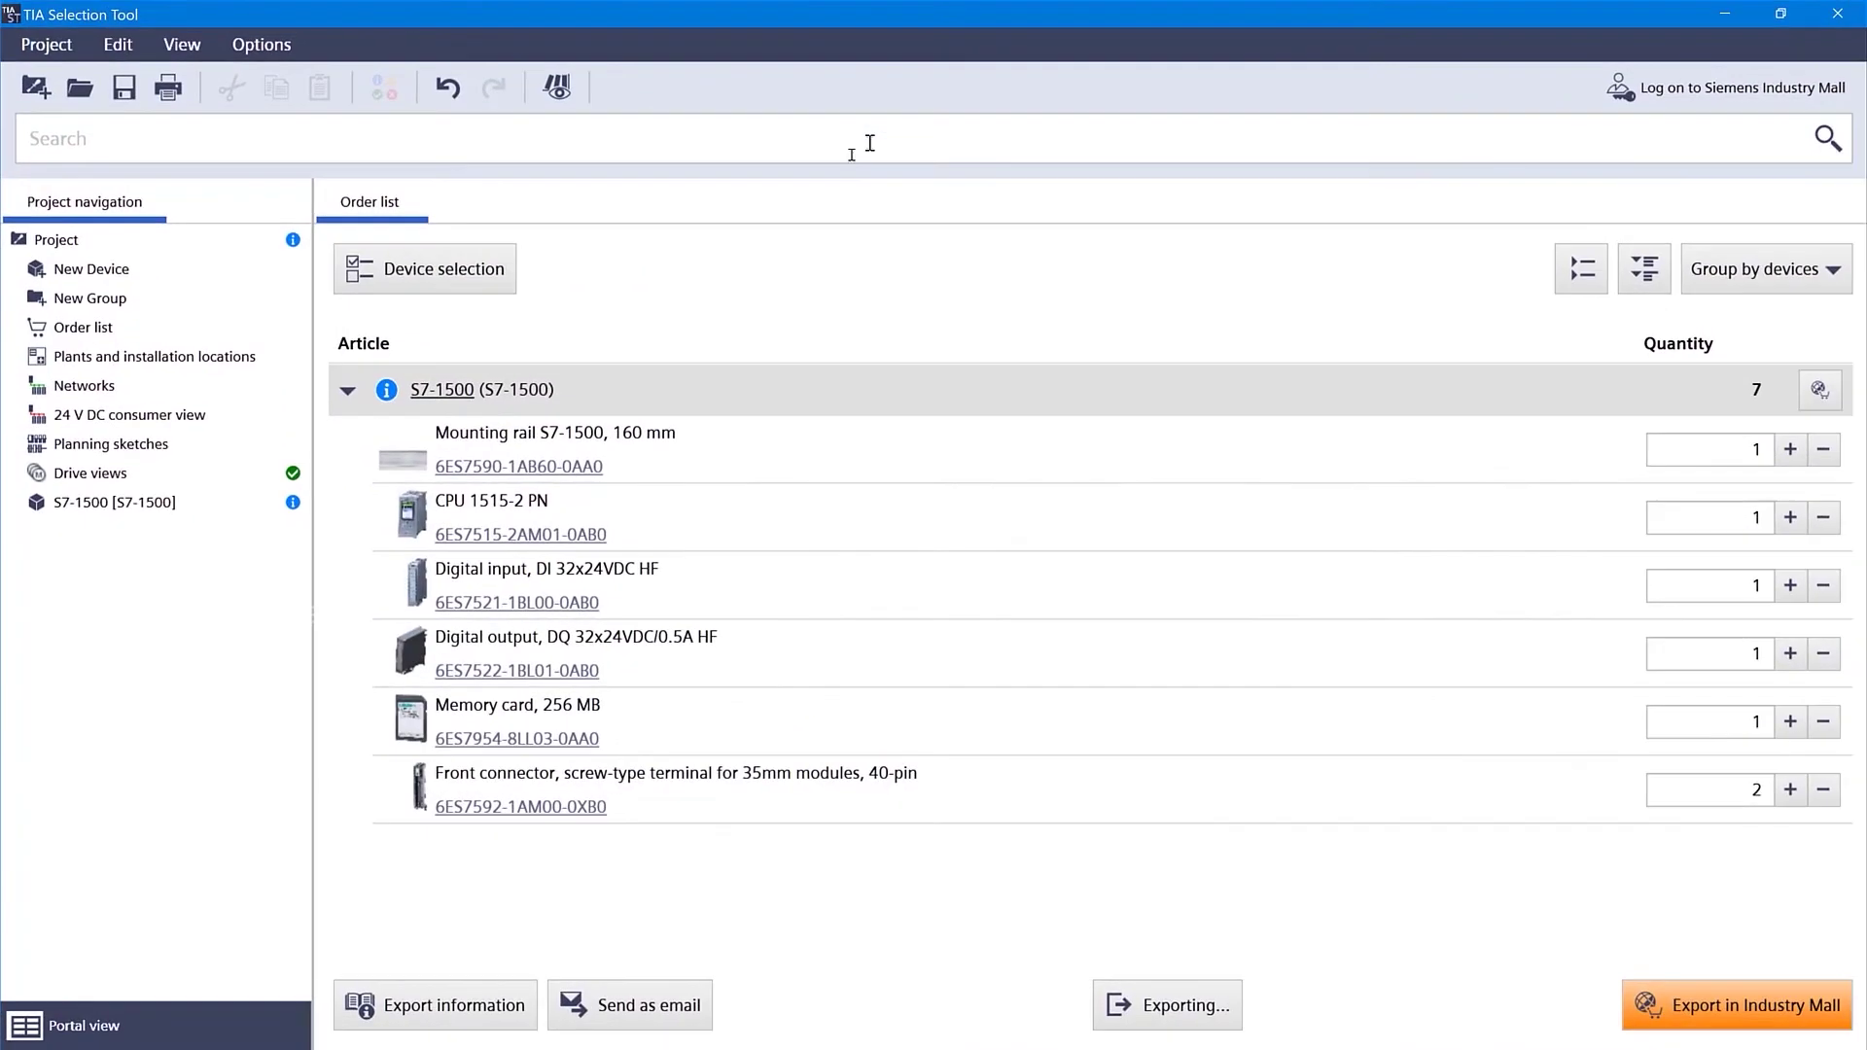
{"action": "left_click", "coordinate": [44, 45]}
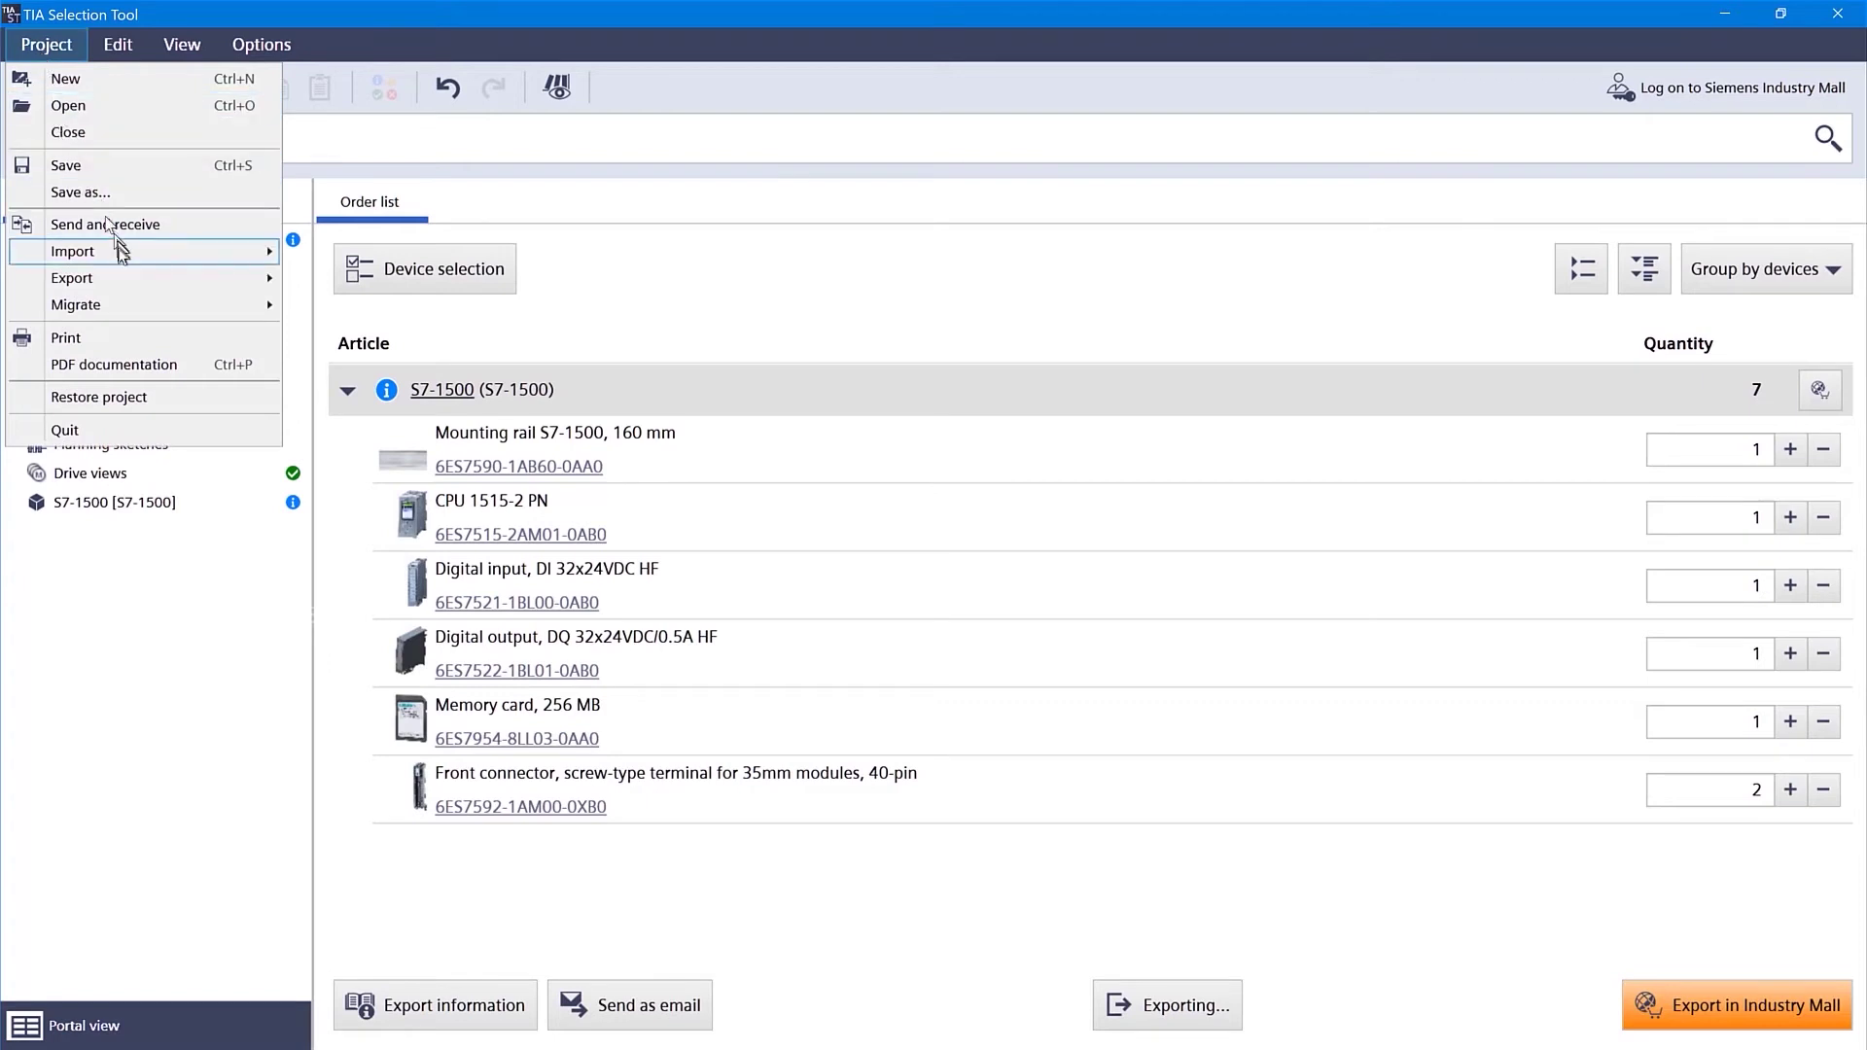
{"action": "mouse_move", "coordinate": [123, 257]}
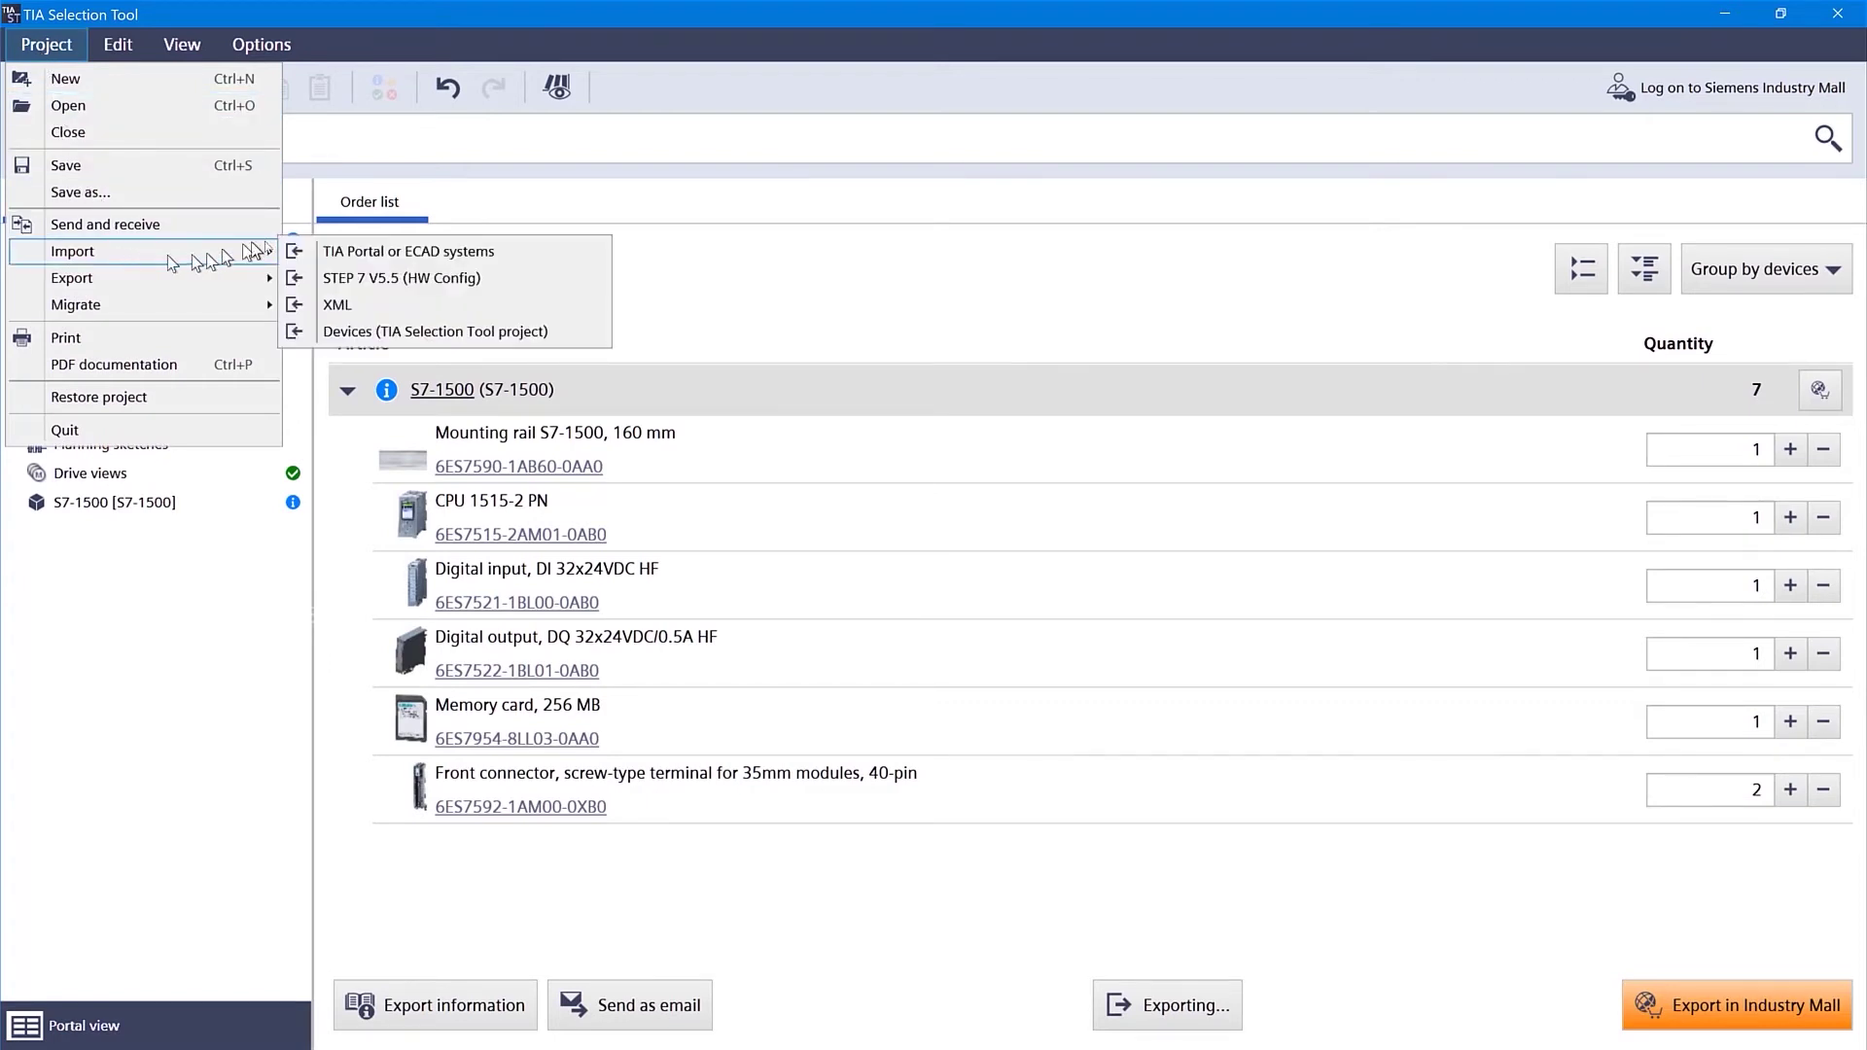
{"action": "left_click", "coordinate": [331, 258]}
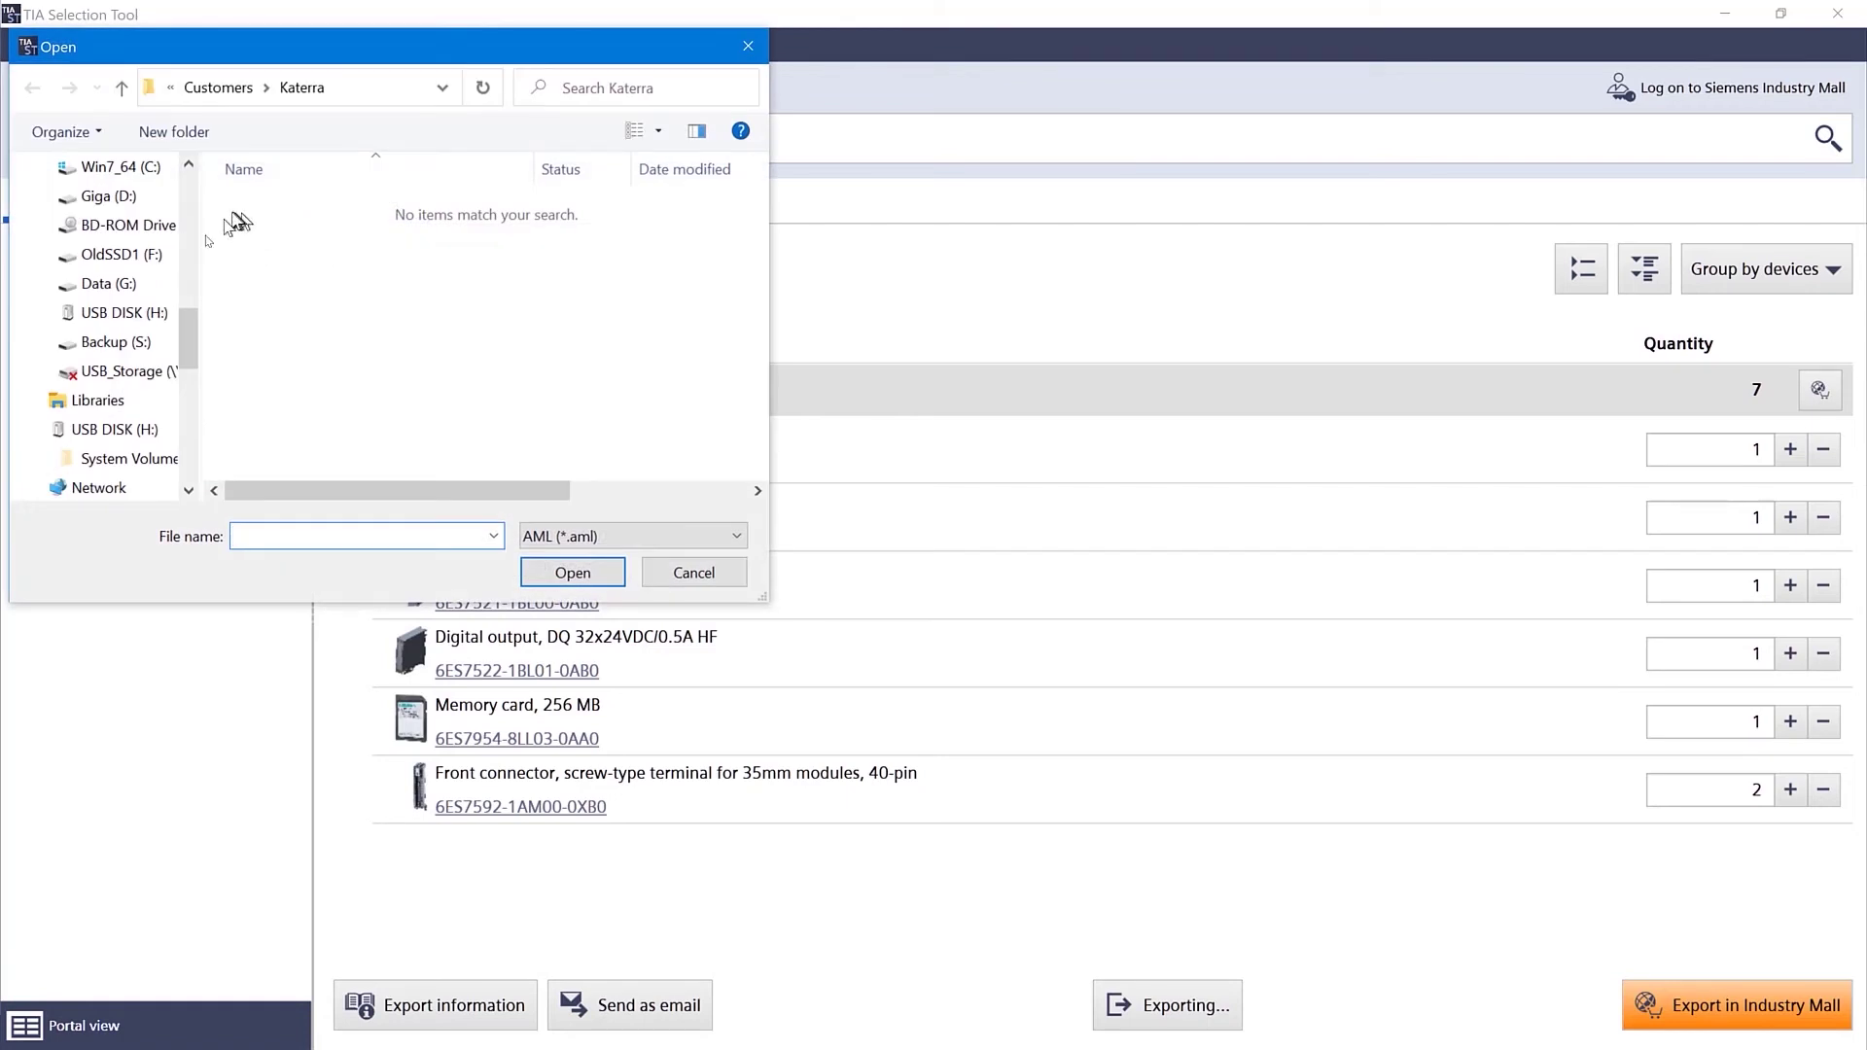
{"action": "left_click_drag", "start_coordinate": [190, 333], "coordinate": [188, 229]}
{"action": "left_click", "coordinate": [127, 284]}
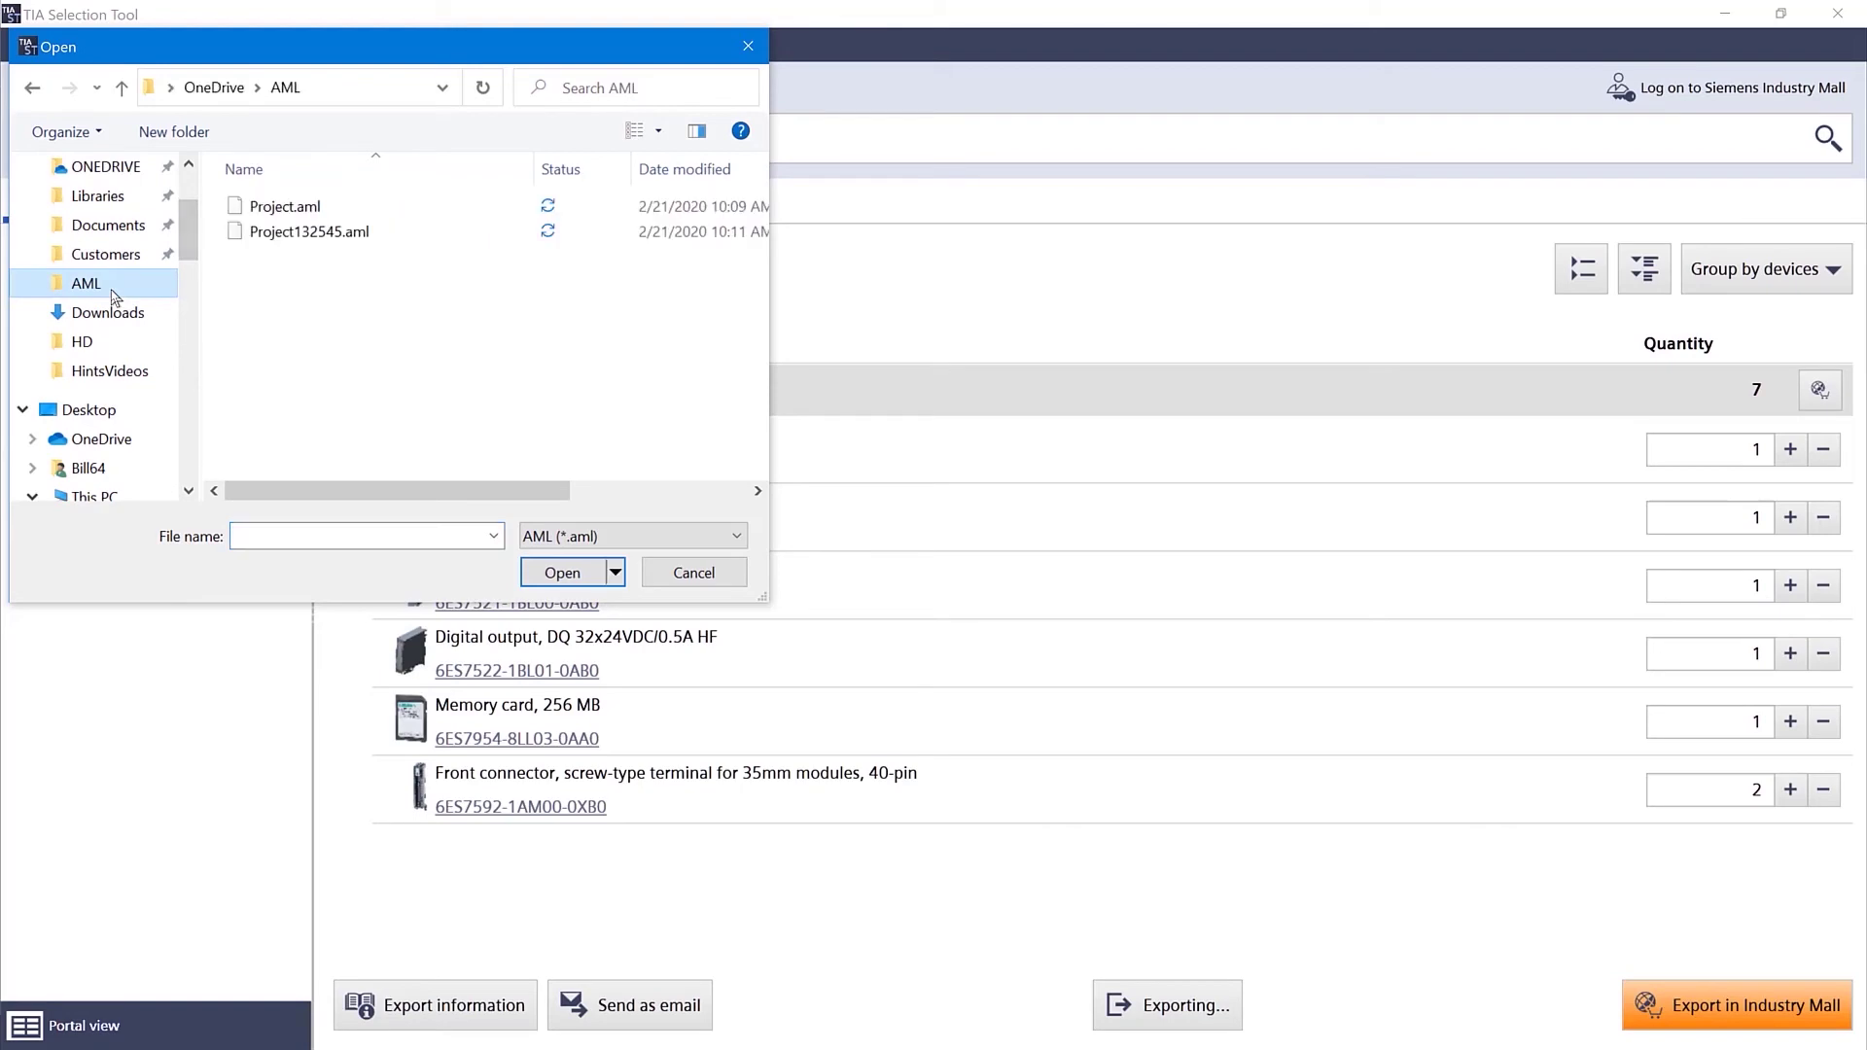
{"action": "left_click", "coordinate": [284, 231]}
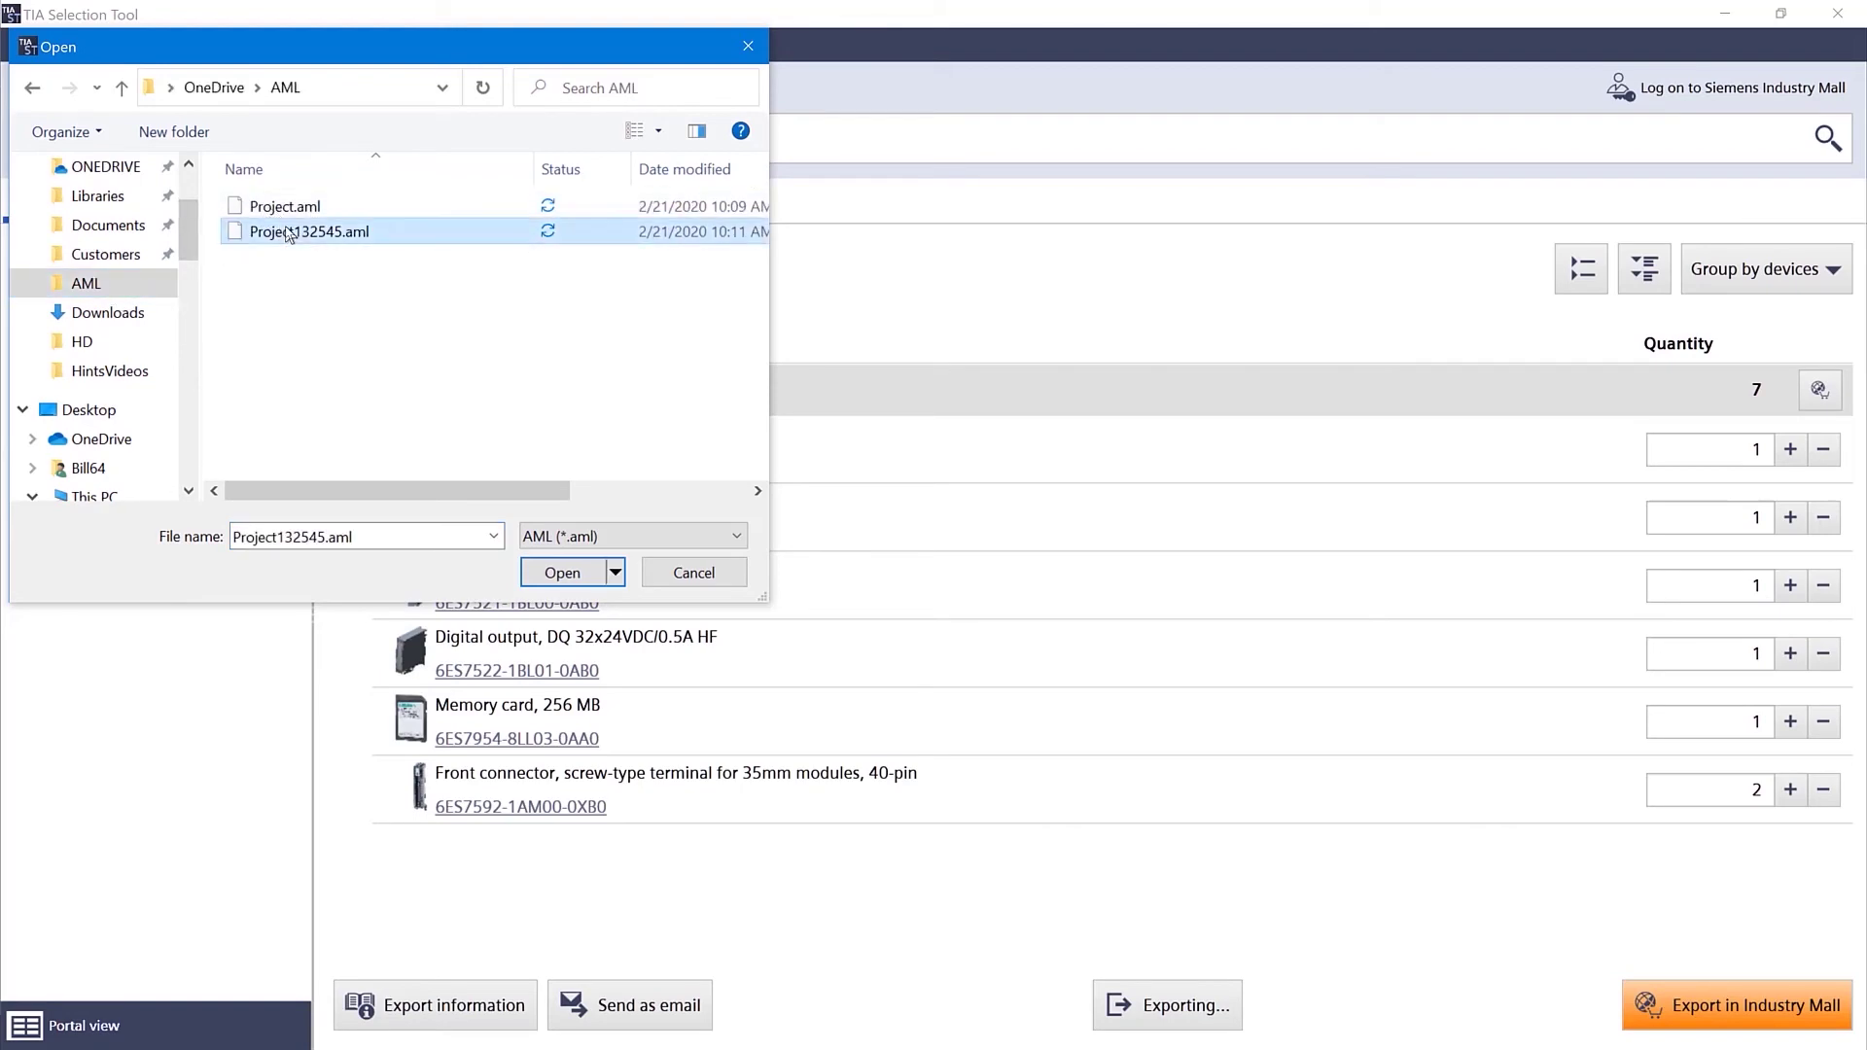
{"action": "left_click", "coordinate": [570, 573]}
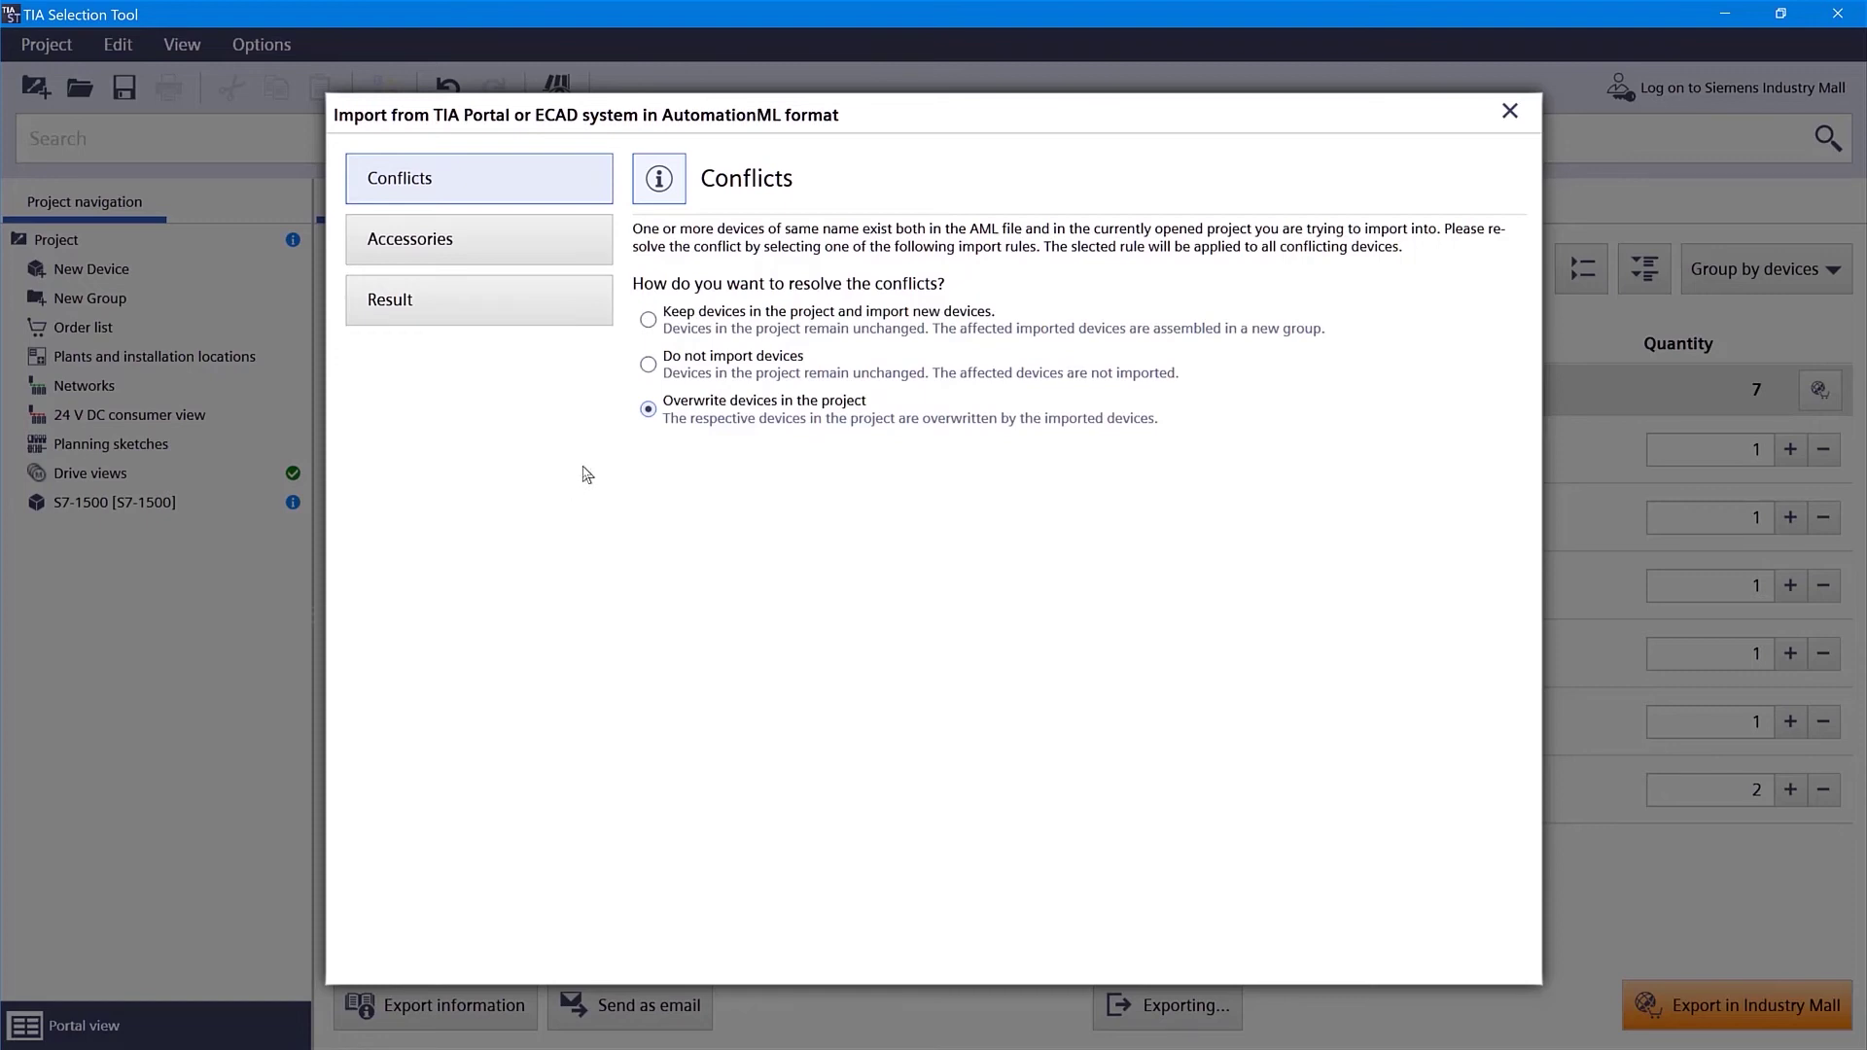
Step: Review the Accessories and Result pages, set up the device, and close the completion message
{"action": "left_click", "coordinate": [489, 252]}
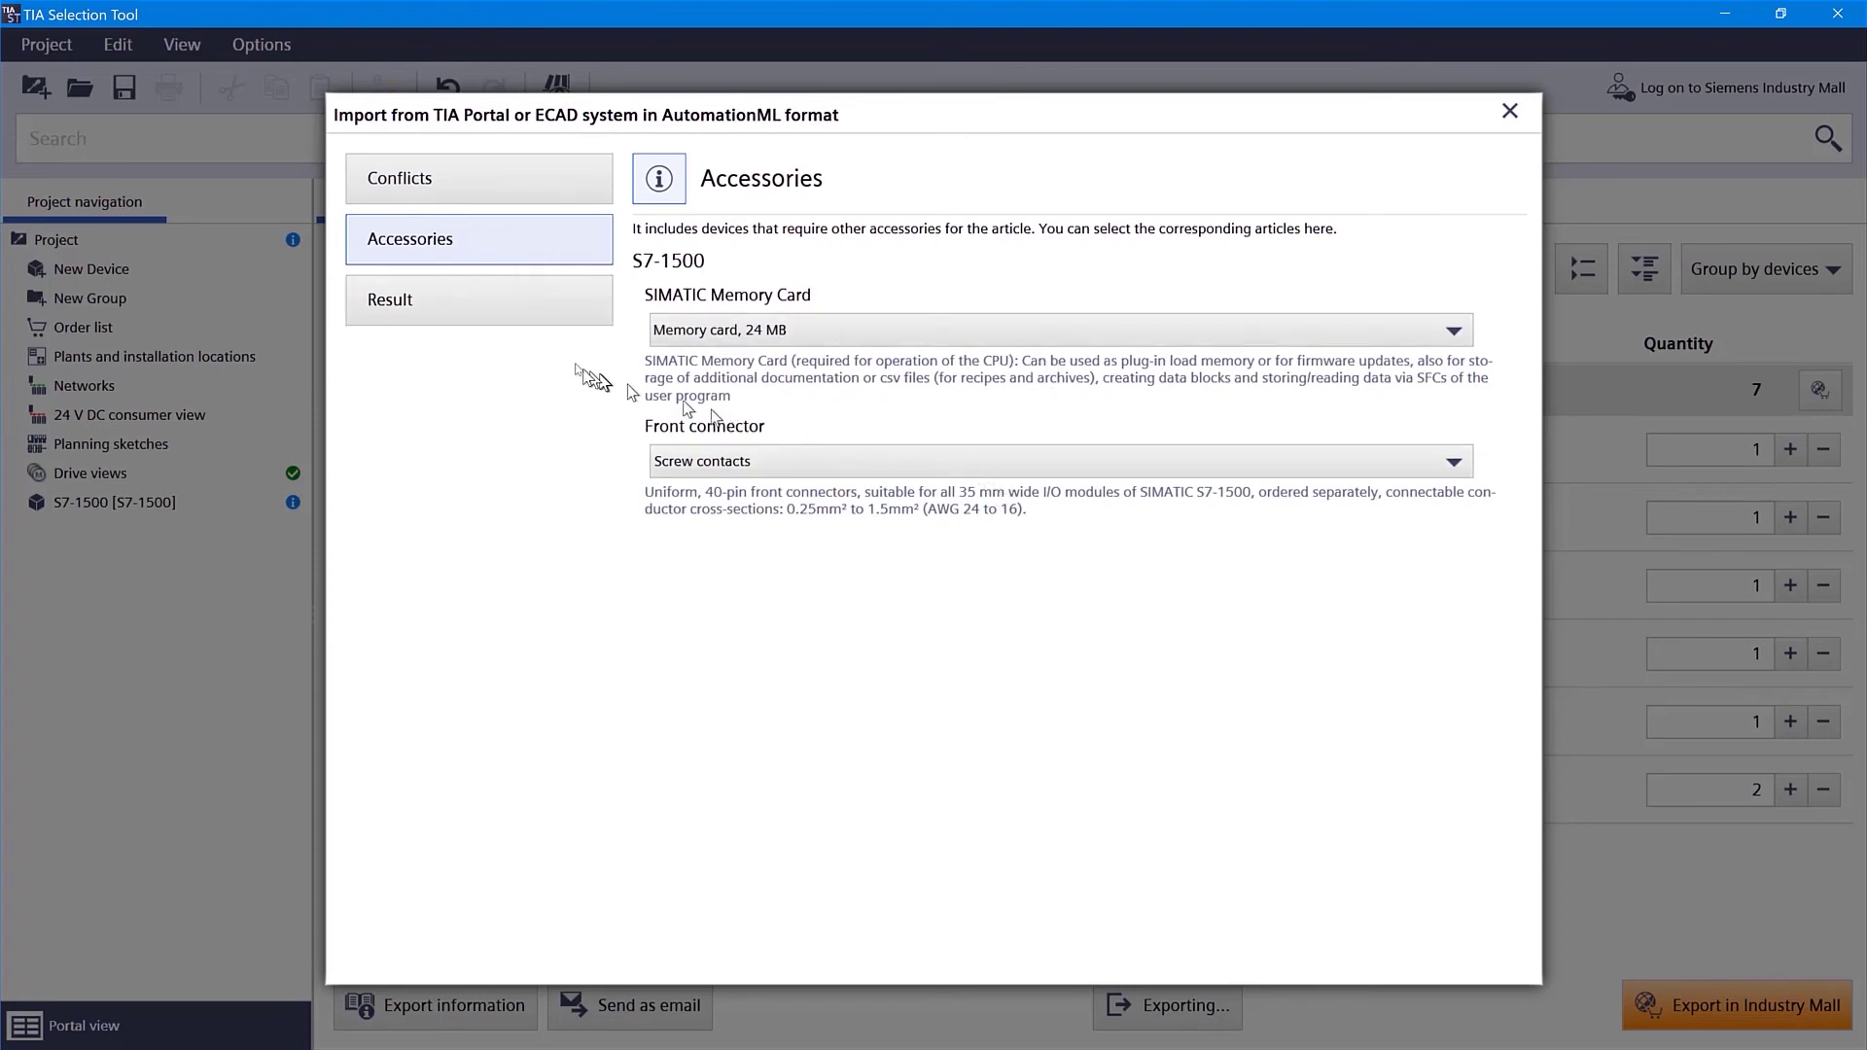
{"action": "left_click", "coordinate": [523, 313]}
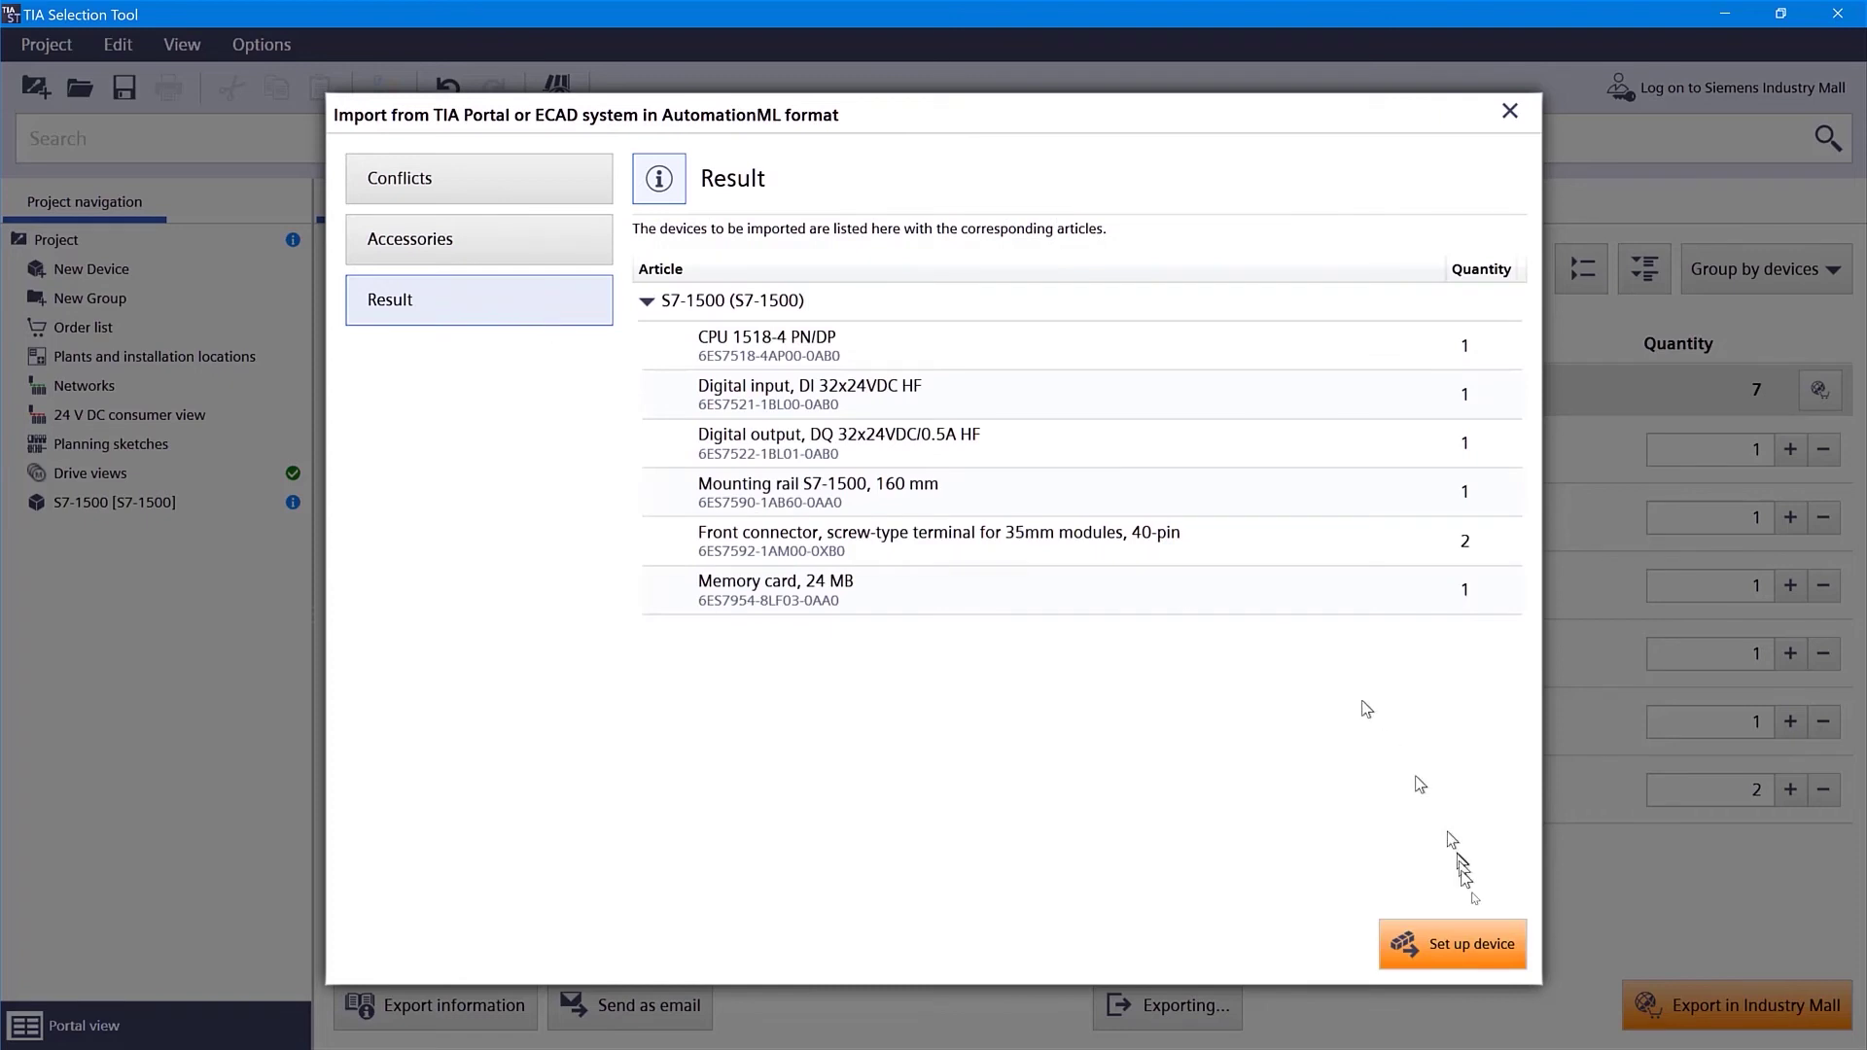
{"action": "left_click", "coordinate": [1449, 938]}
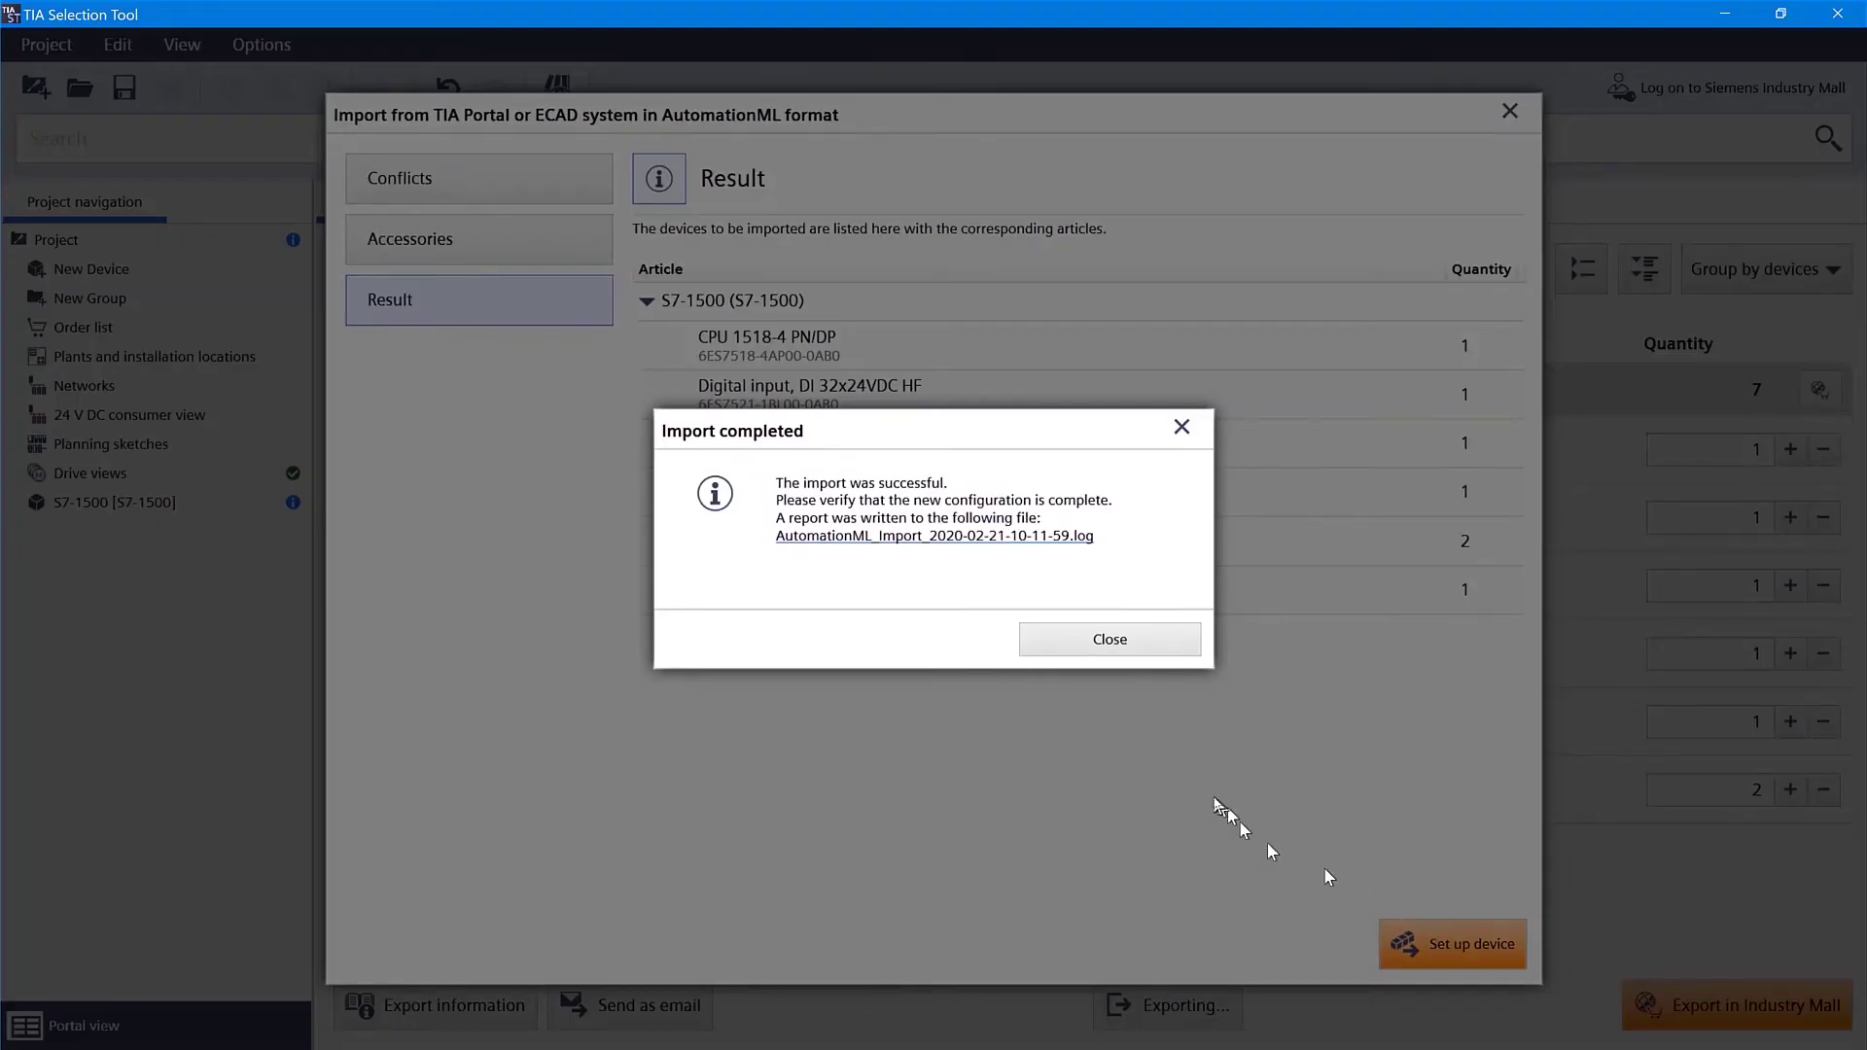
{"action": "left_click", "coordinate": [1132, 643]}
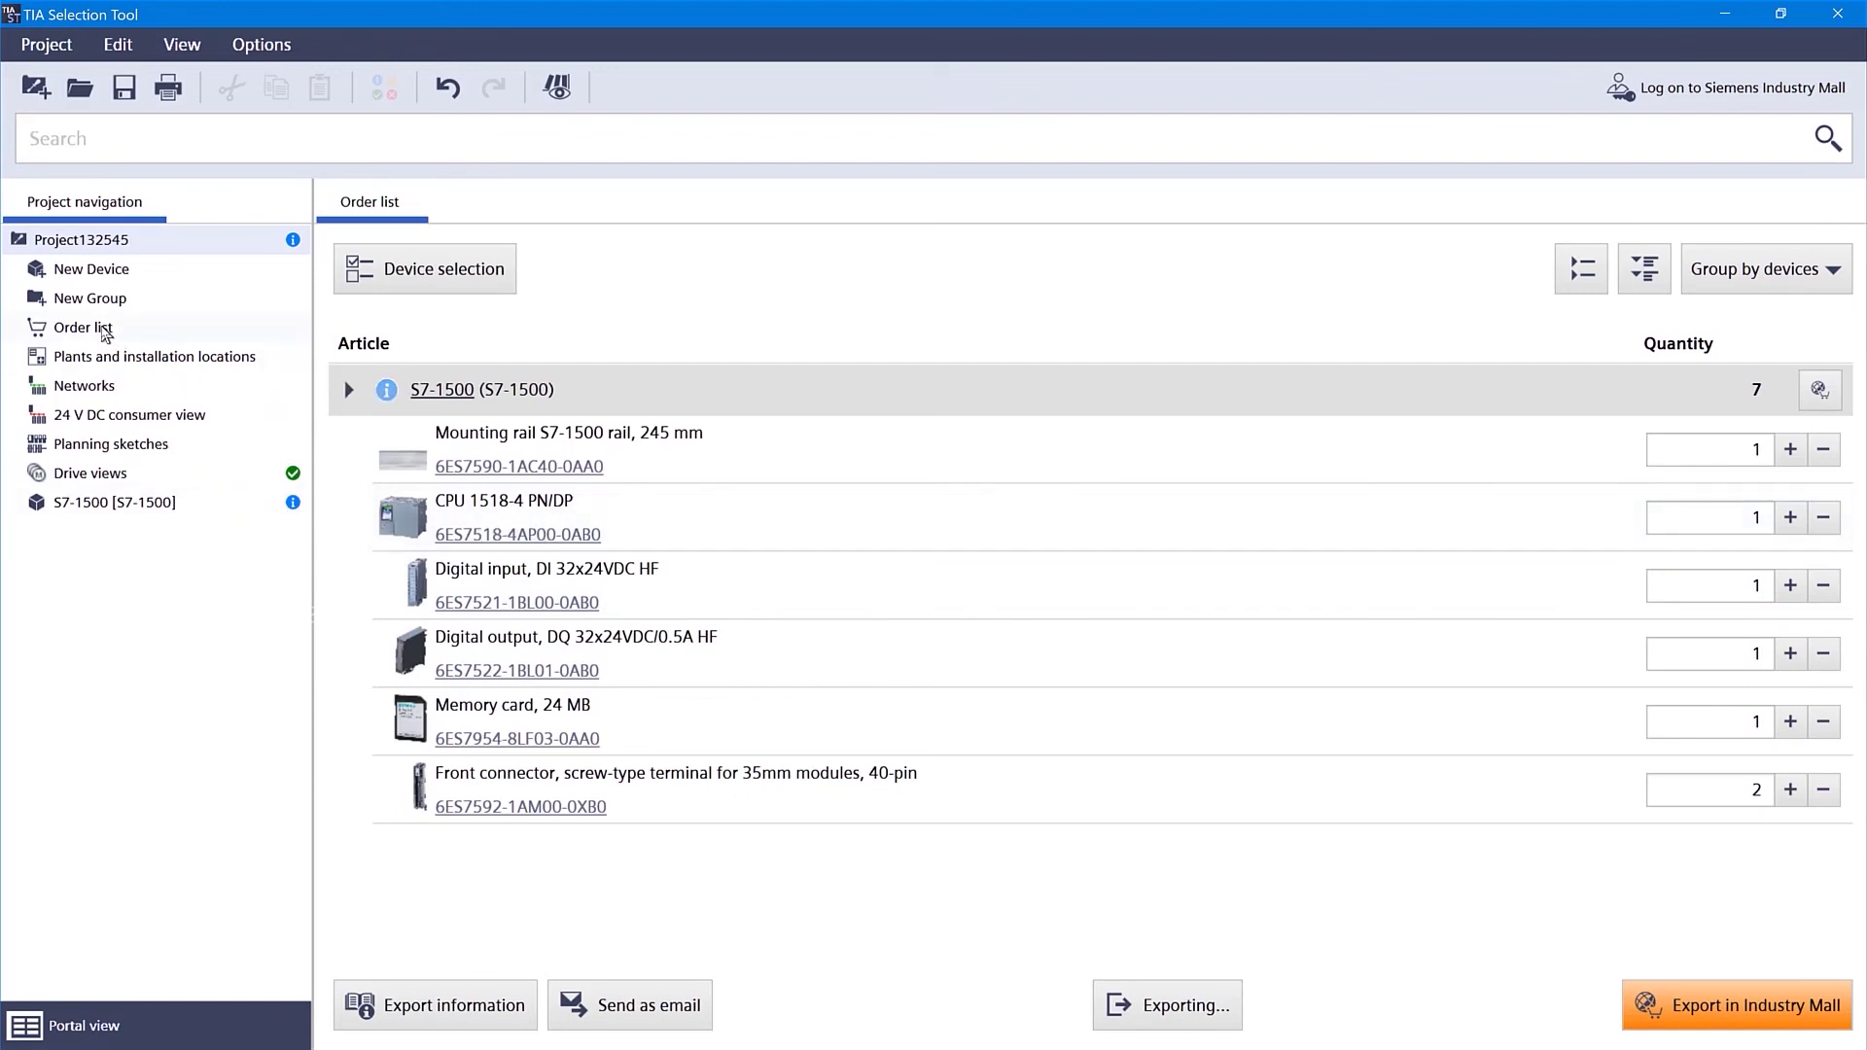
Step: Export the order list as an .xlsx file named 'abcd' and bring up the spreadsheet
{"action": "left_click", "coordinate": [1185, 1006]}
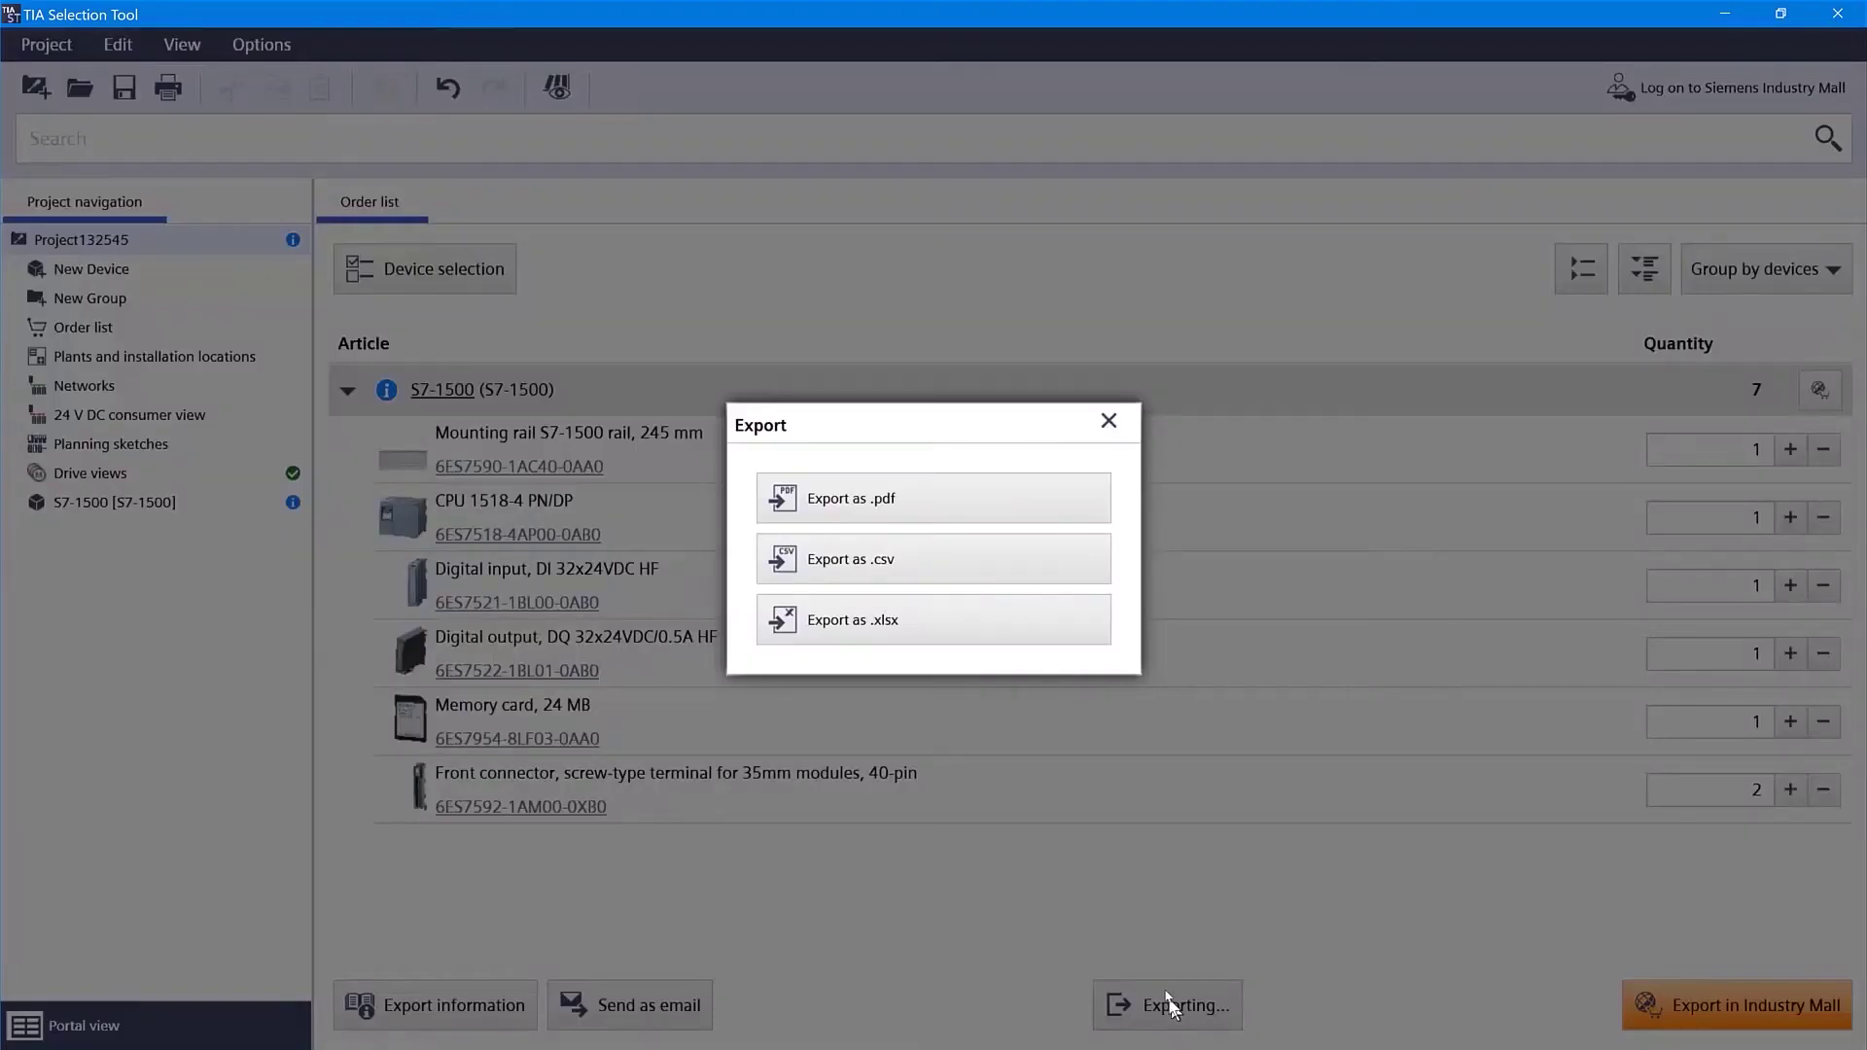
{"action": "left_click", "coordinate": [900, 616]}
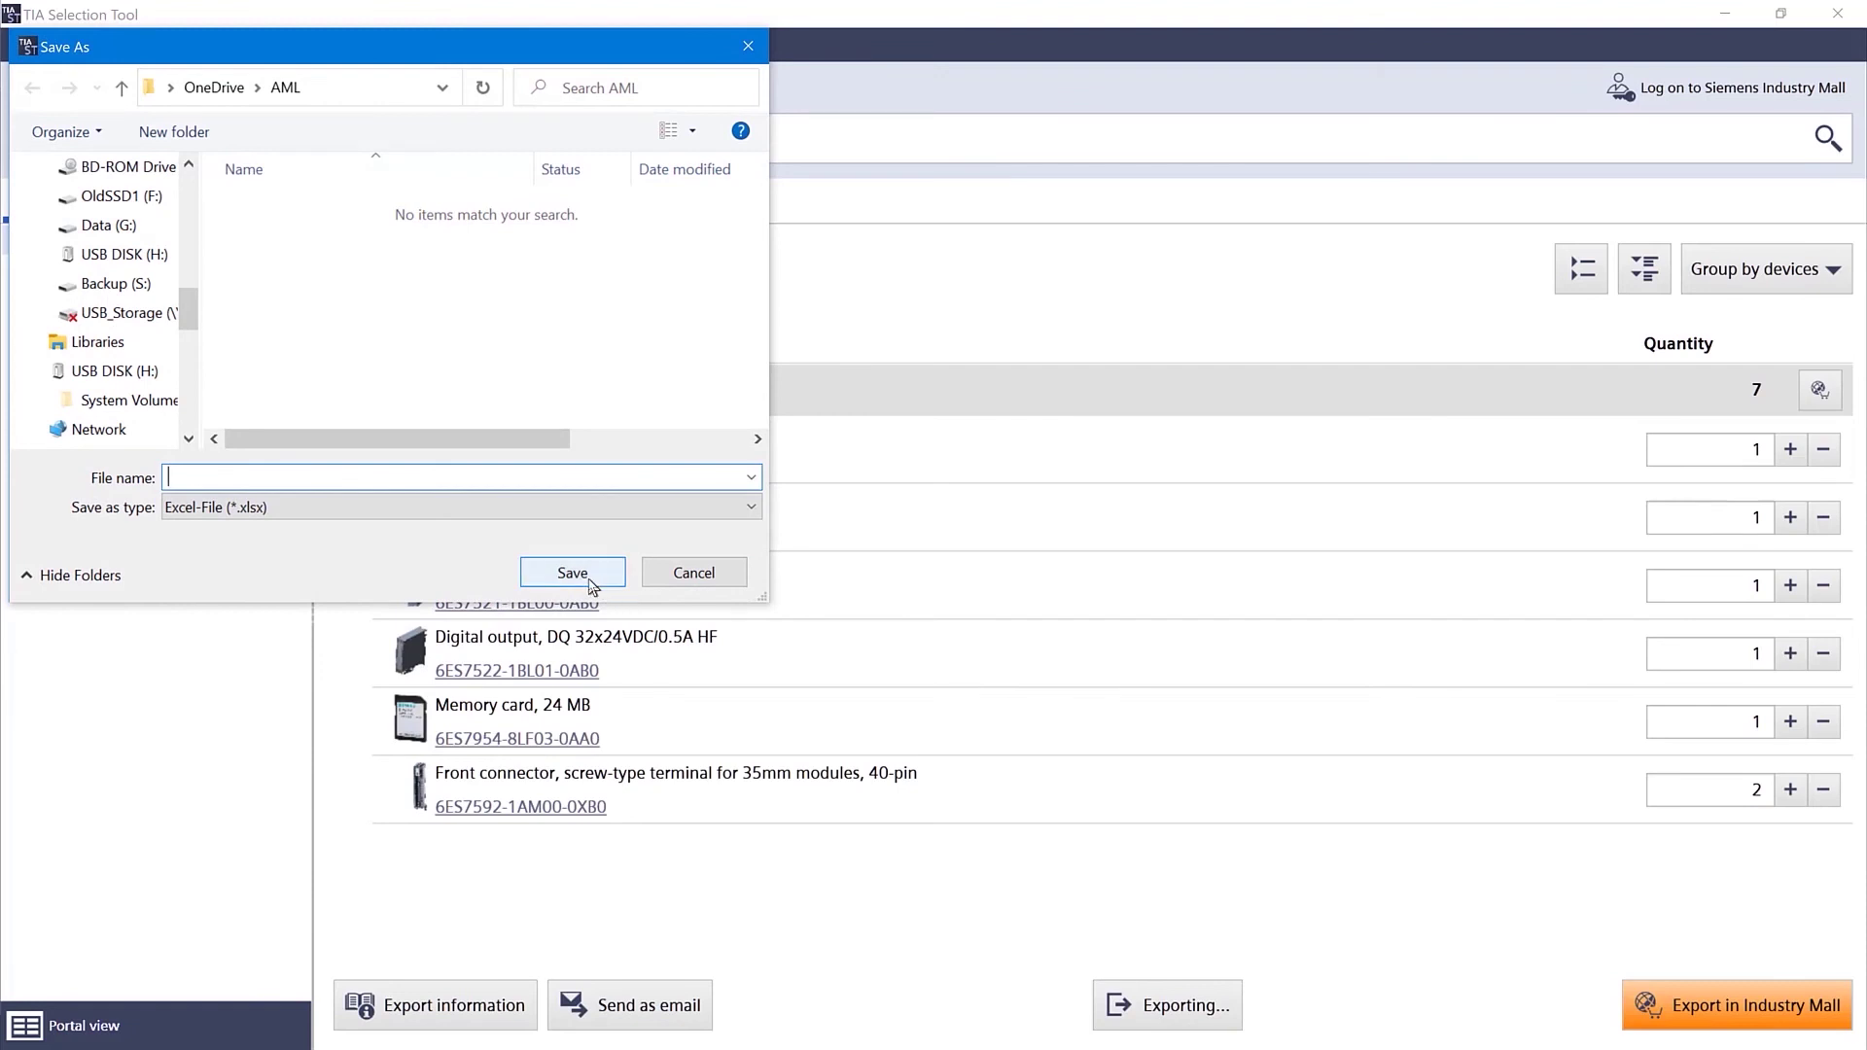
{"action": "type", "text": "abcd"}
{"action": "left_click", "coordinate": [613, 584]}
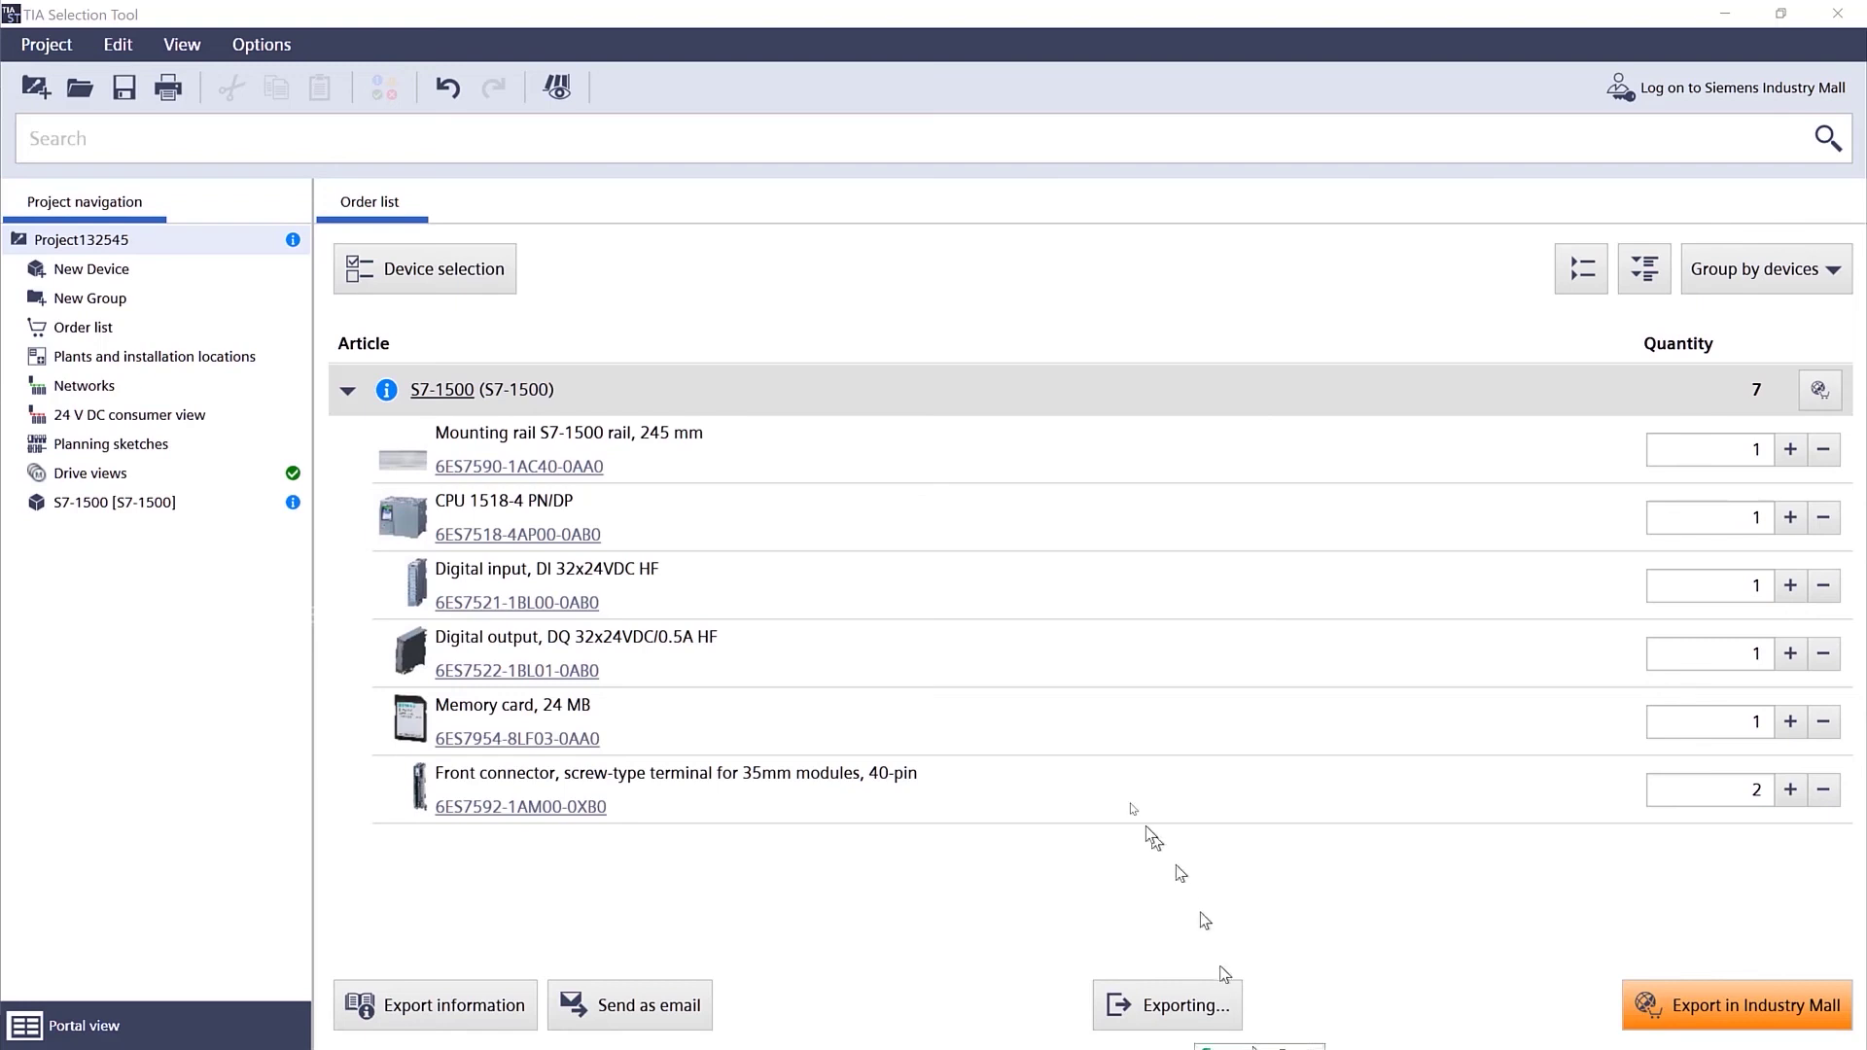
{"action": "left_click_drag", "start_coordinate": [1182, 1021], "coordinate": [803, 374]}
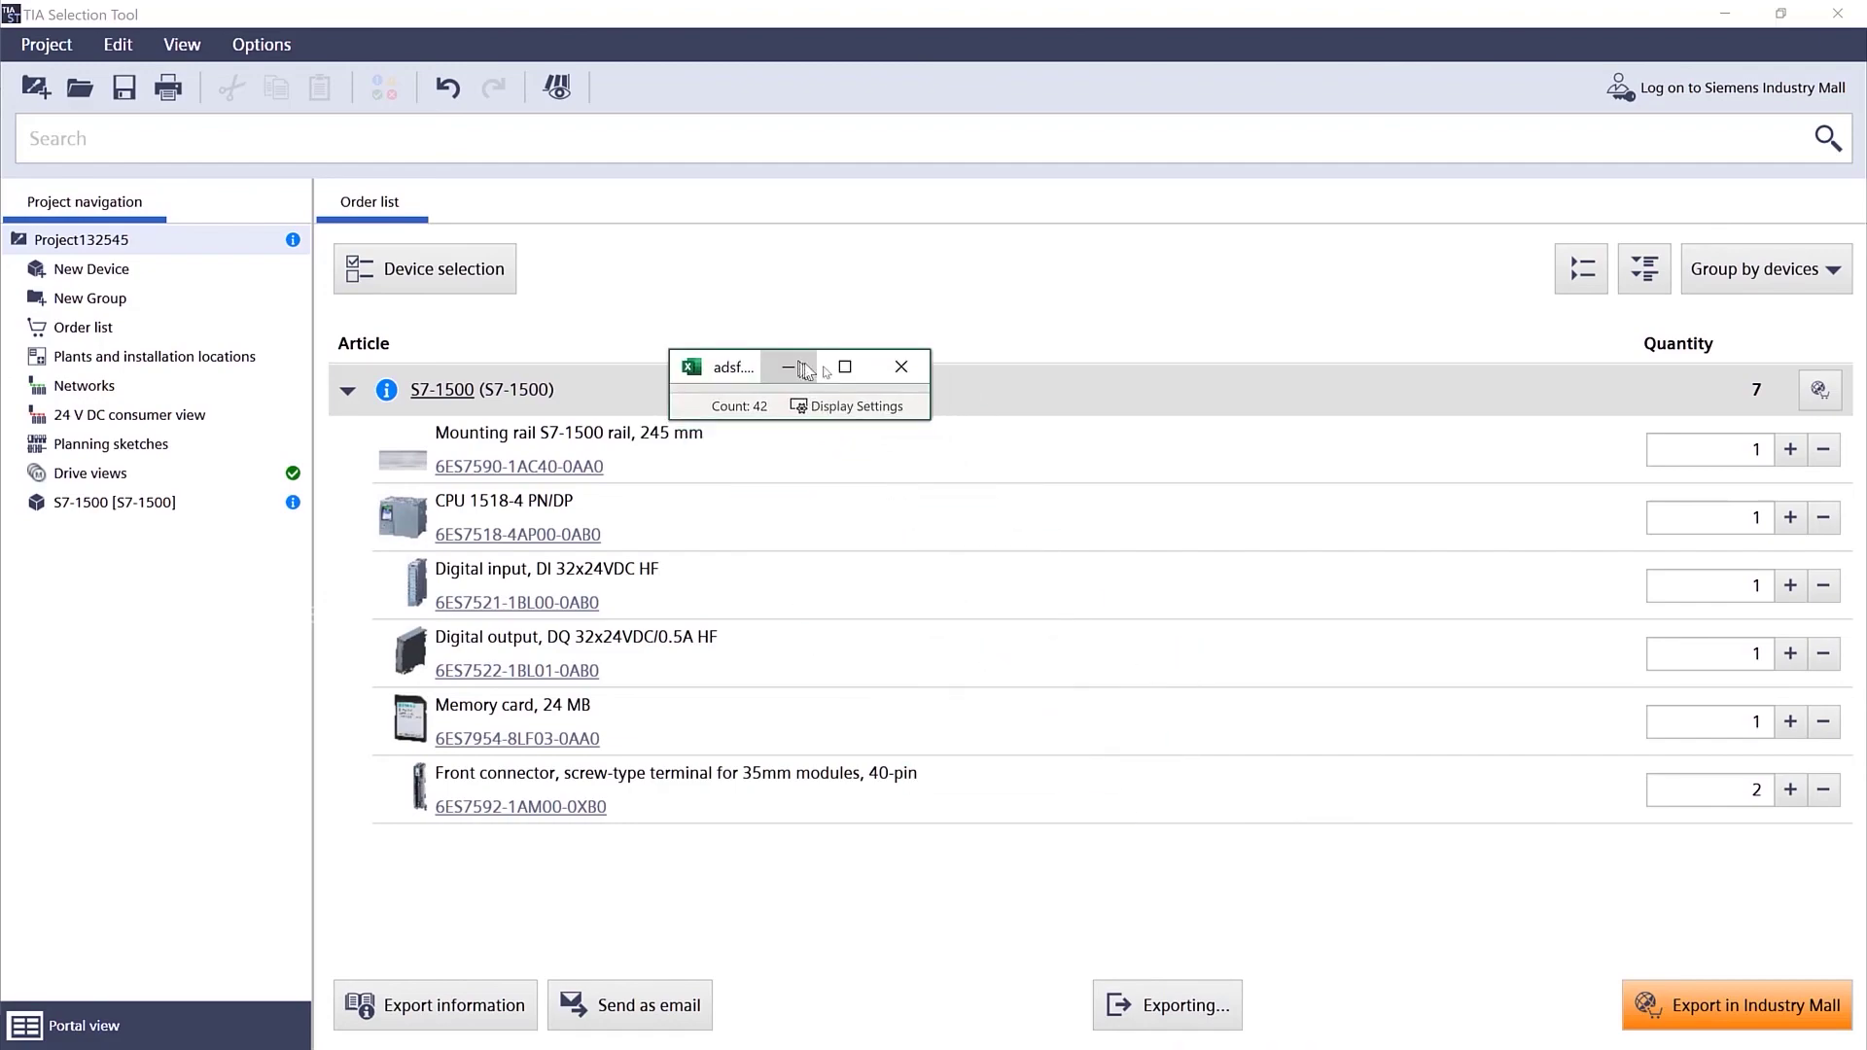
{"action": "left_click", "coordinate": [857, 383]}
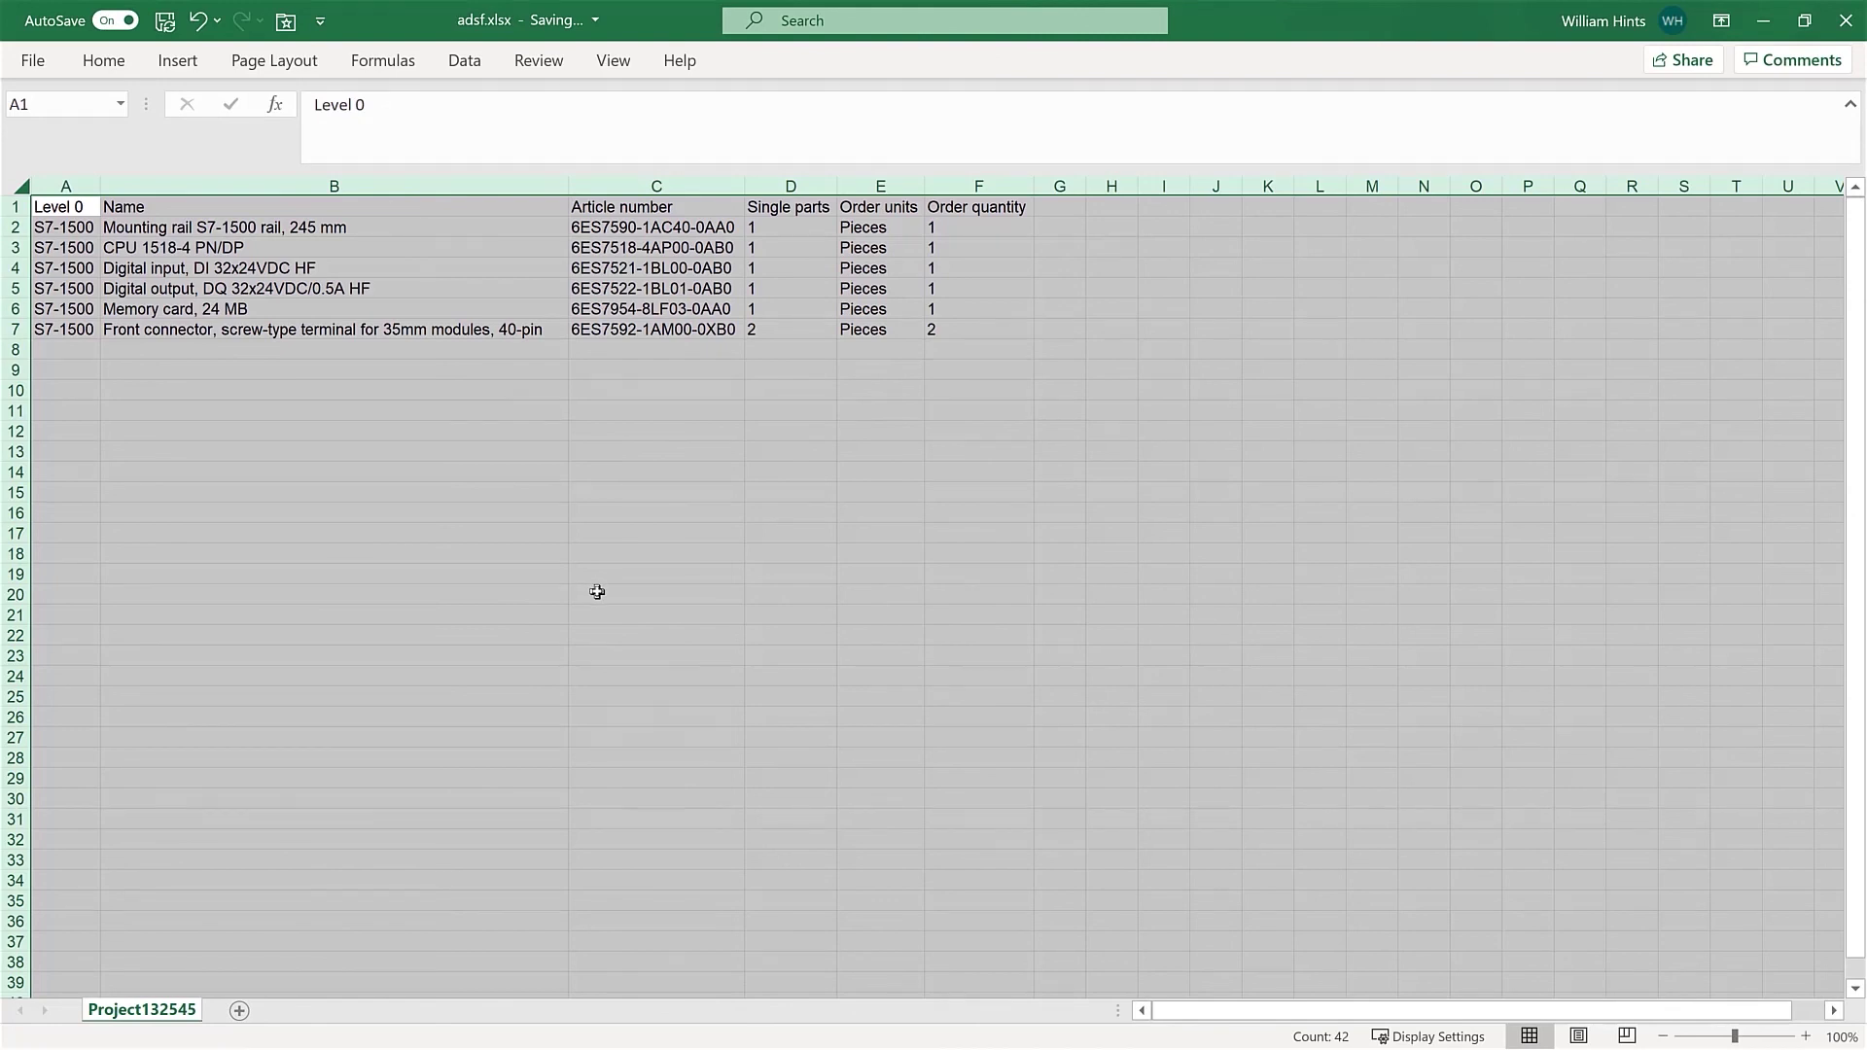
{"action": "left_click", "coordinate": [1763, 21]}
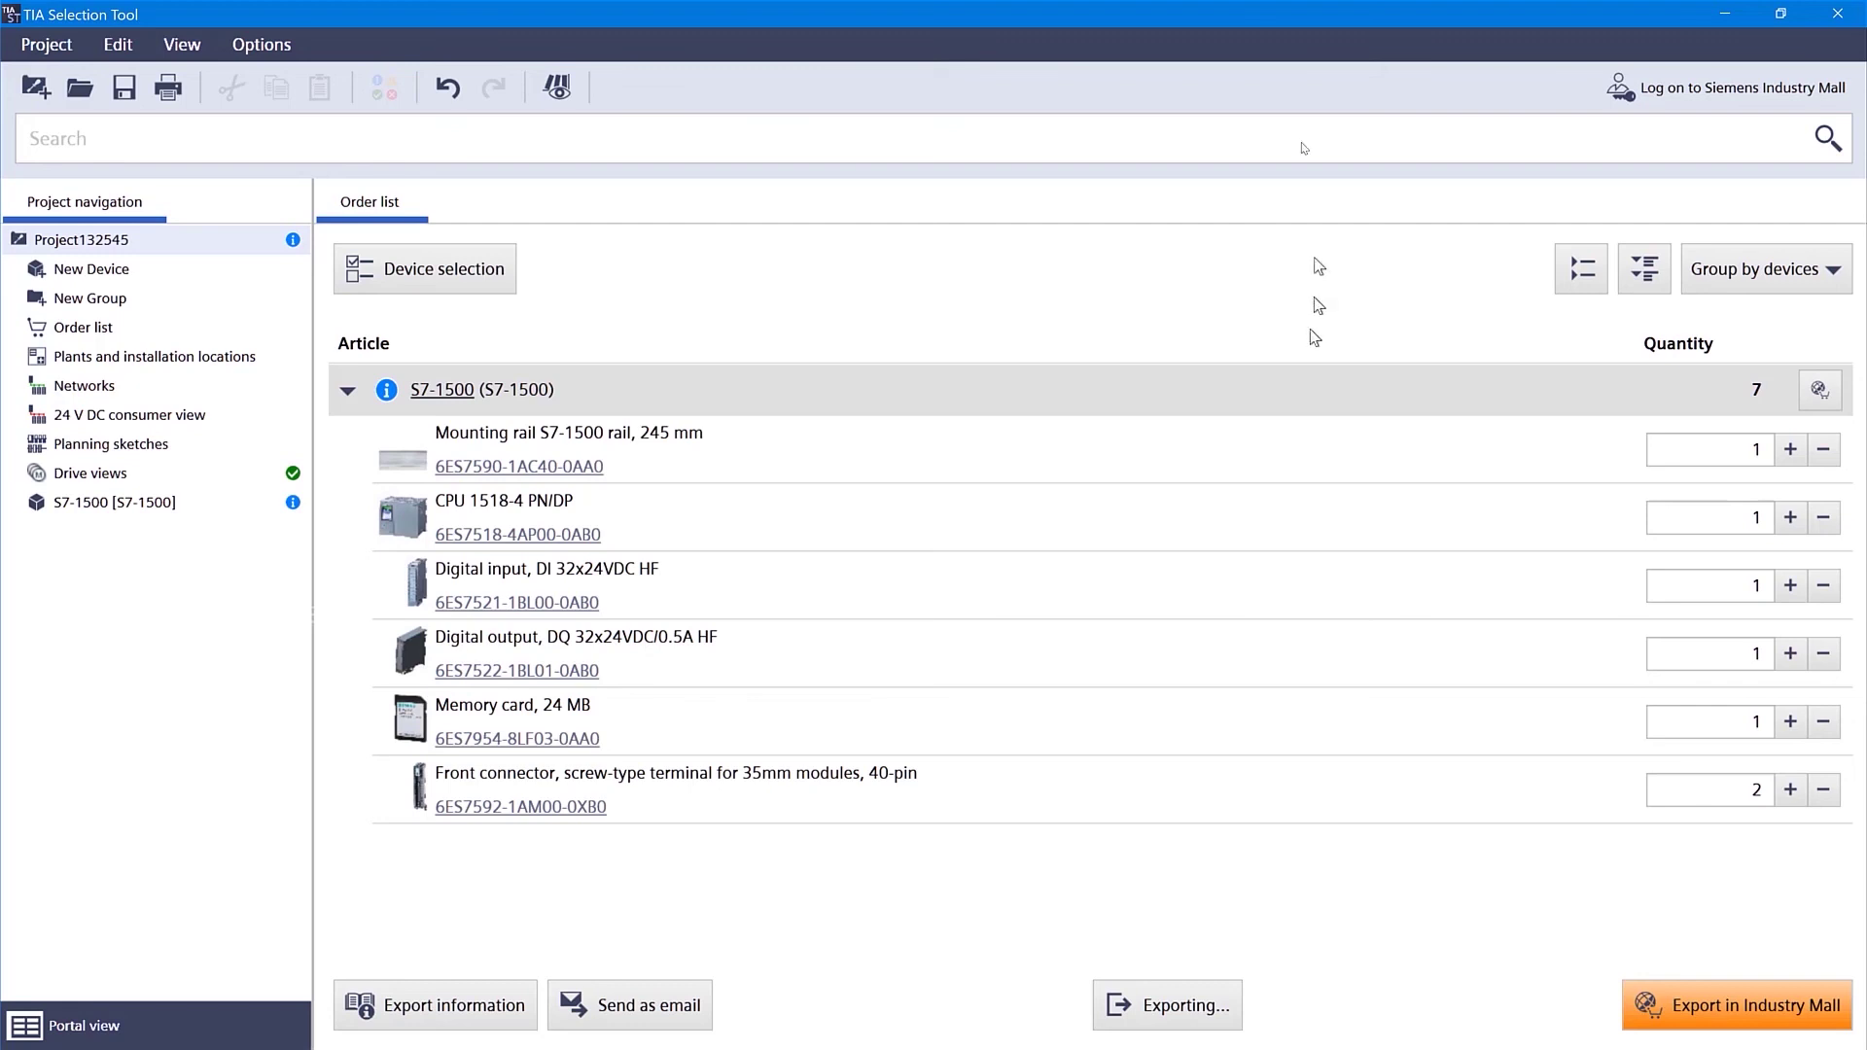
{"action": "left_click", "coordinate": [1721, 15]}
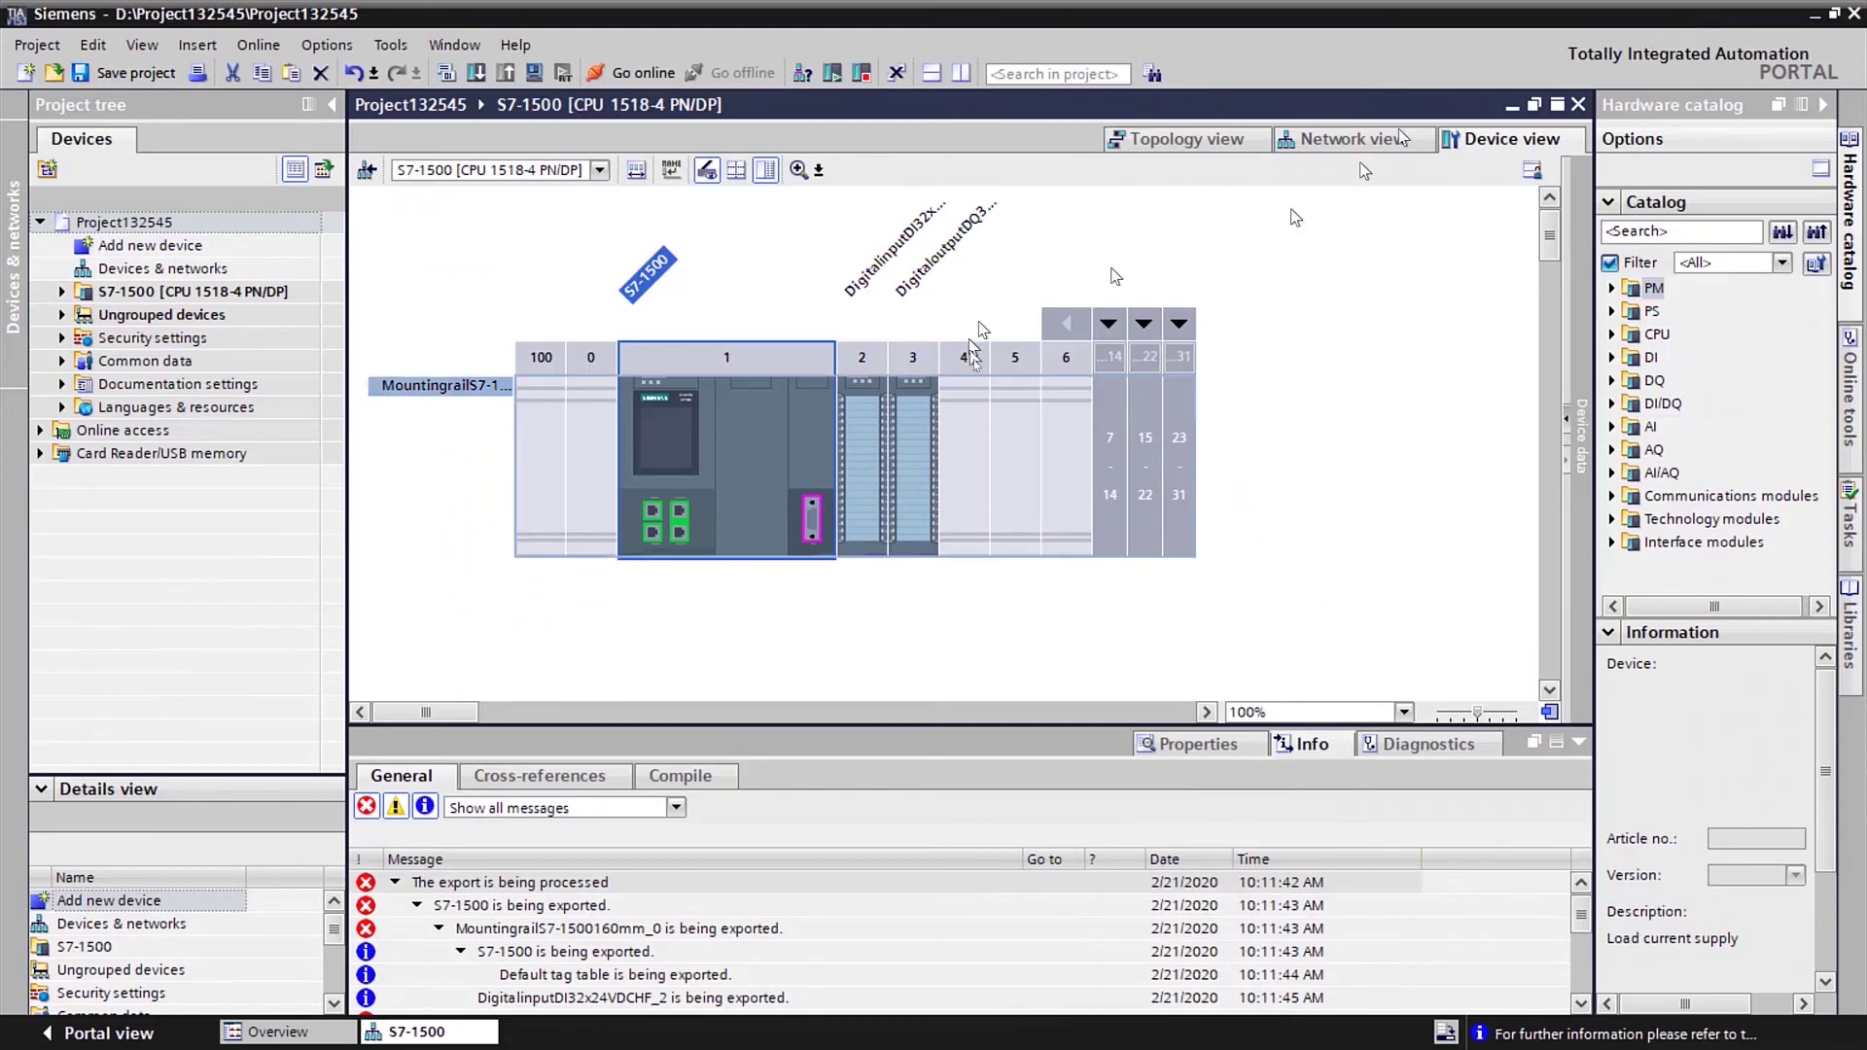